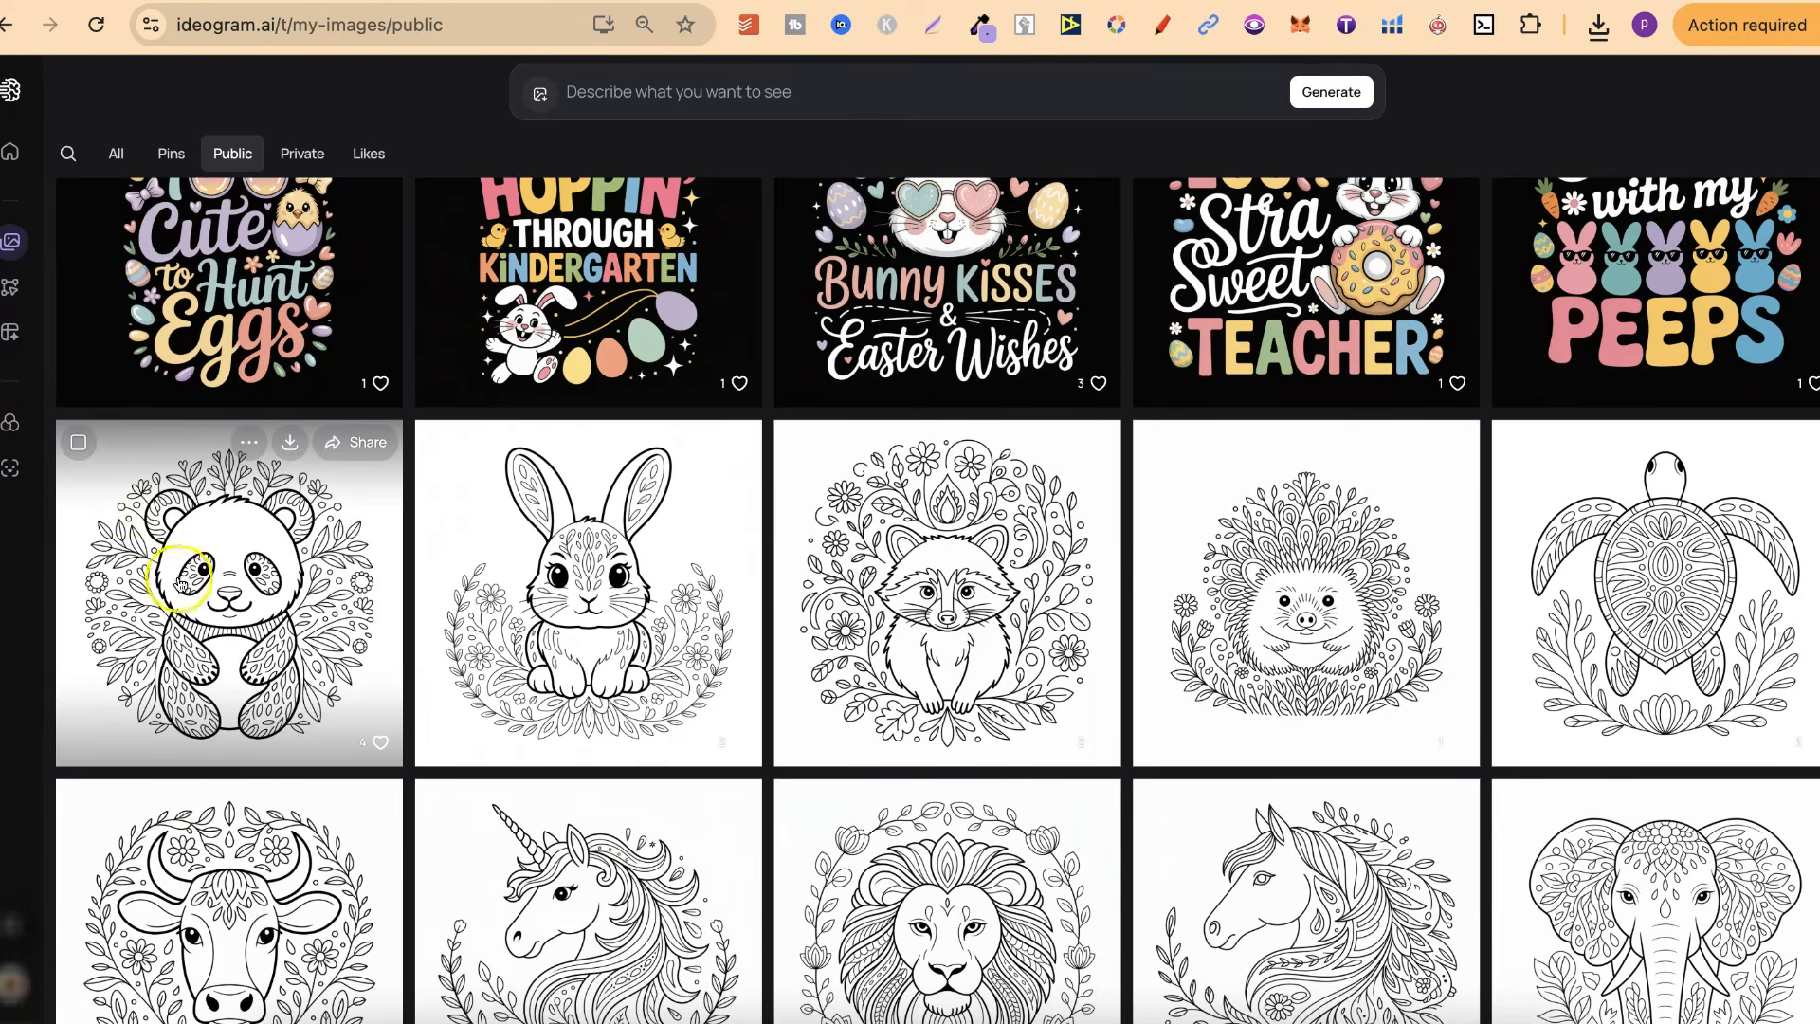
# Select the panda, rabbit, raccoon, hedgehog and turtle colouring images in the public gallery and download them together
pyautogui.click(78, 442)
pyautogui.click(509, 560)
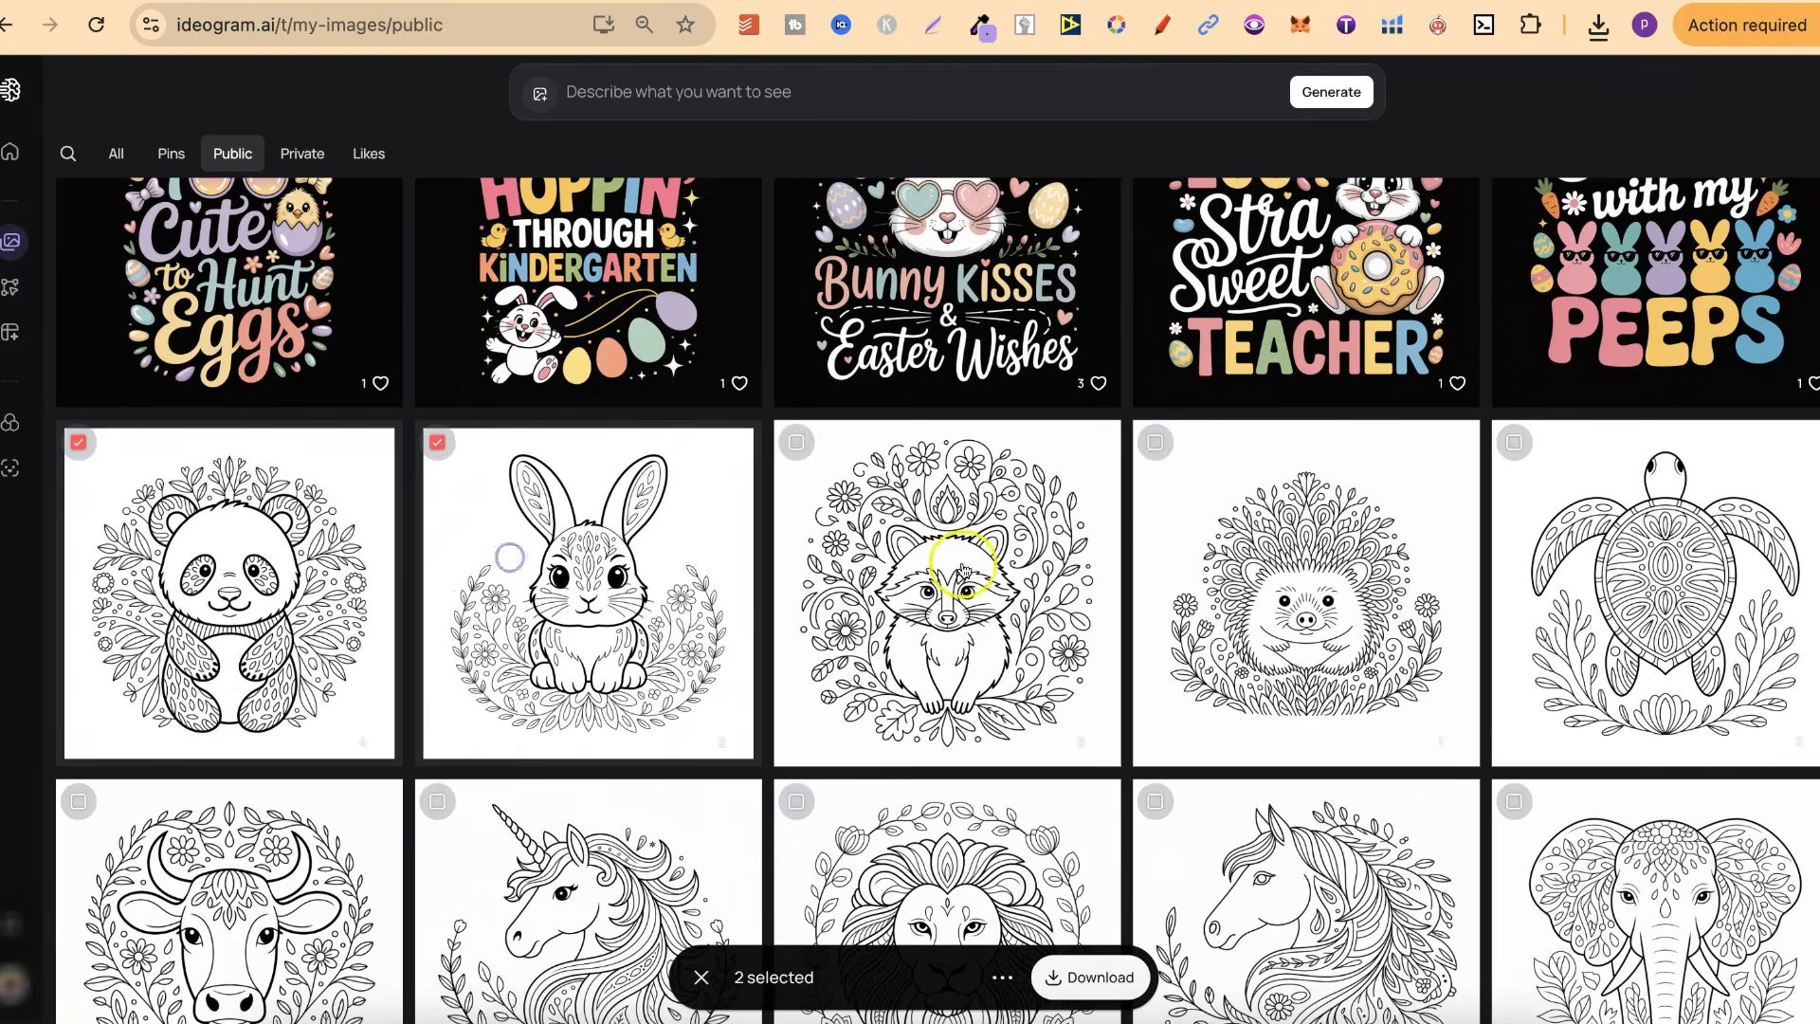
pyautogui.click(952, 559)
pyautogui.click(1261, 545)
pyautogui.click(1592, 566)
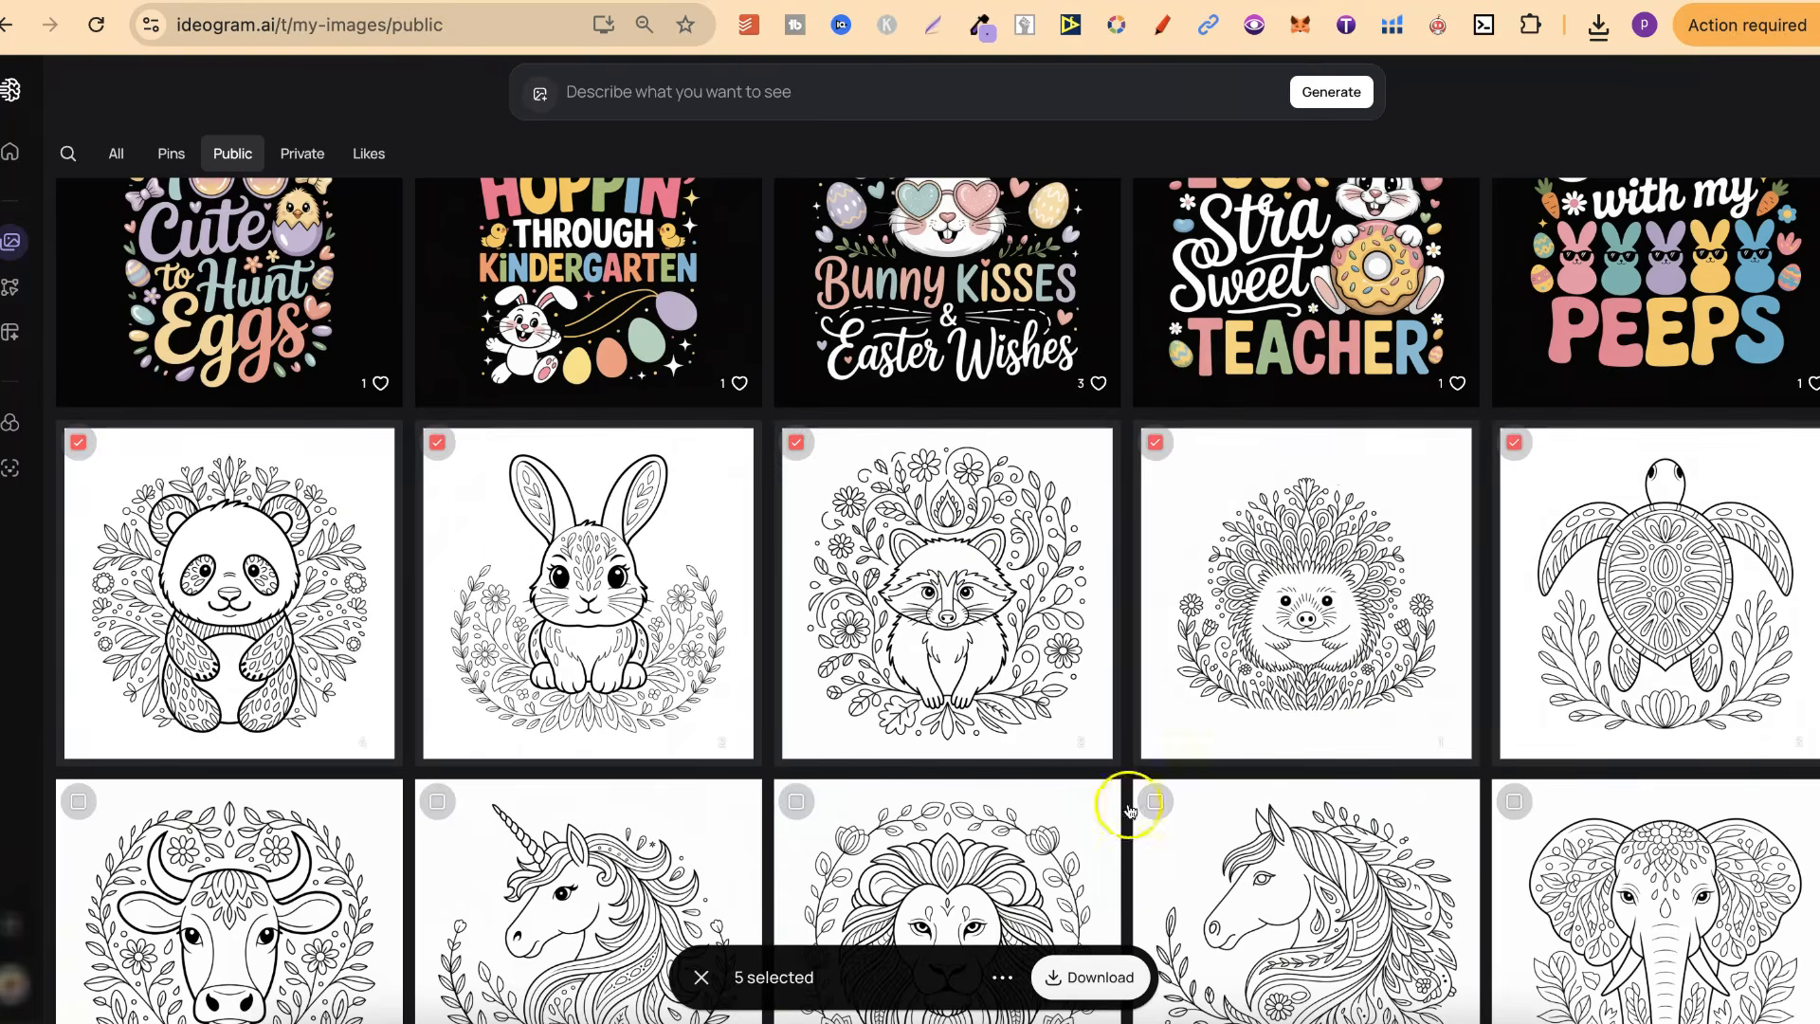
pyautogui.click(1099, 978)
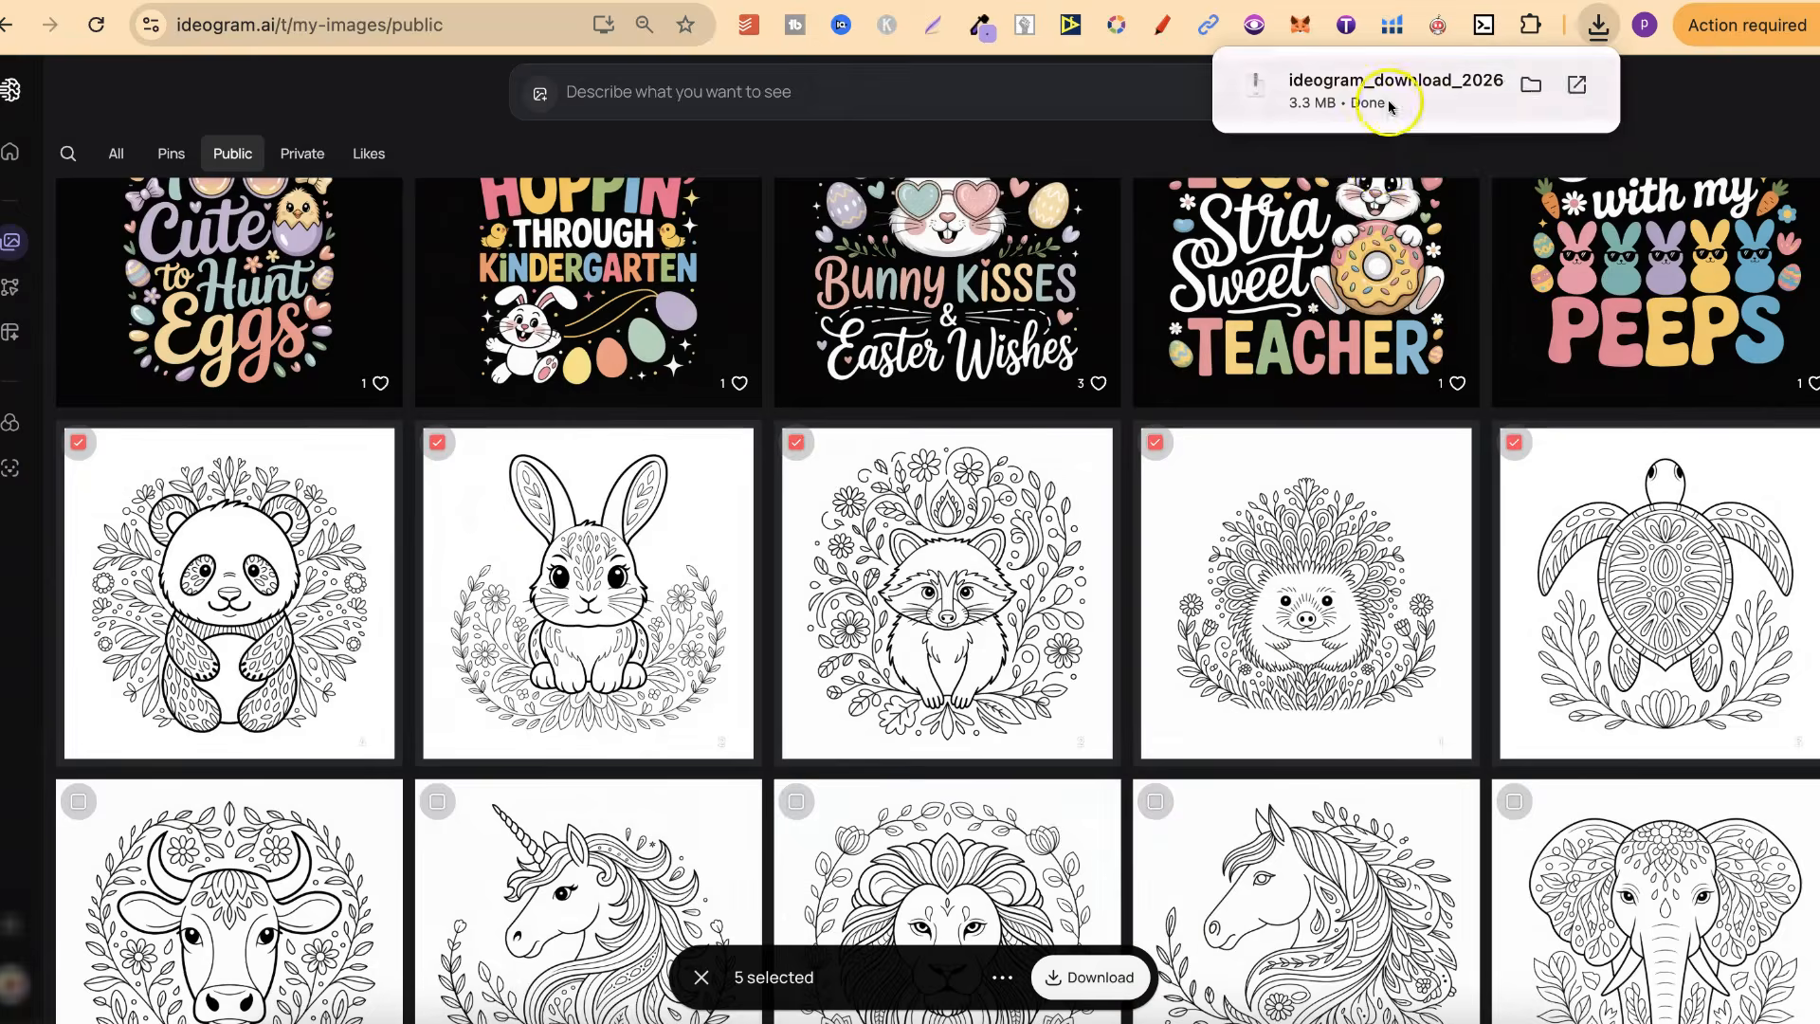
# Switch to the blank five-page design in Canva and open the DESIGNS folder in the projects
pyautogui.click(1390, 95)
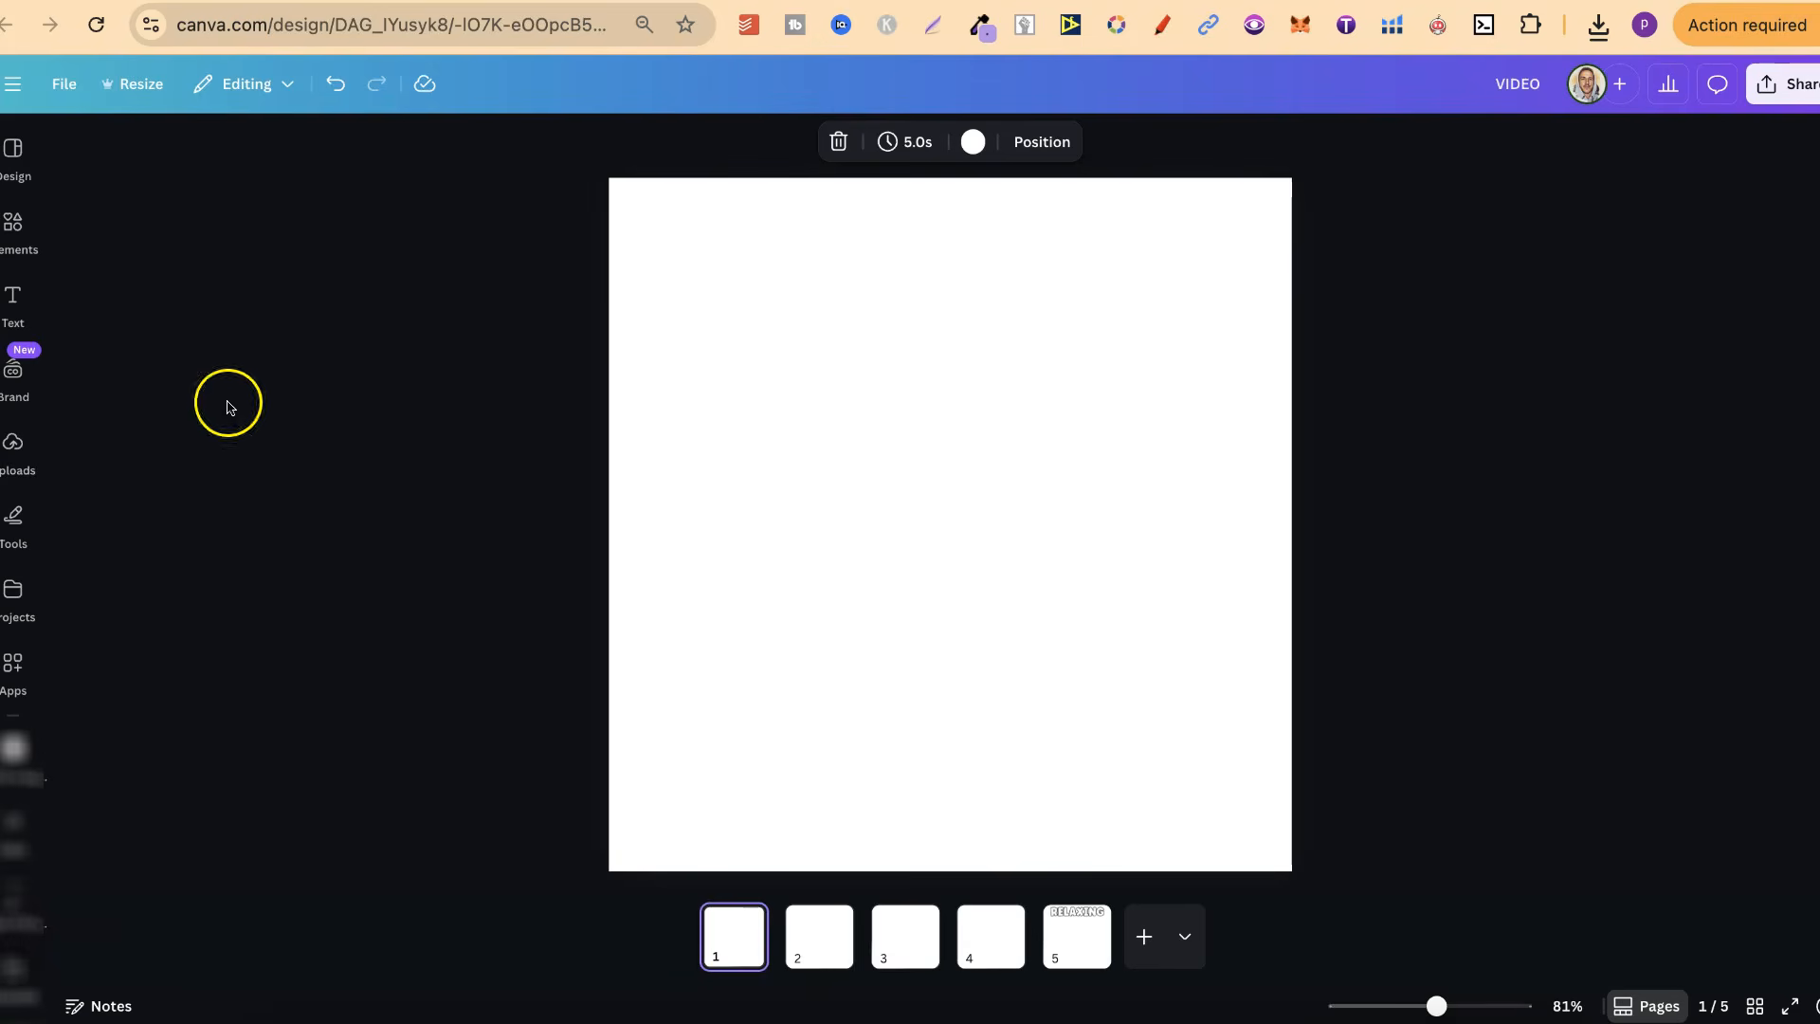
pyautogui.click(8, 607)
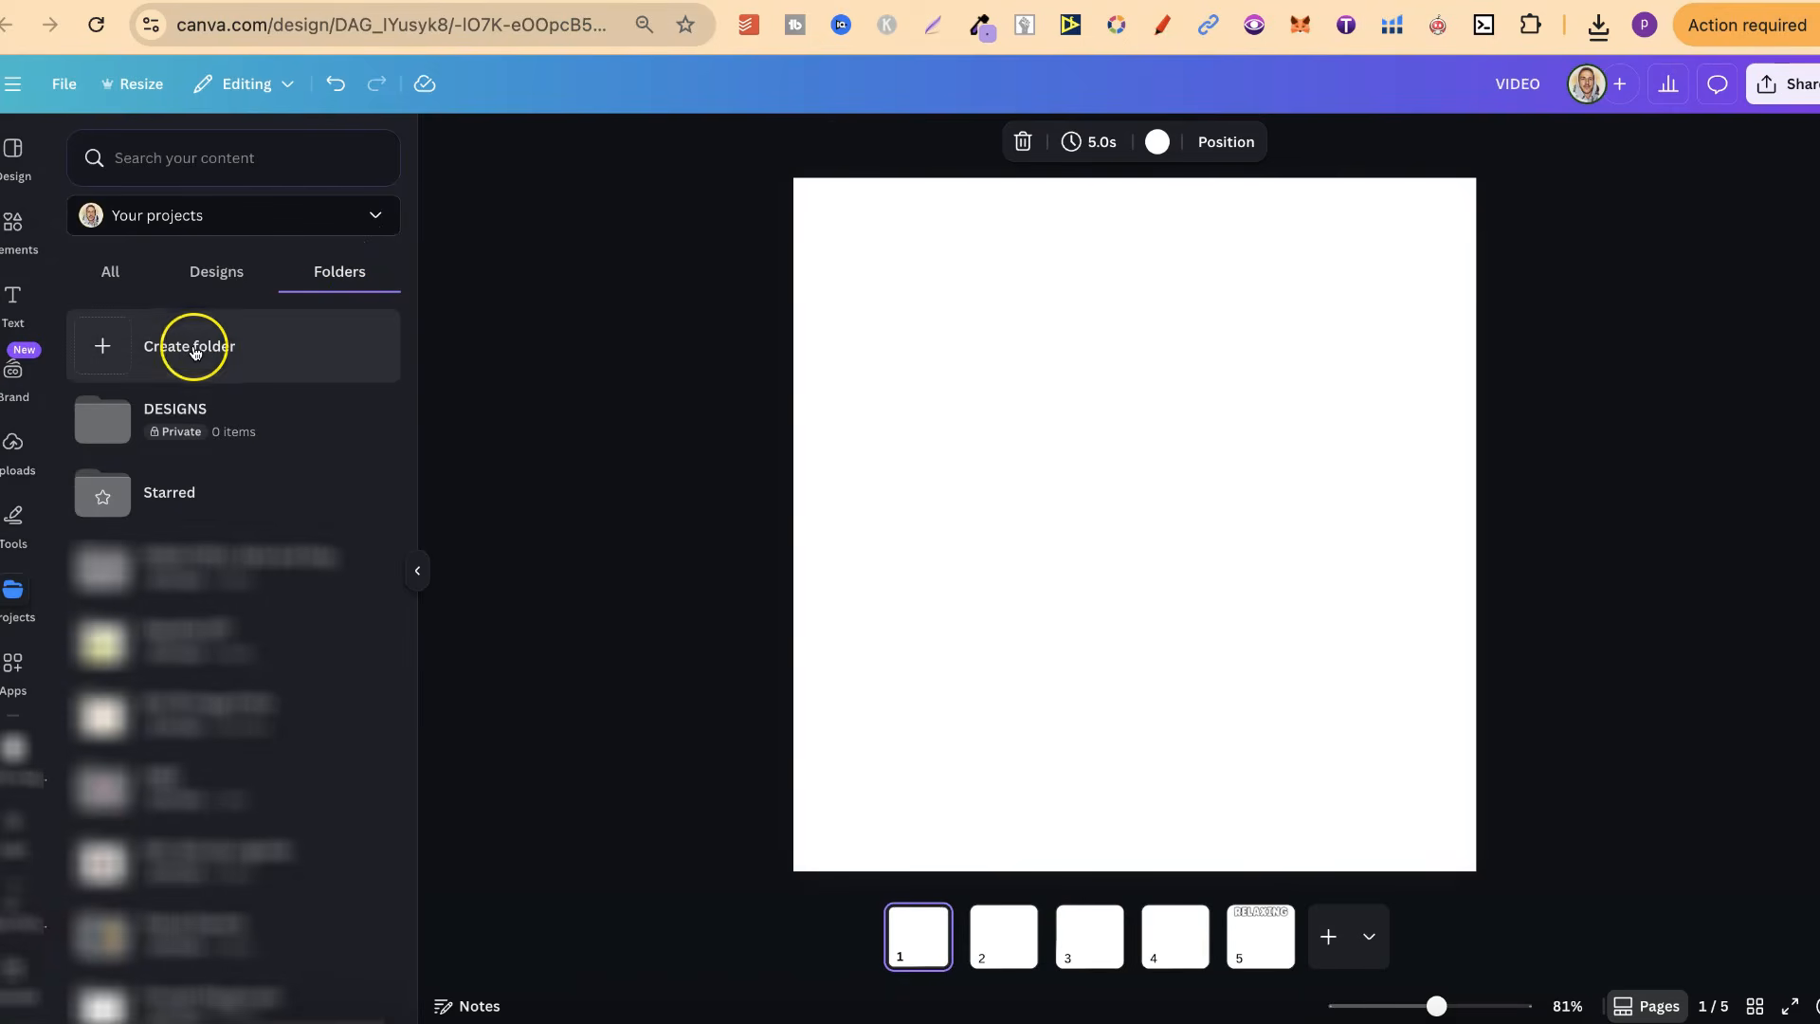
pyautogui.click(223, 418)
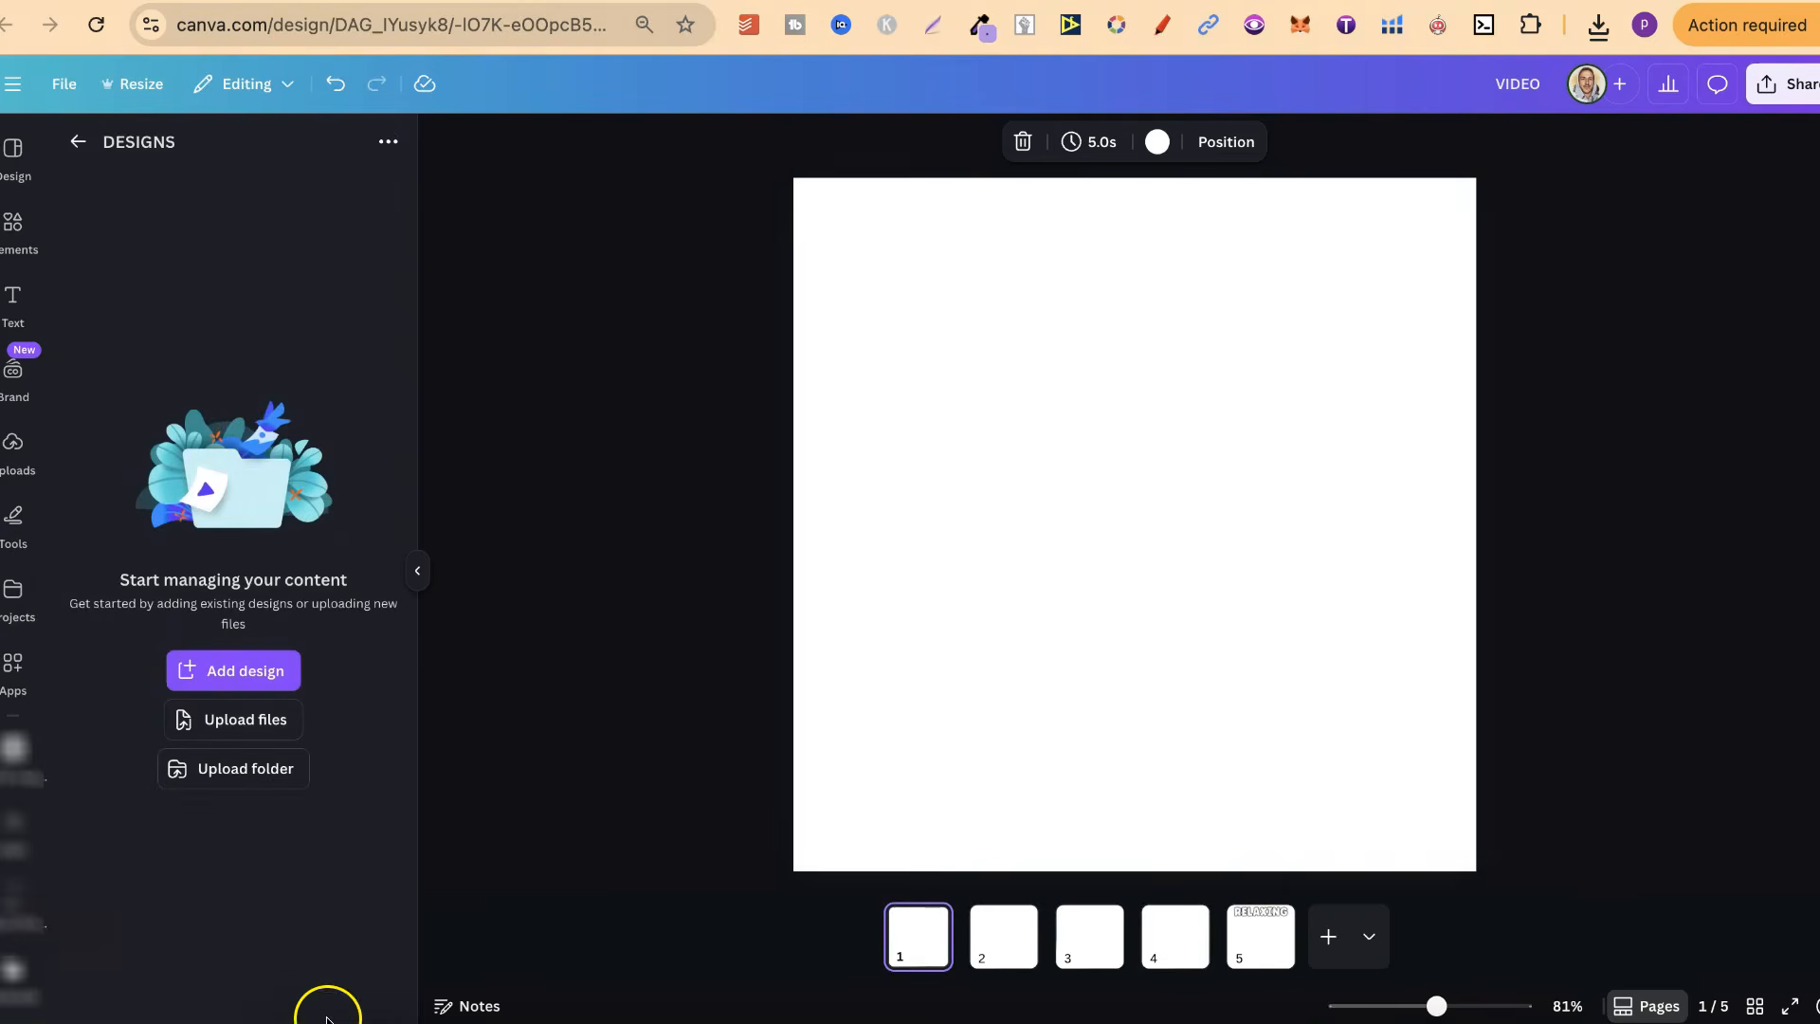
# Upload the ideogram_download_2026-01-22 folder from Downloads into the DESIGNS project folder
pyautogui.click(285, 1006)
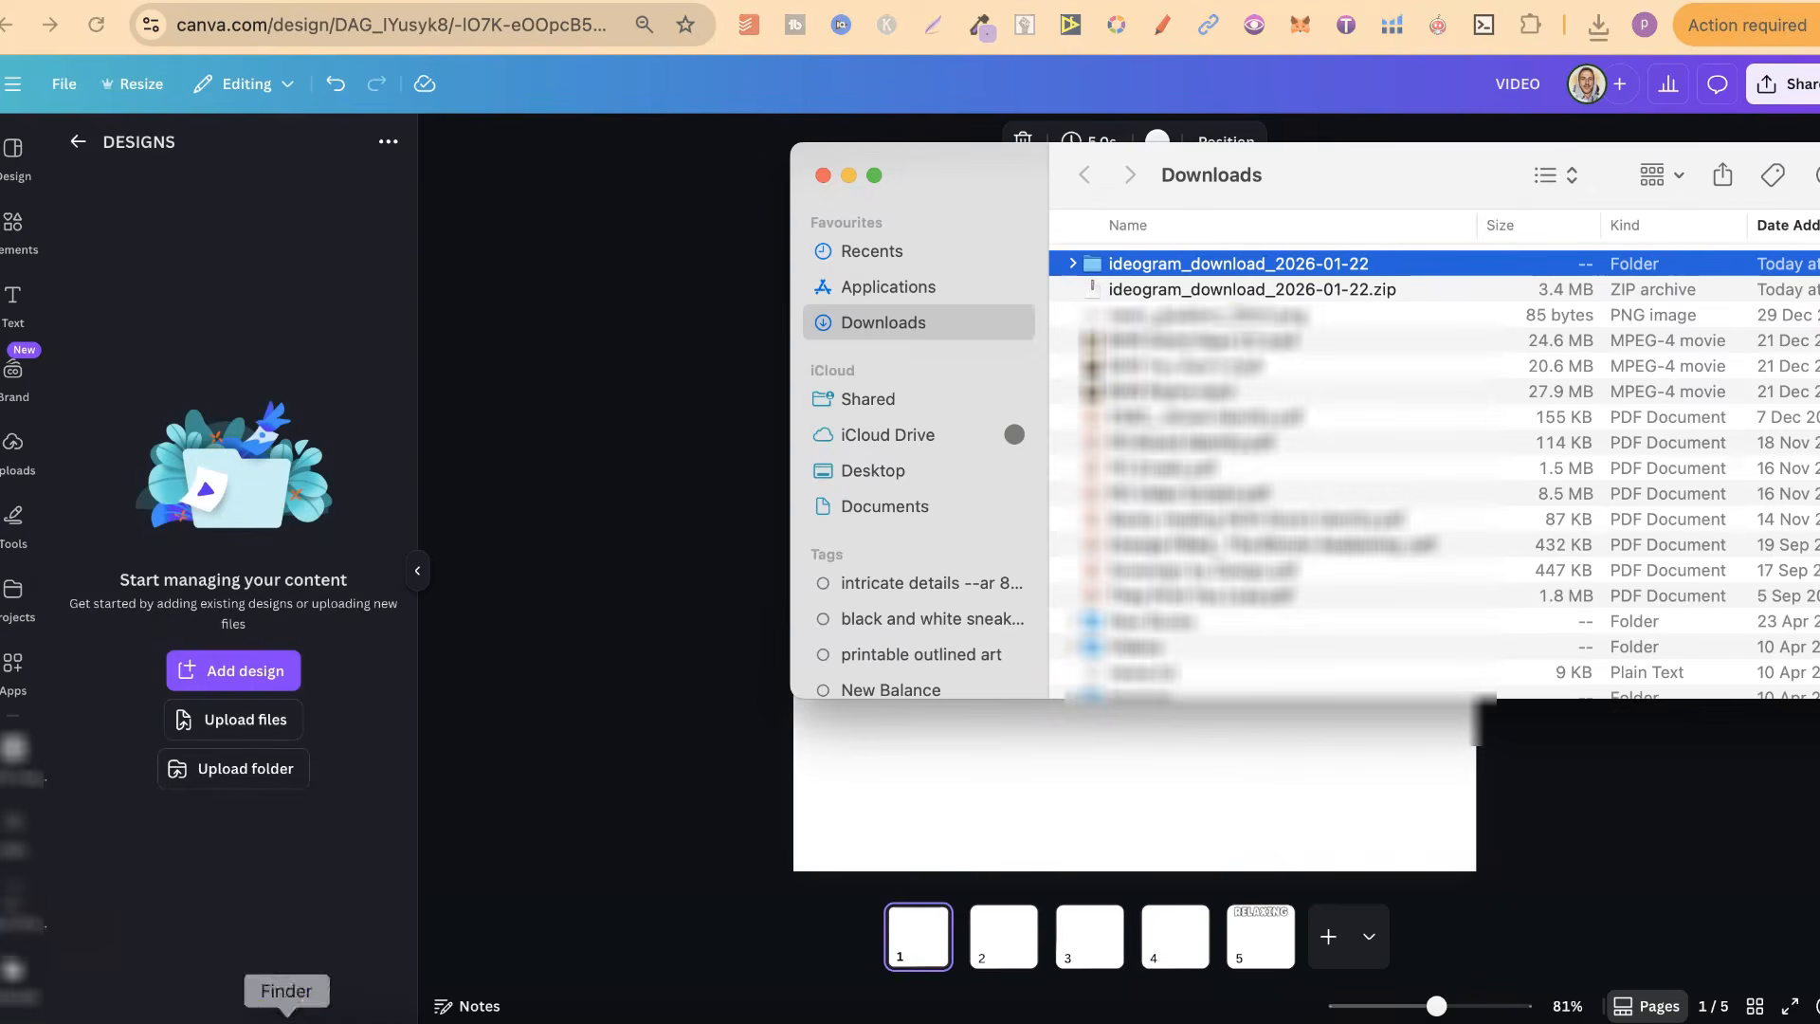
pyautogui.click(1295, 265)
pyautogui.click(1237, 303)
pyautogui.moveTo(1281, 254); pyautogui.dragTo(349, 299)
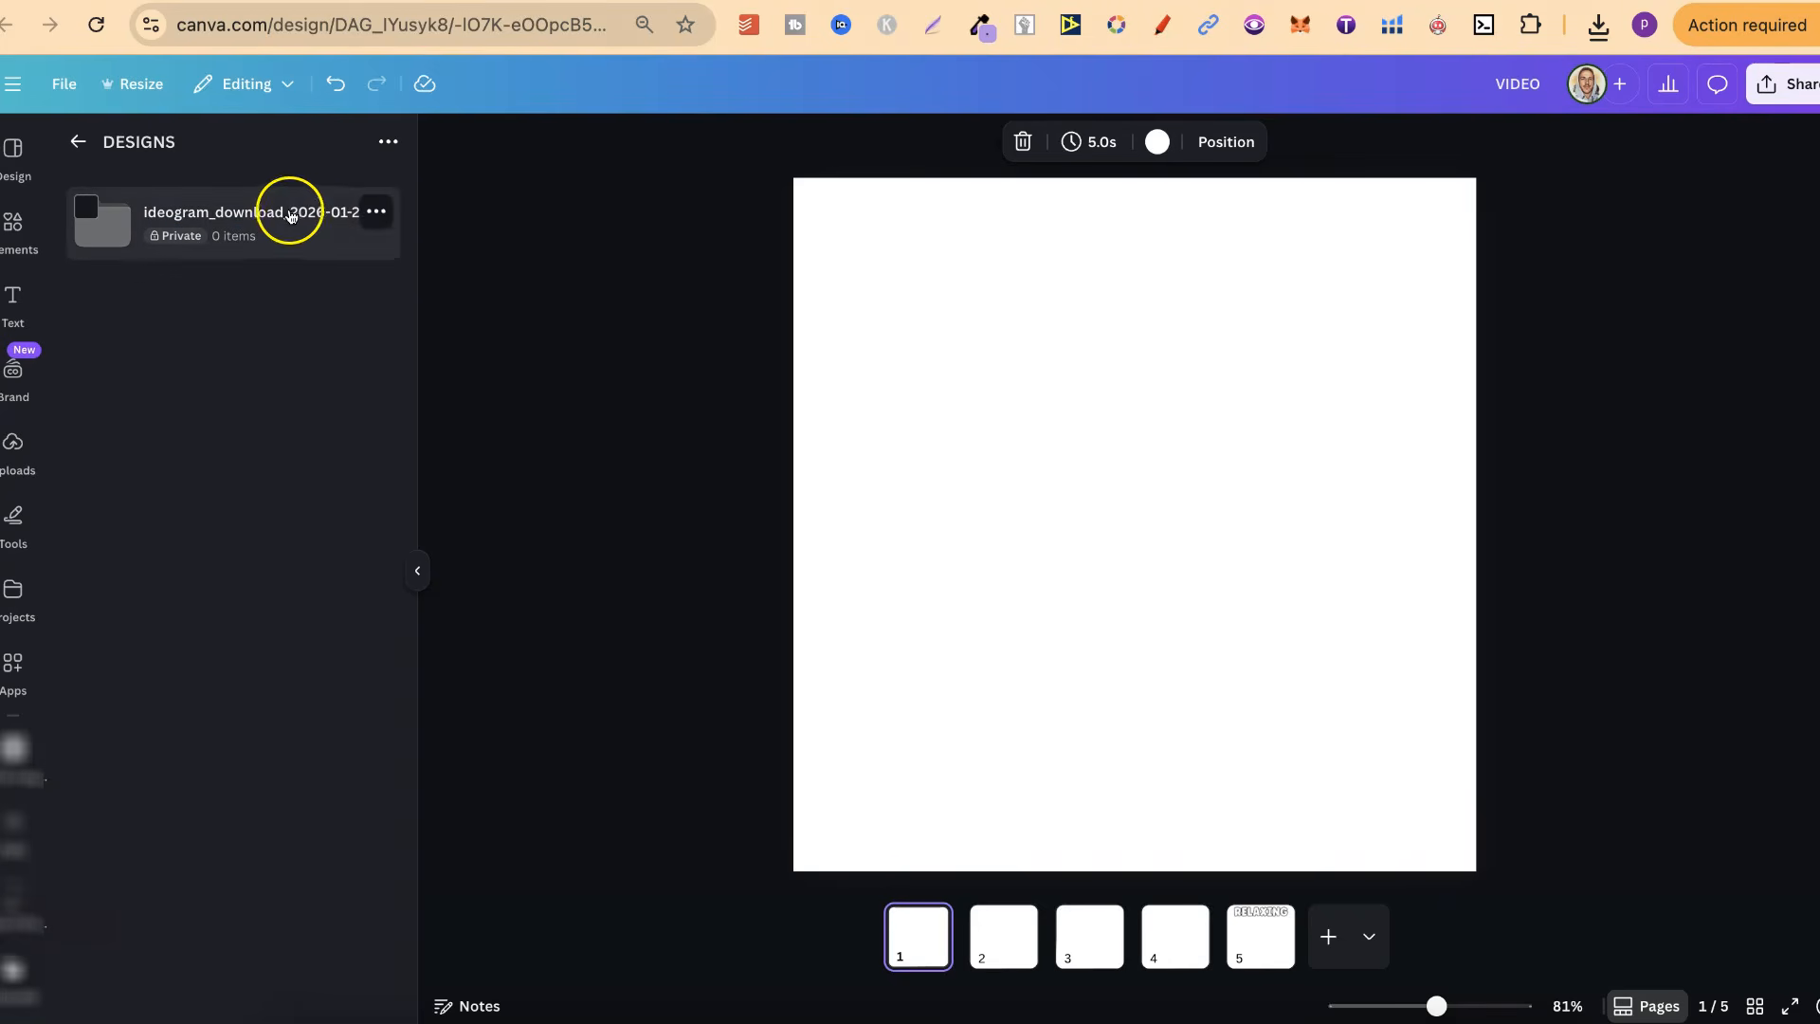
# Rename the uploaded folder to "designs" and open it
pyautogui.click(375, 214)
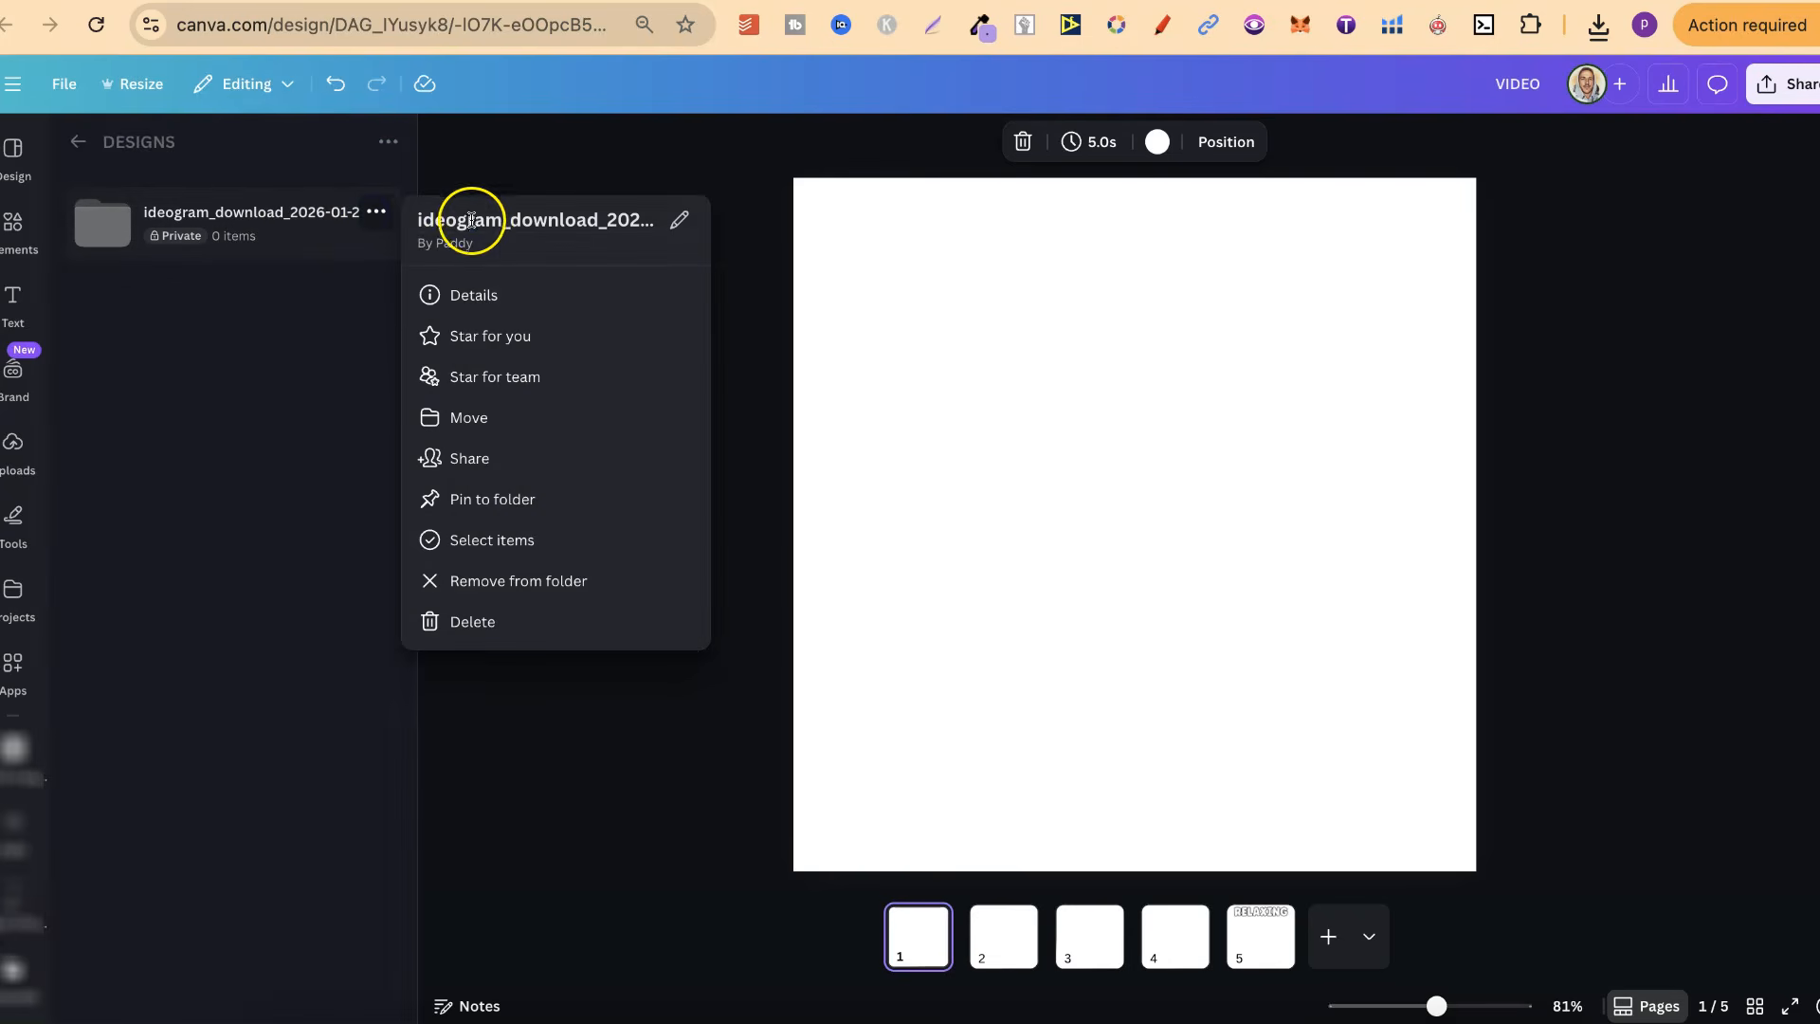
pyautogui.click(472, 220)
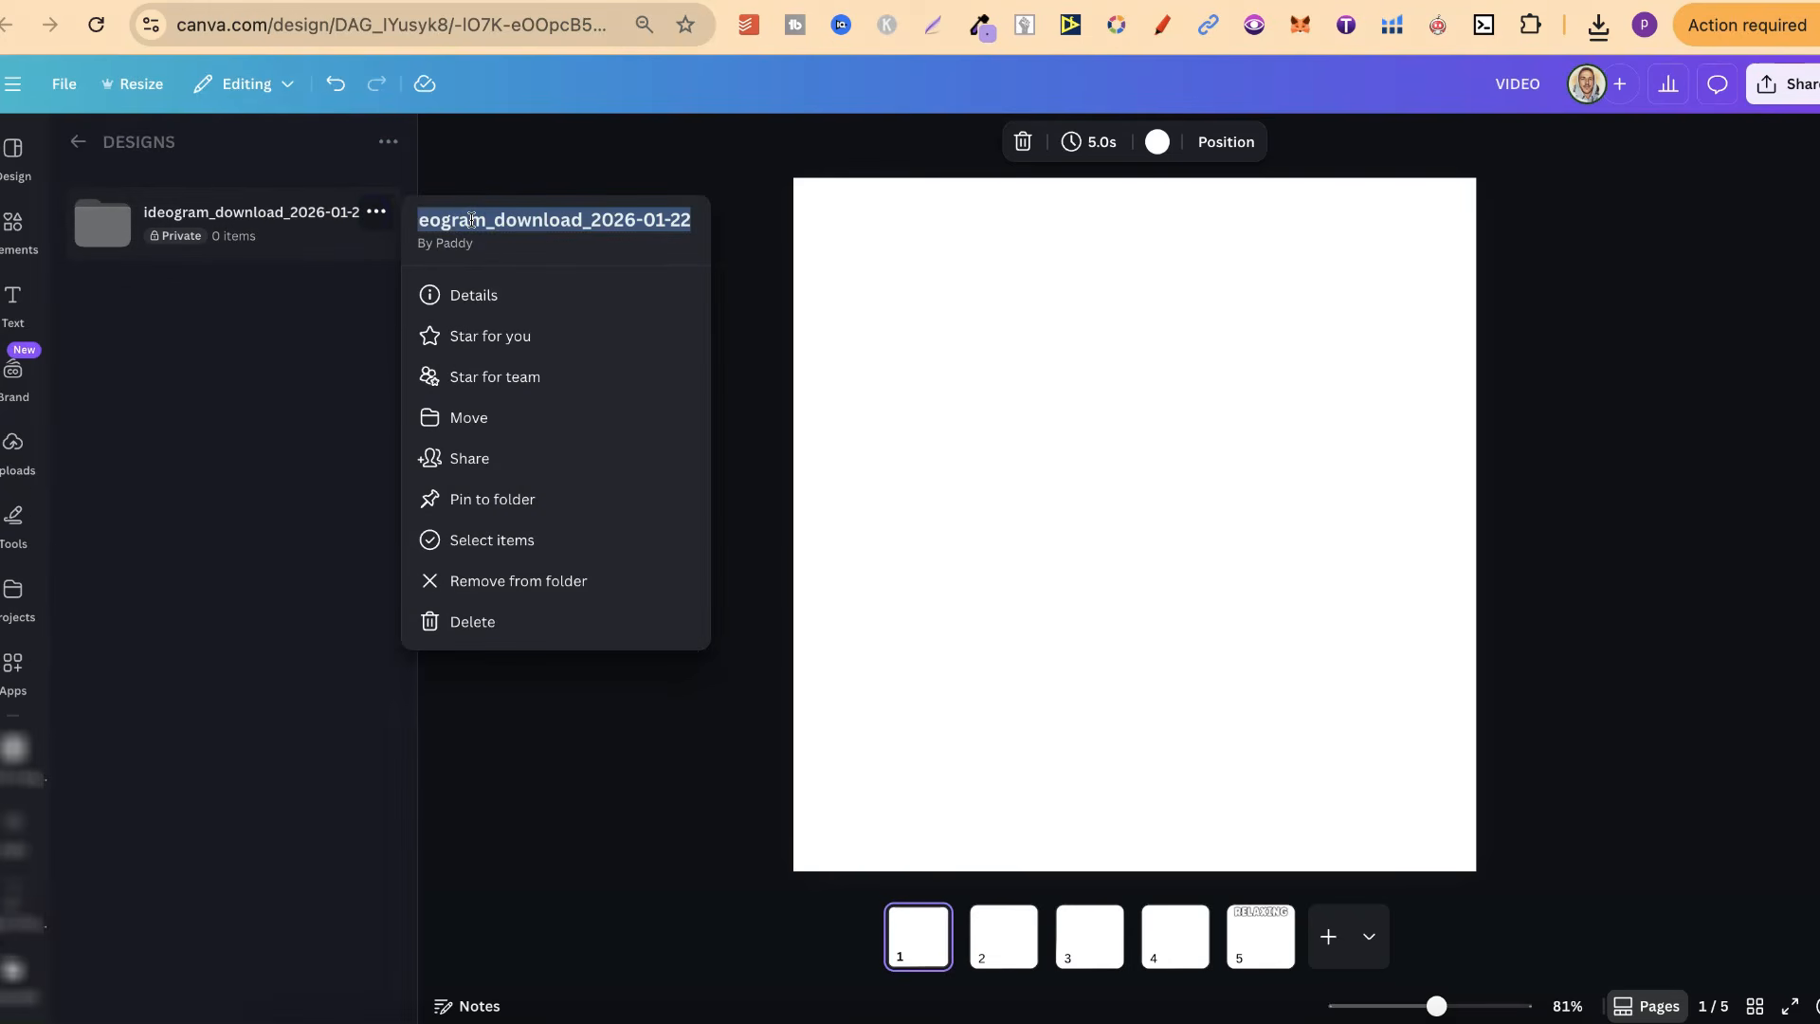
pyautogui.write('designs')
pyautogui.press('Return')
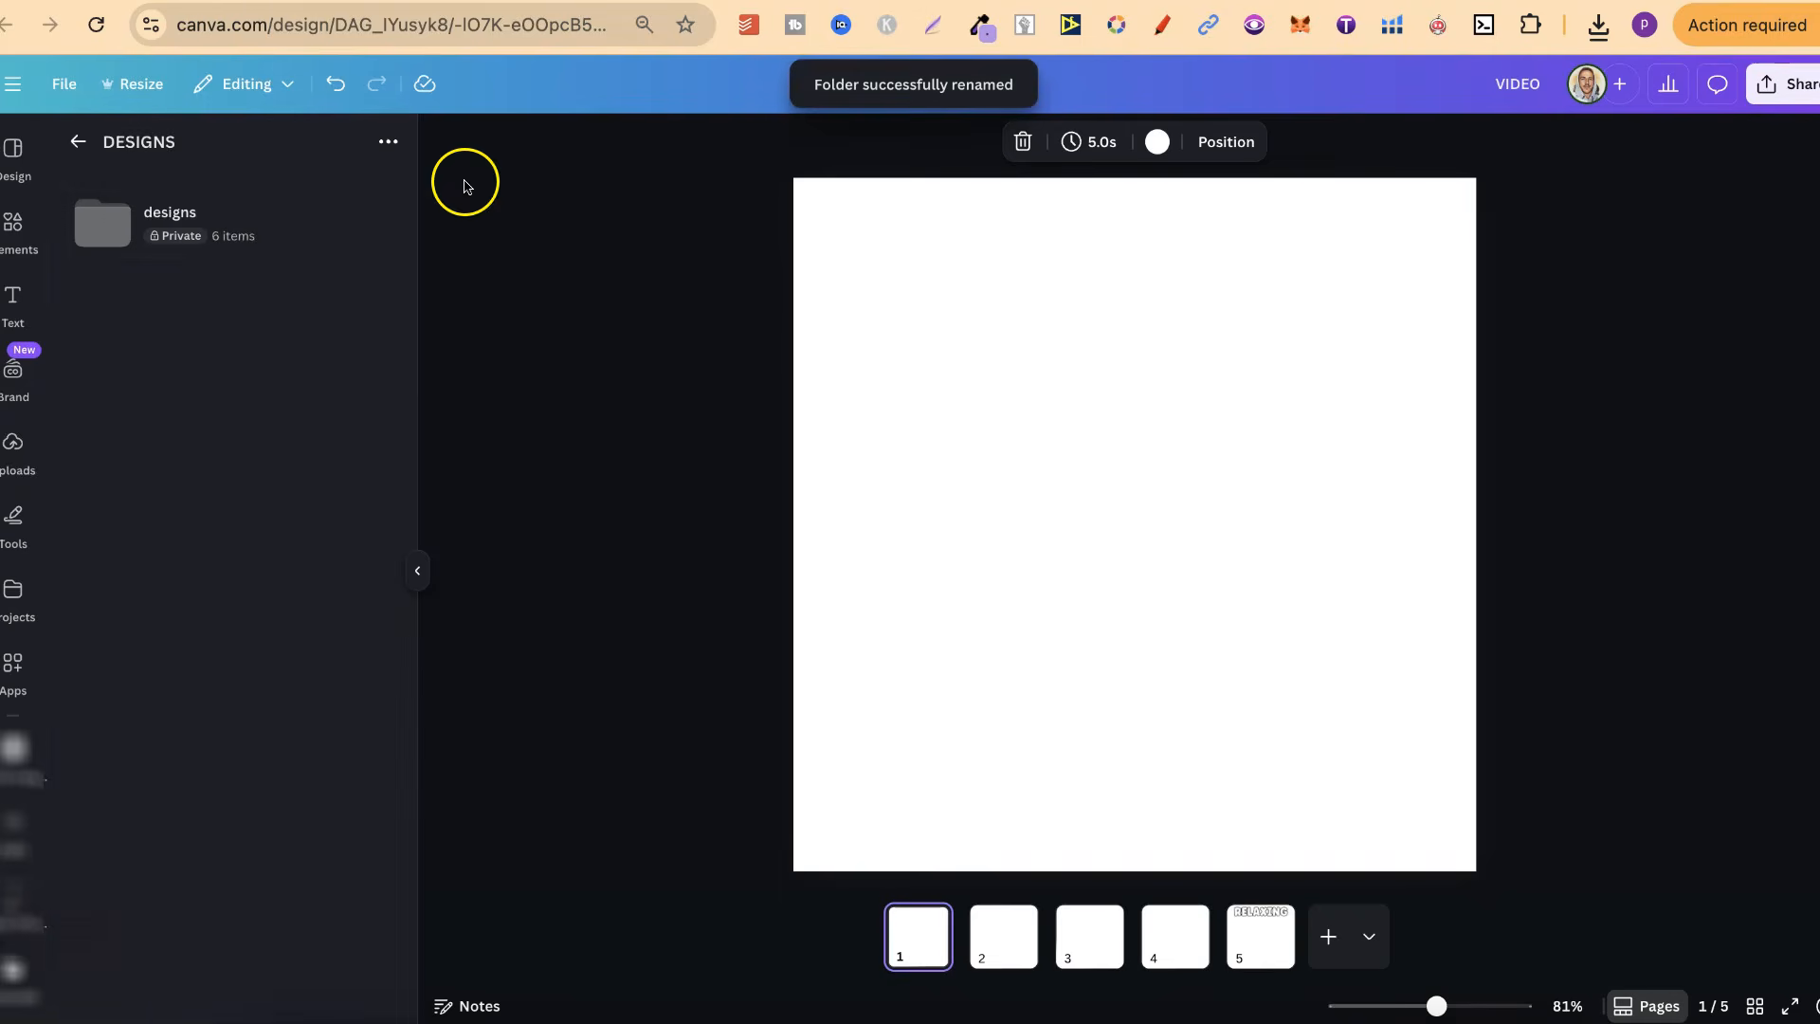
pyautogui.click(240, 225)
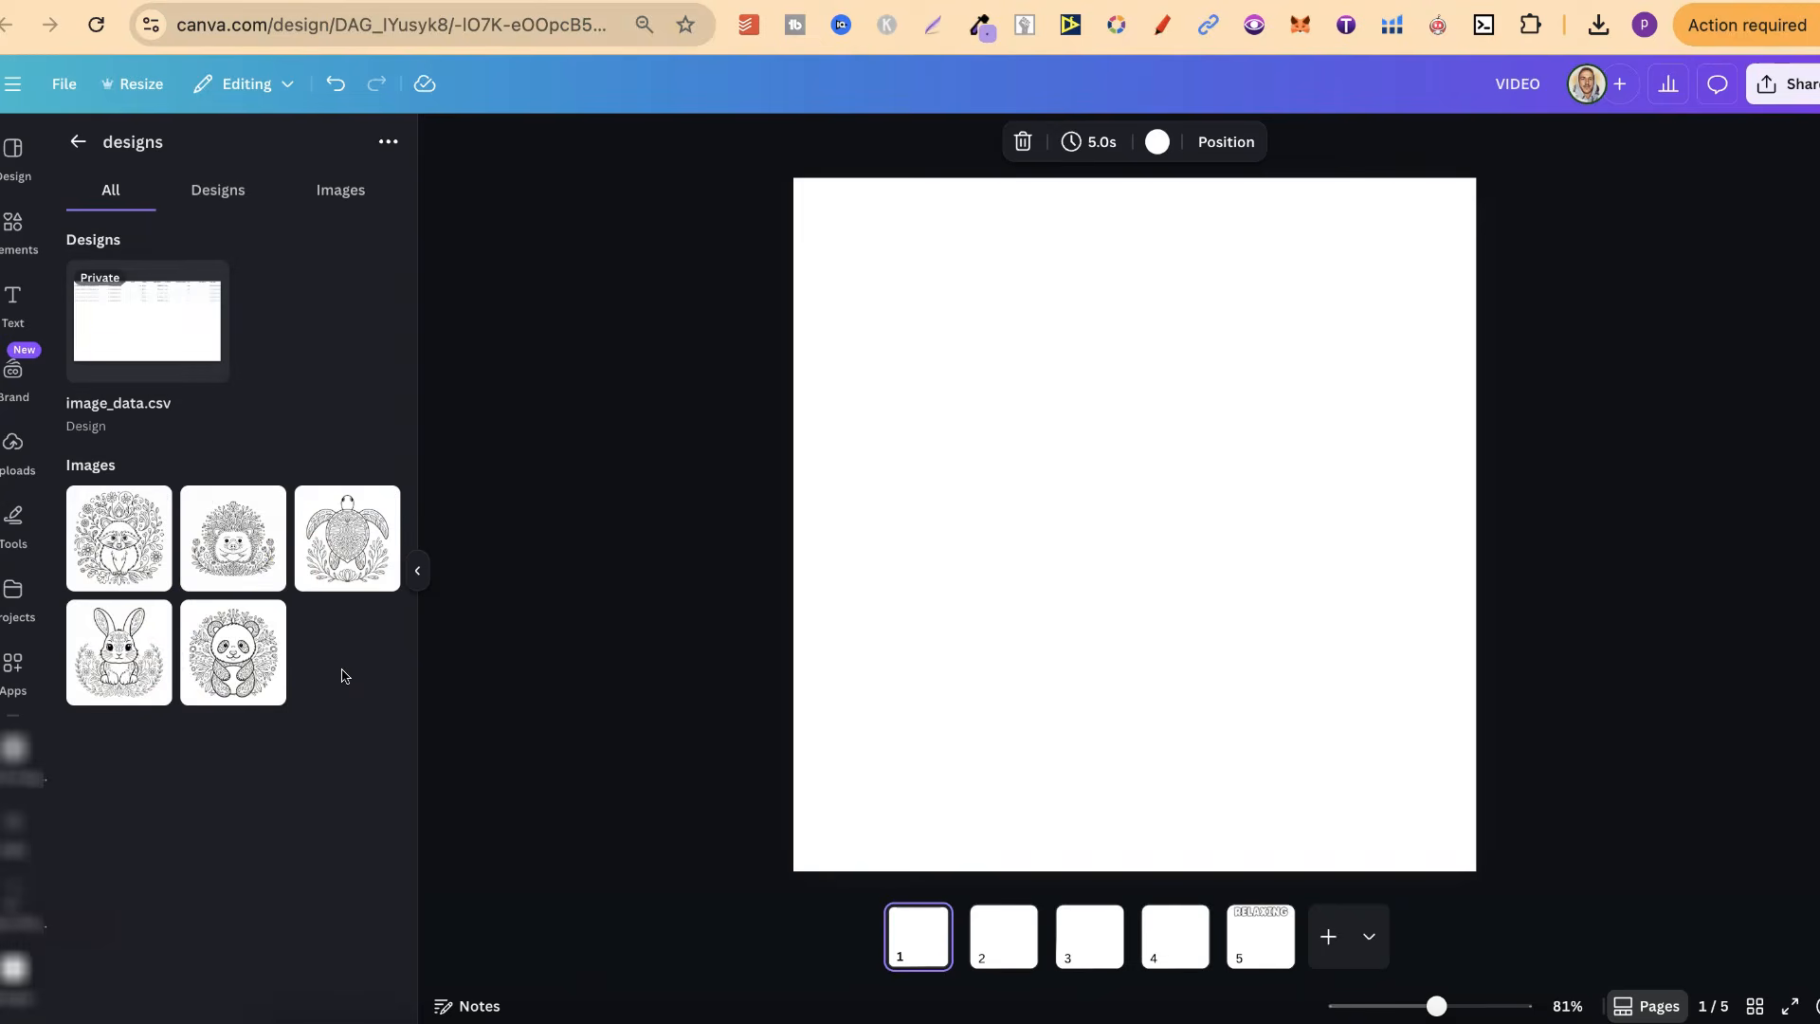
# Place the raccoon image on page 1, the hedgehog on page 2, the turtle on page 3 and the rabbit on page 4
pyautogui.click(327, 680)
pyautogui.click(770, 751)
pyautogui.click(916, 947)
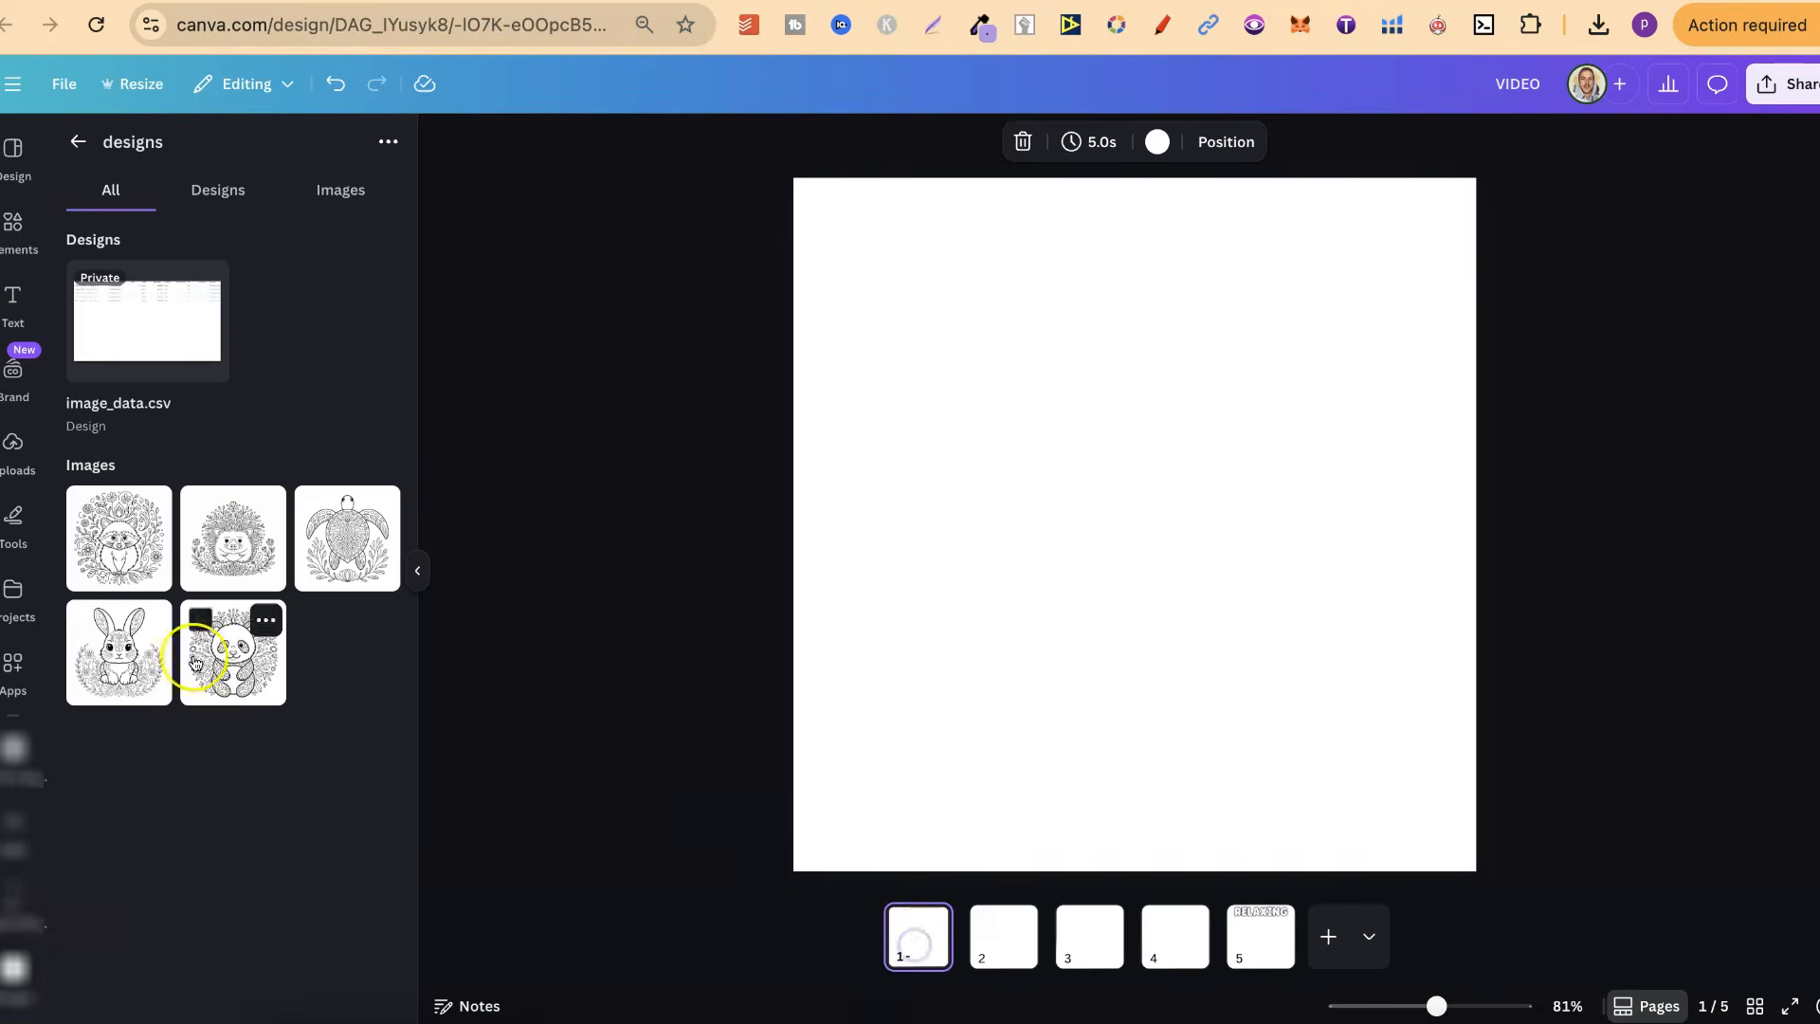
pyautogui.click(119, 545)
pyautogui.click(1004, 934)
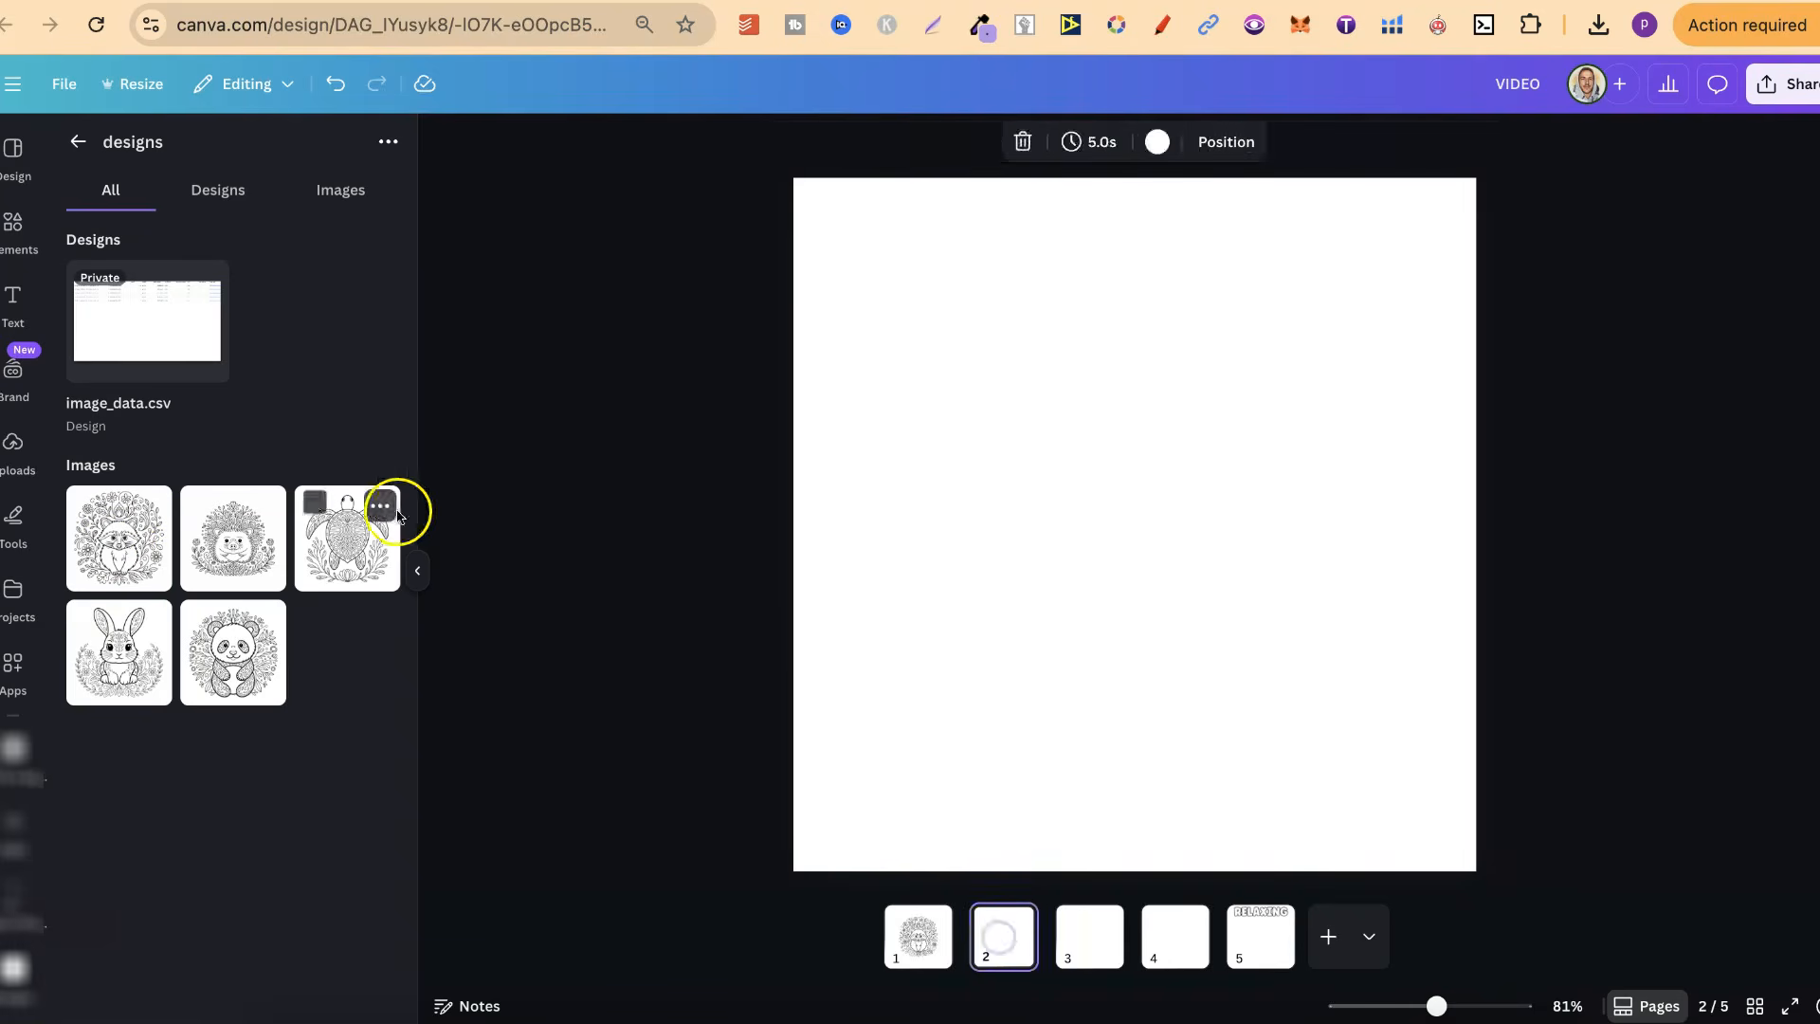
pyautogui.click(247, 559)
pyautogui.click(1089, 937)
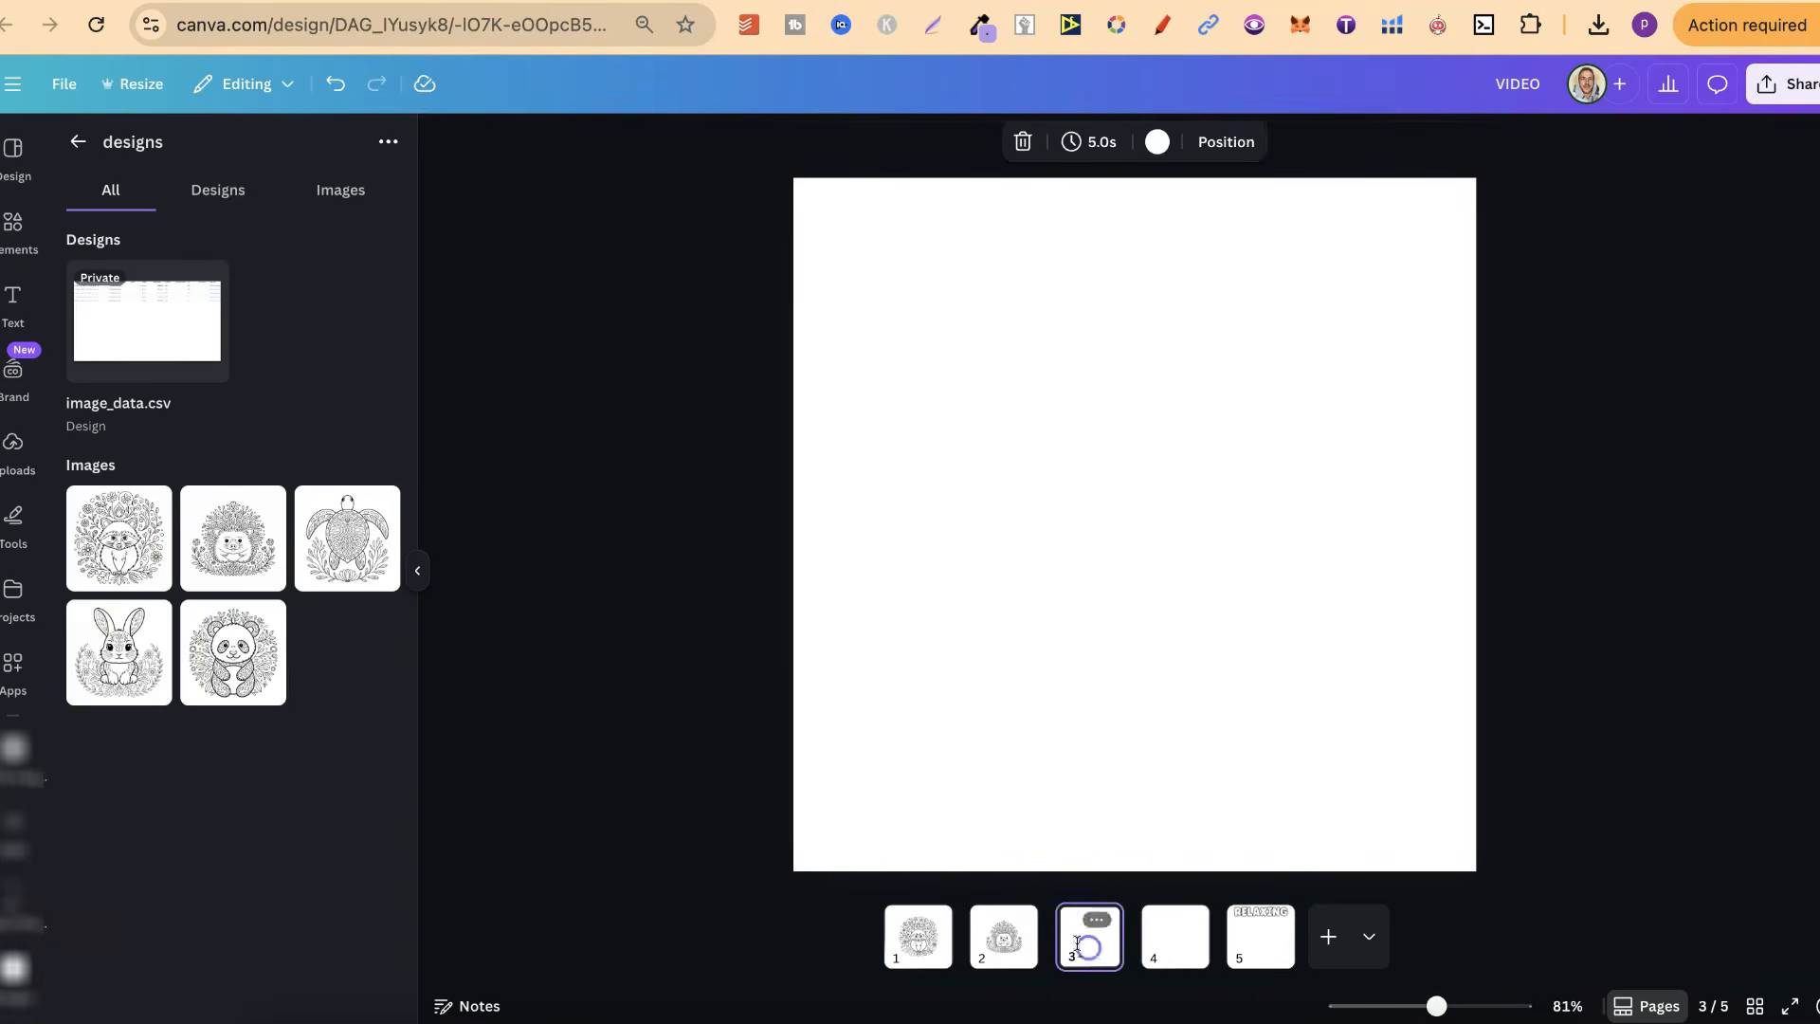
pyautogui.click(354, 532)
pyautogui.click(1158, 938)
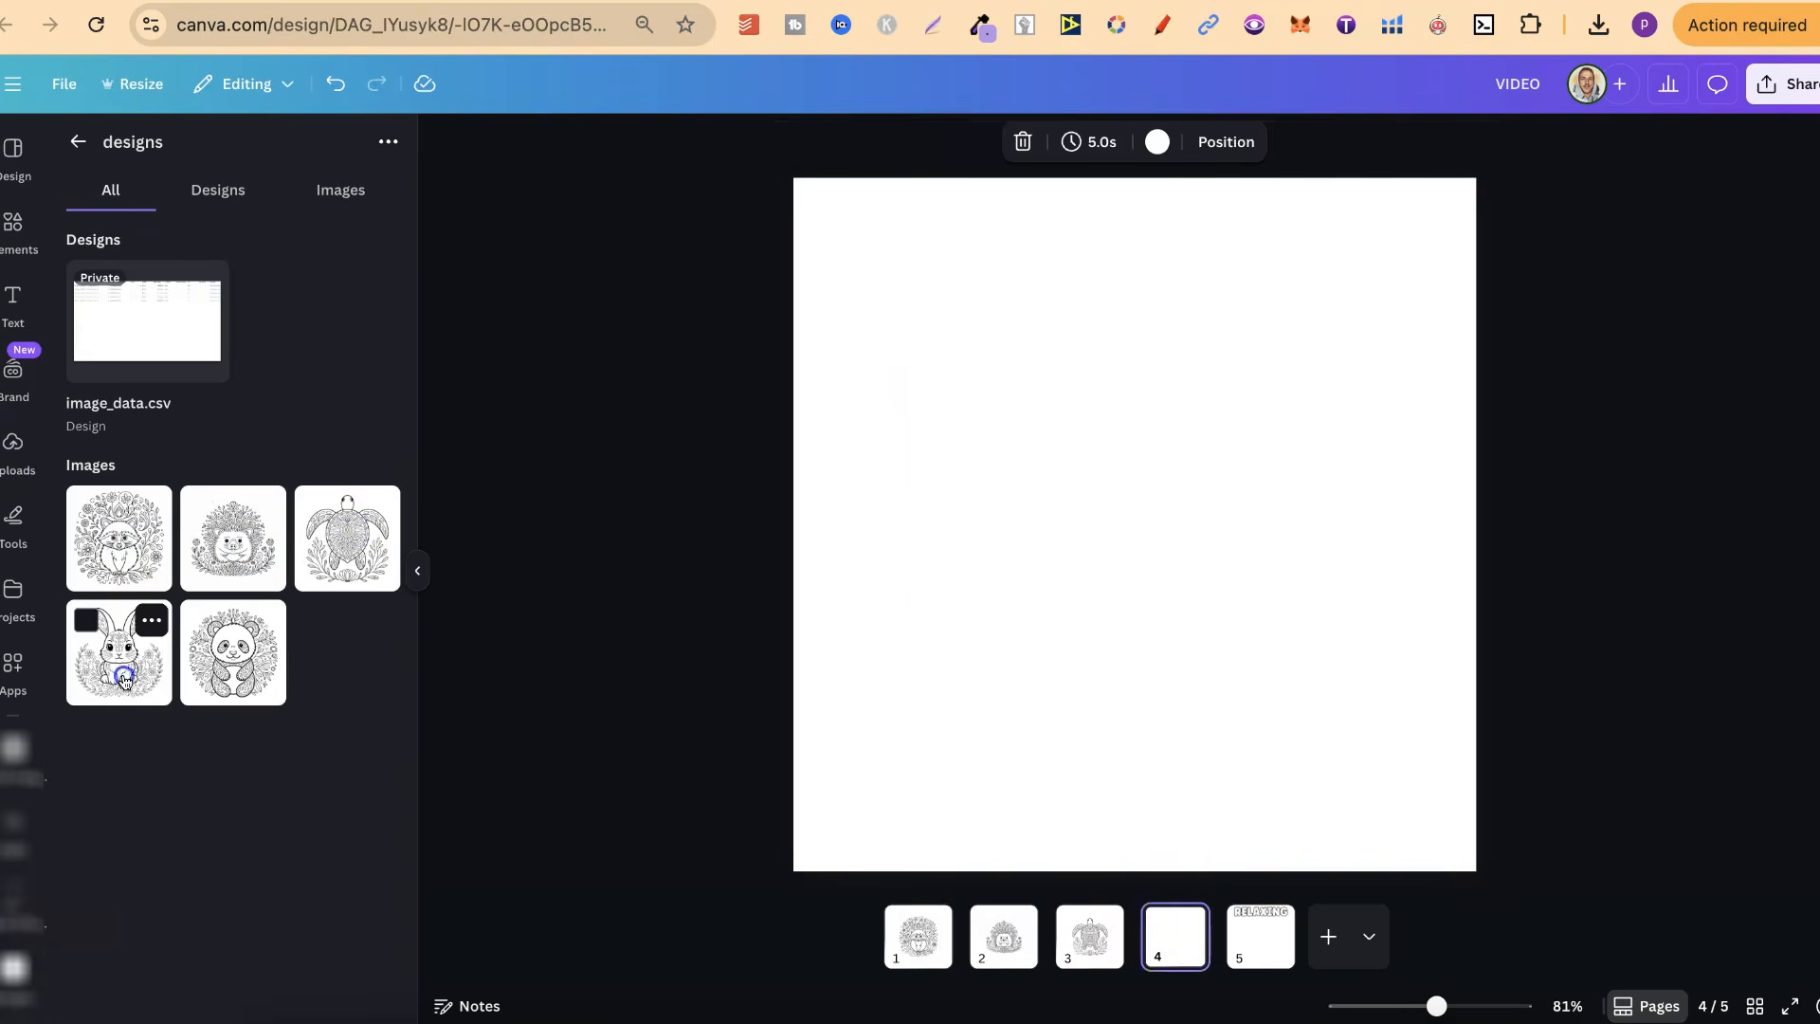
pyautogui.click(118, 654)
# Add the panda image to page 5, then enlarge it and centre it beneath the RELAXING title
pyautogui.click(1265, 940)
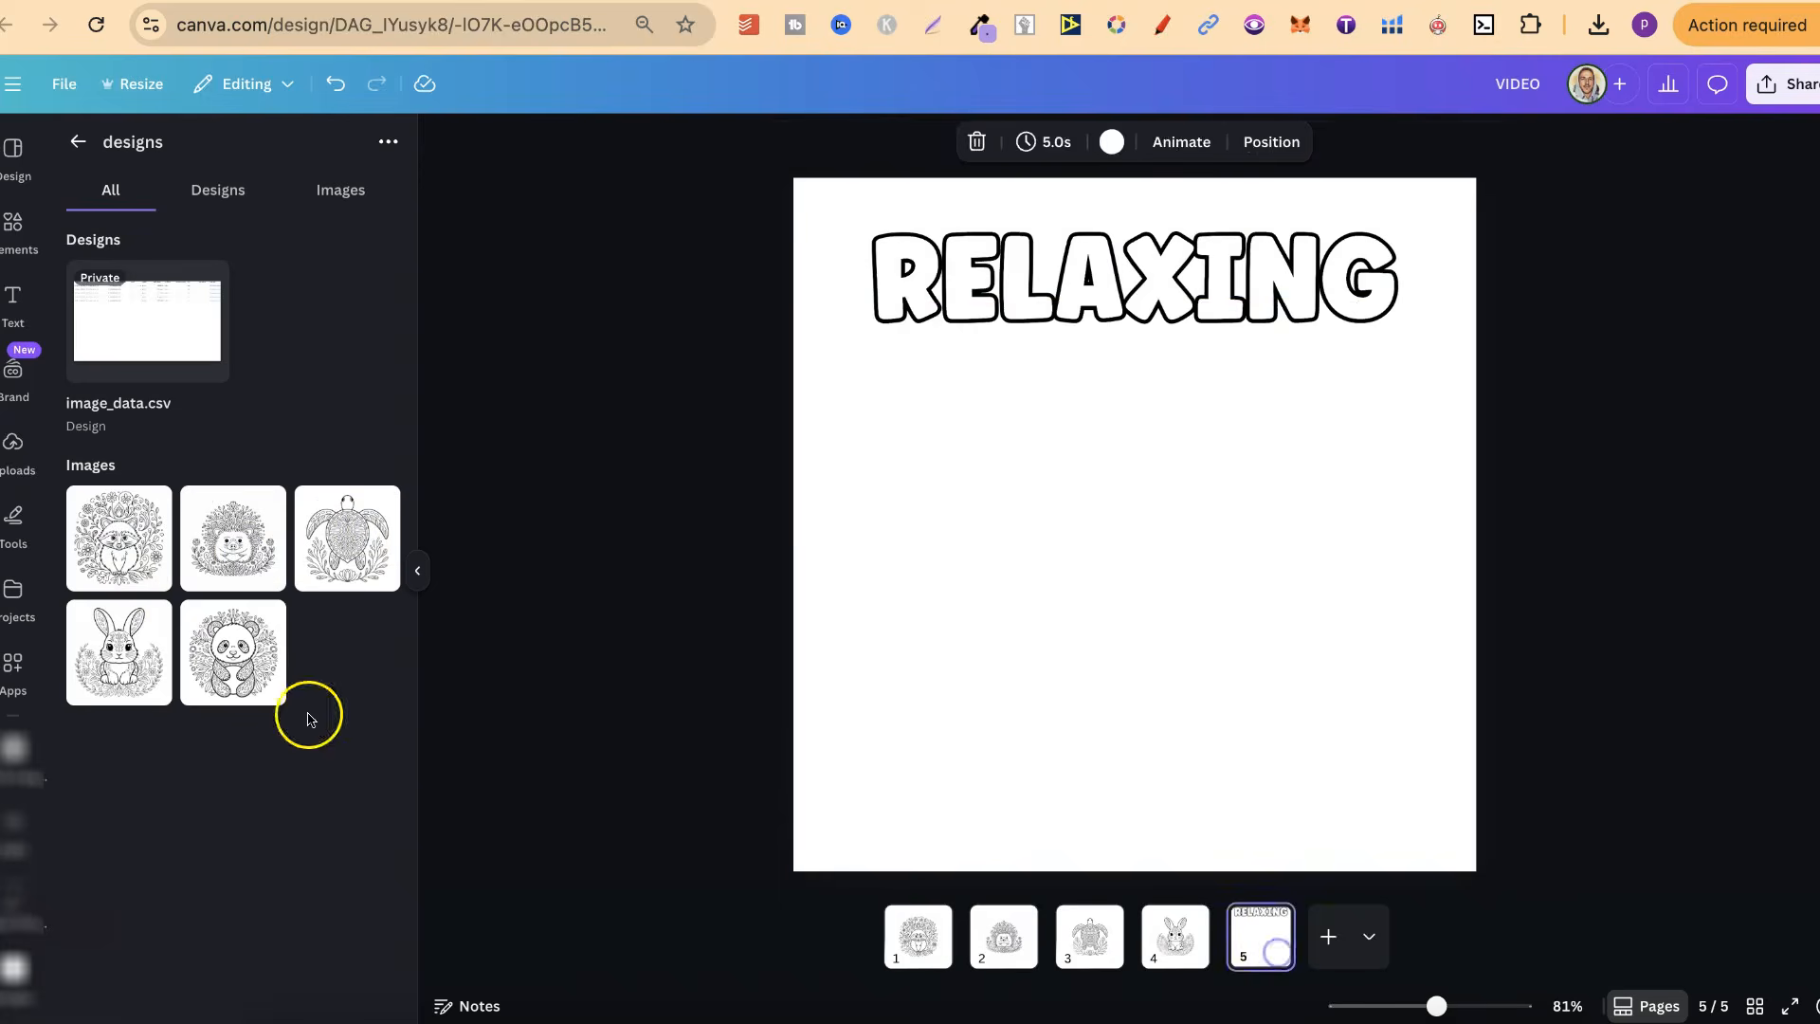
pyautogui.click(251, 667)
pyautogui.moveTo(911, 748); pyautogui.dragTo(789, 871)
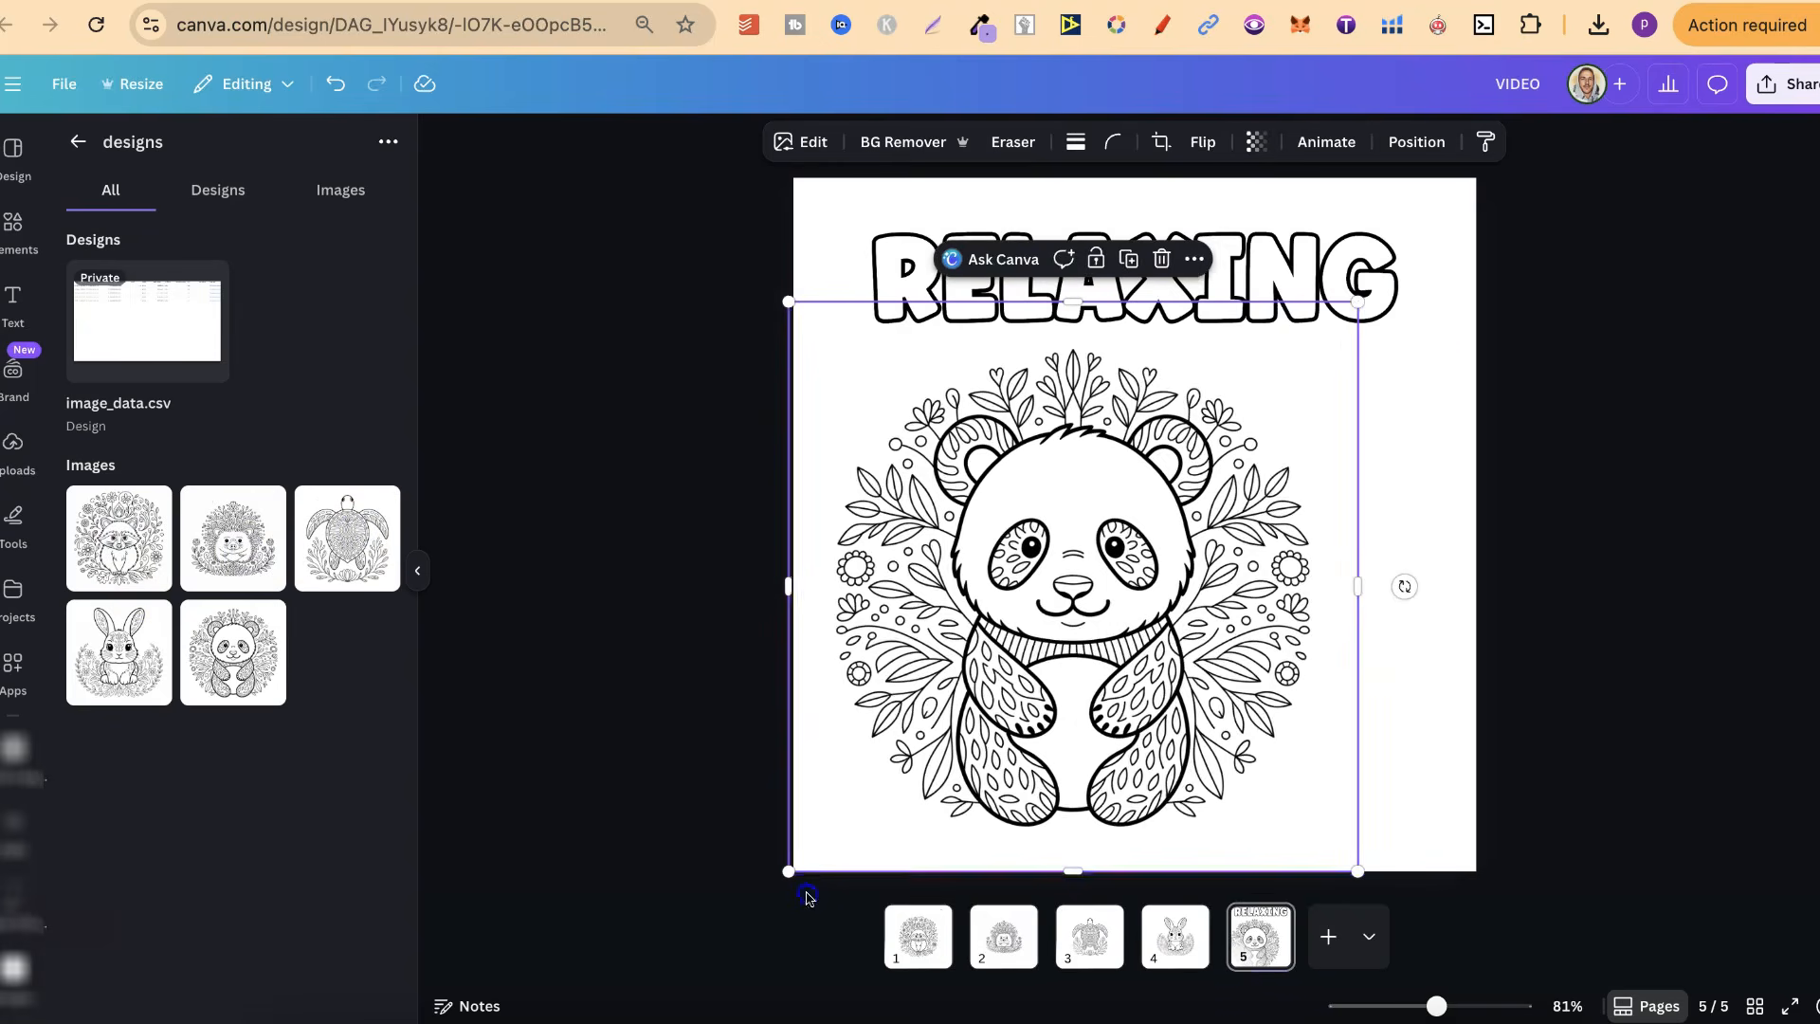
pyautogui.moveTo(1374, 305); pyautogui.dragTo(1412, 271)
pyautogui.moveTo(1219, 512); pyautogui.dragTo(1244, 534)
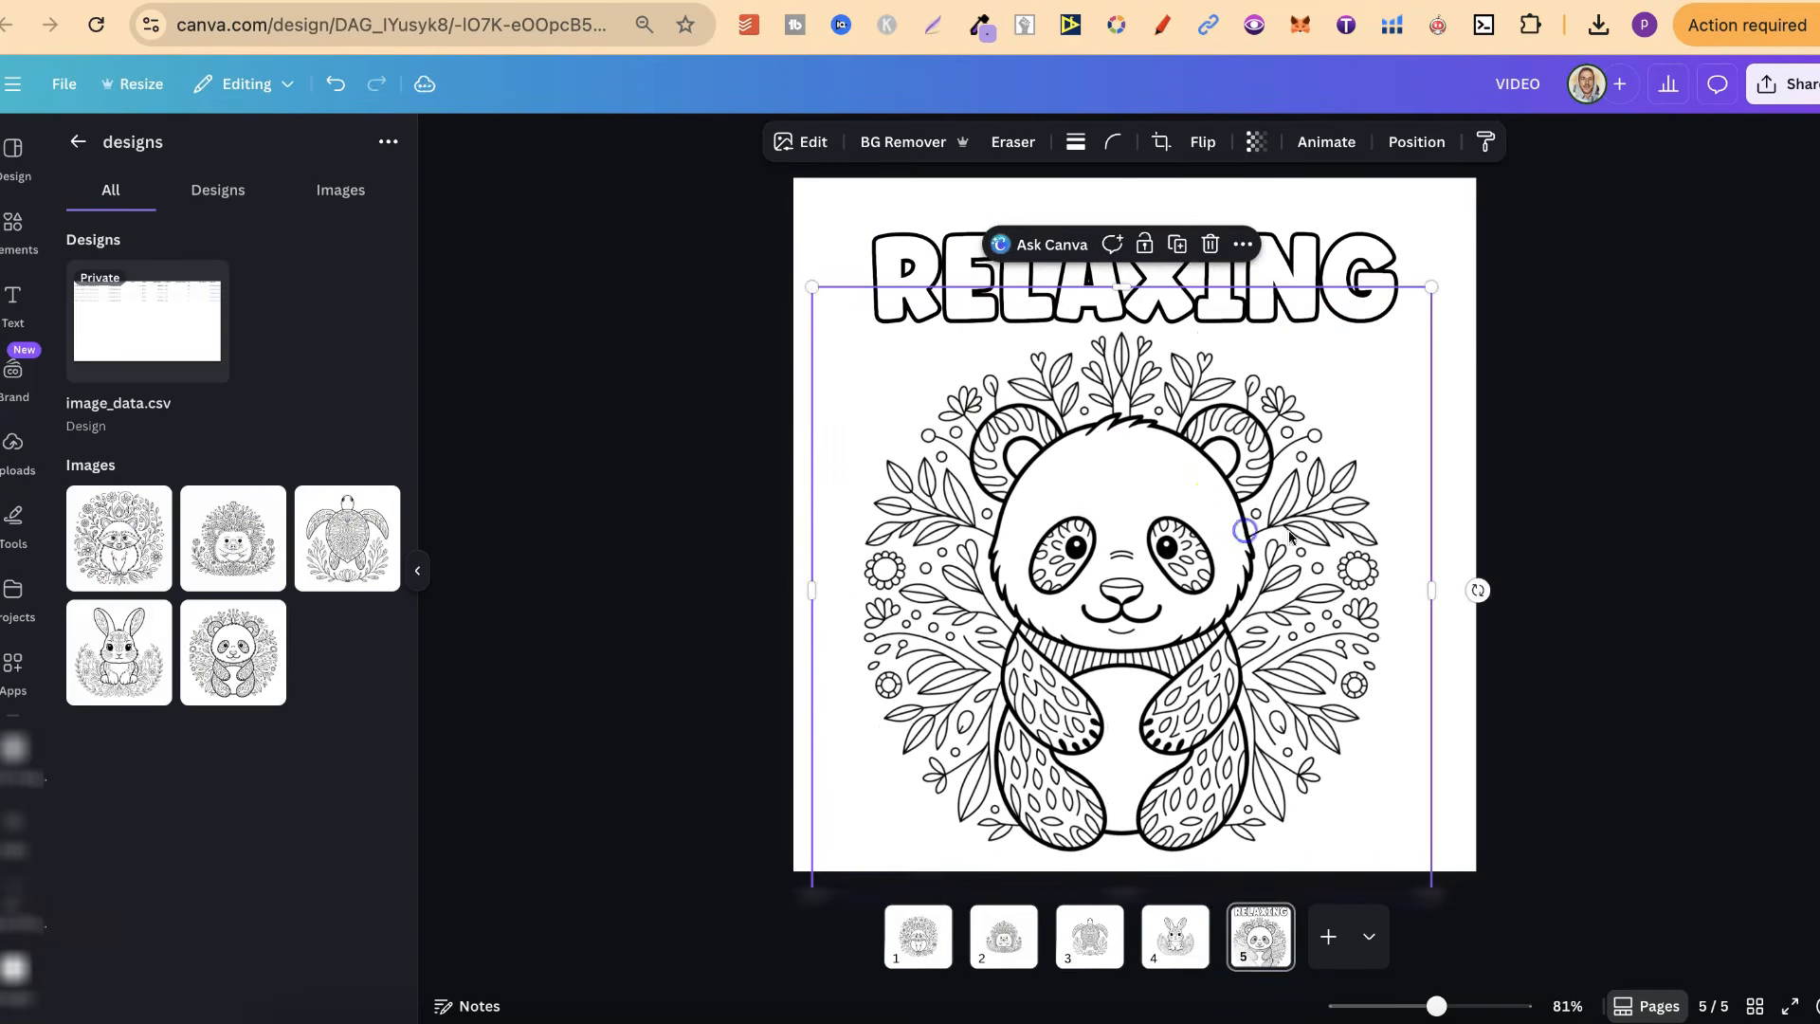
# Review the design page by page from page 1 to page 5
pyautogui.click(915, 936)
pyautogui.press('Right')
pyautogui.press('Right')
pyautogui.press('Right')
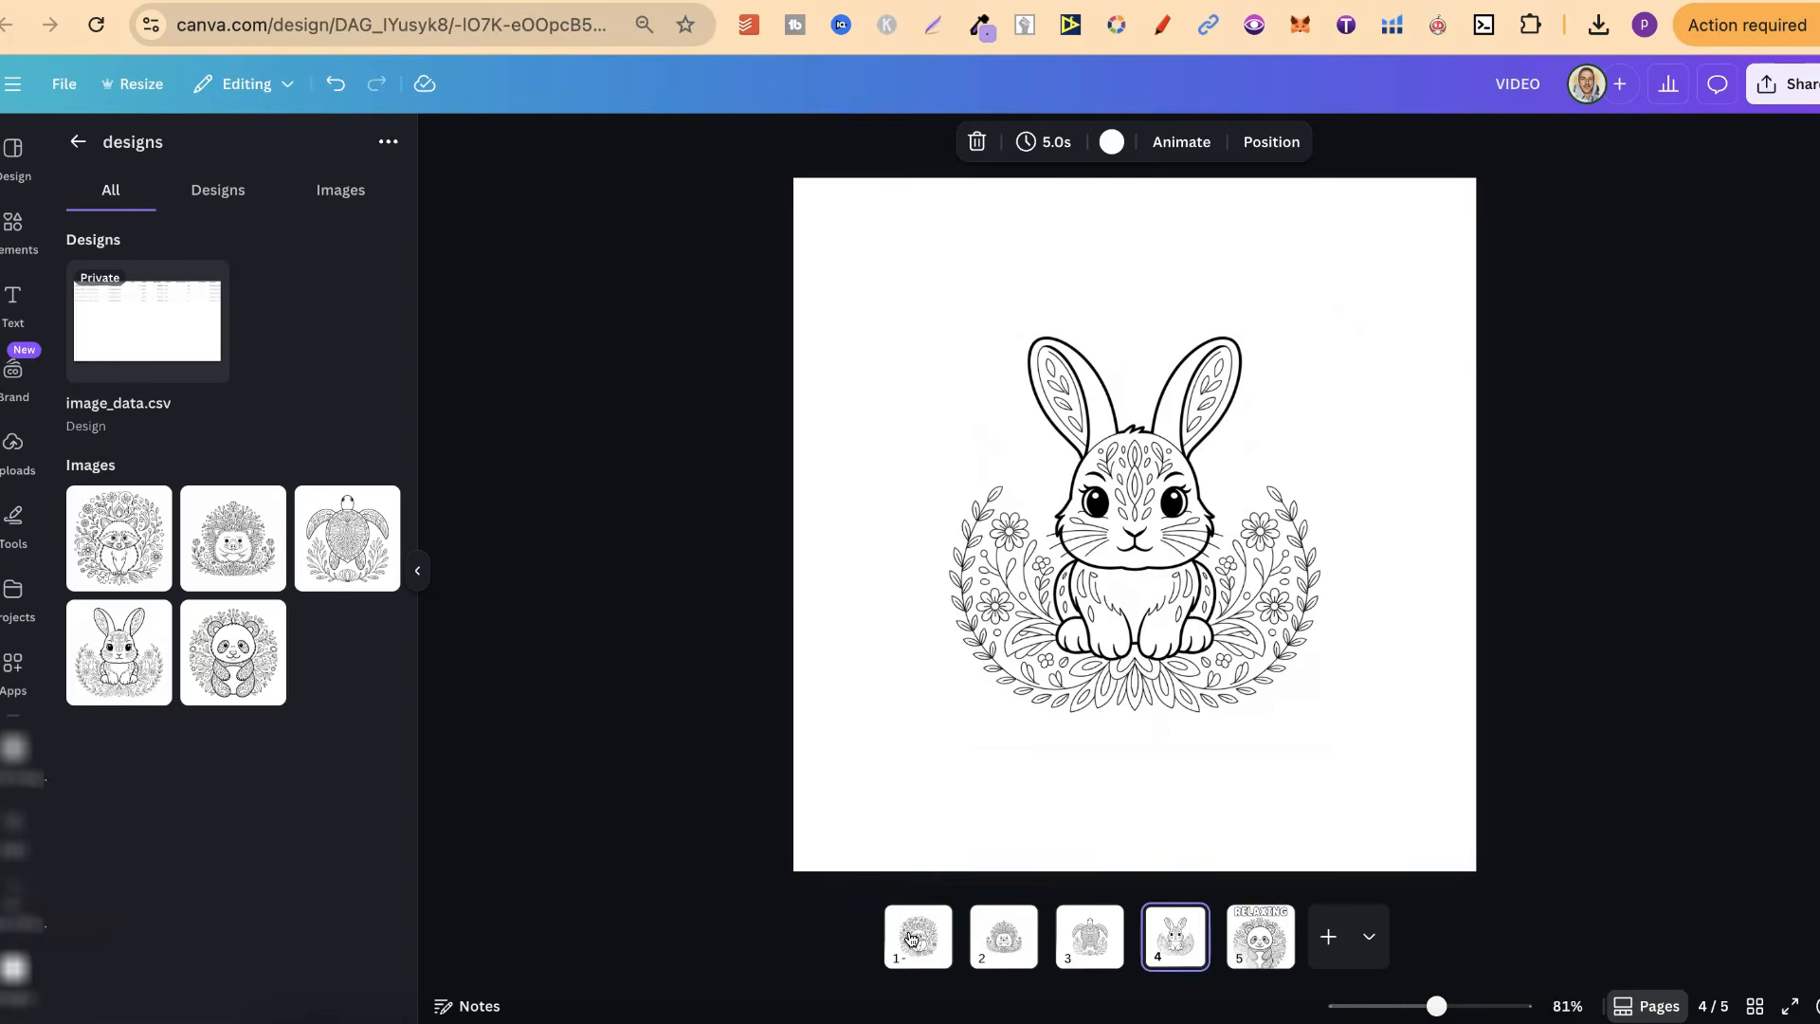
pyautogui.press('Right')
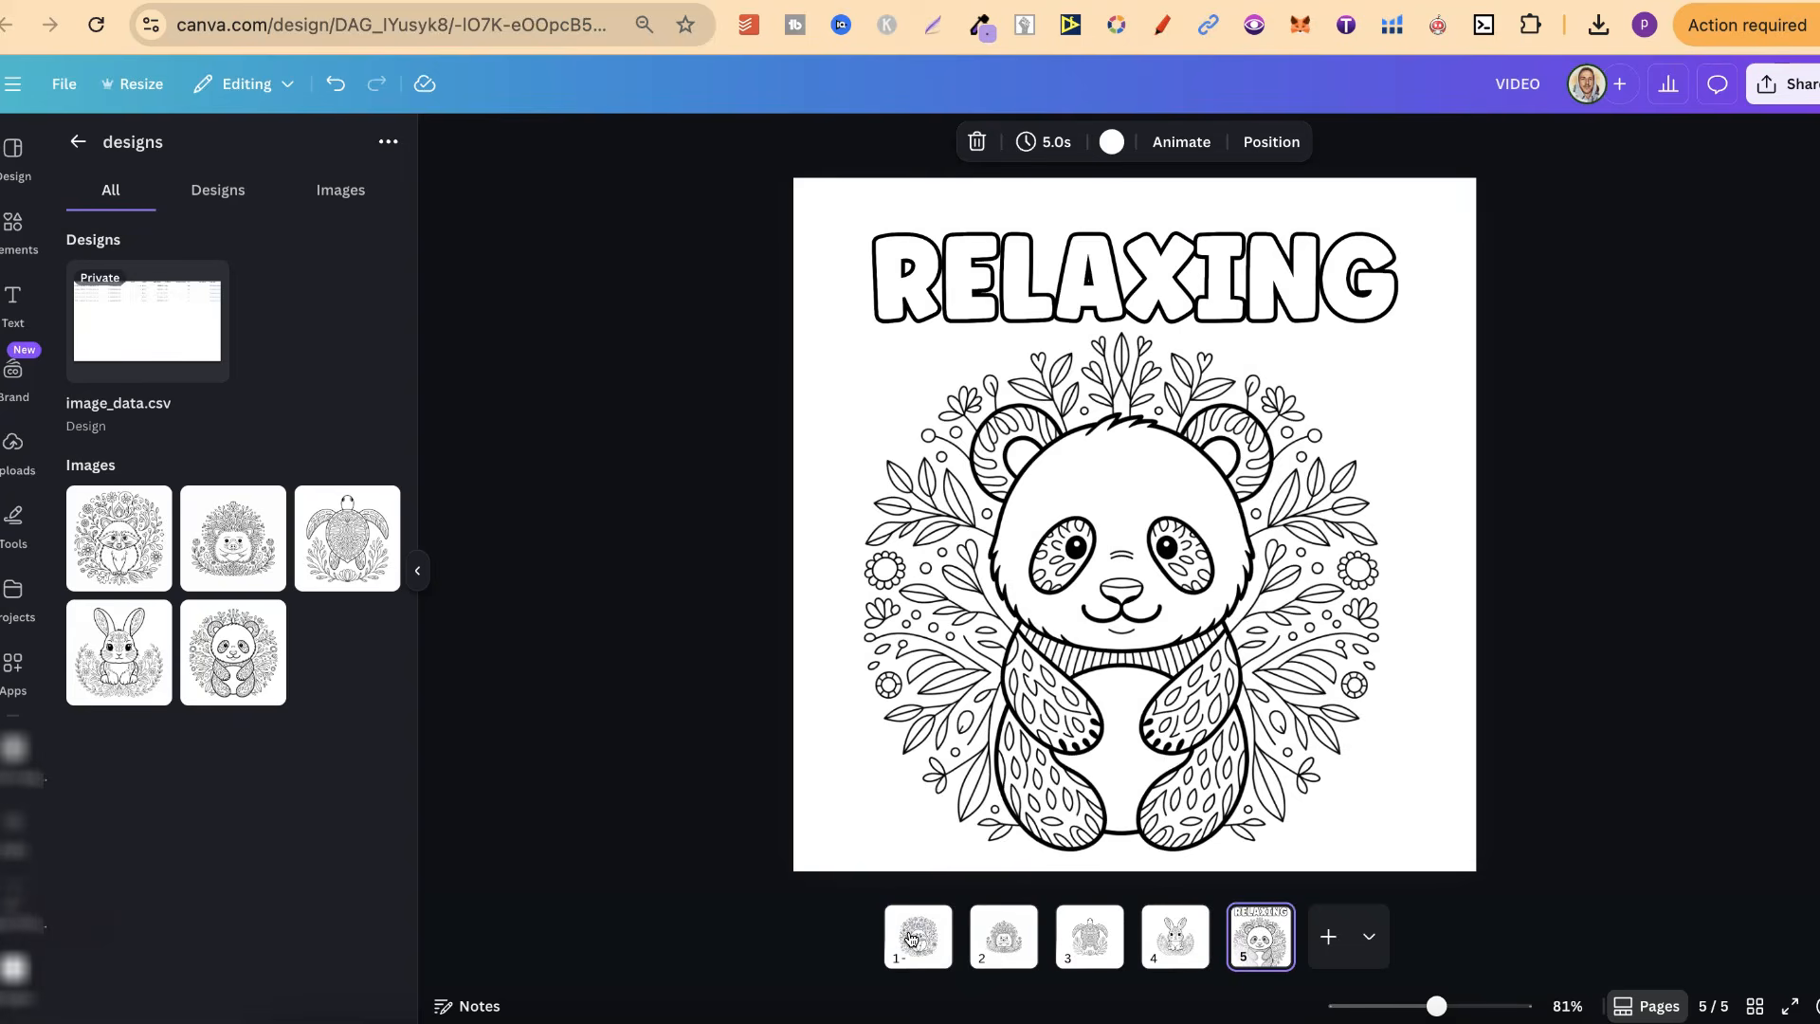
pyautogui.click(1797, 88)
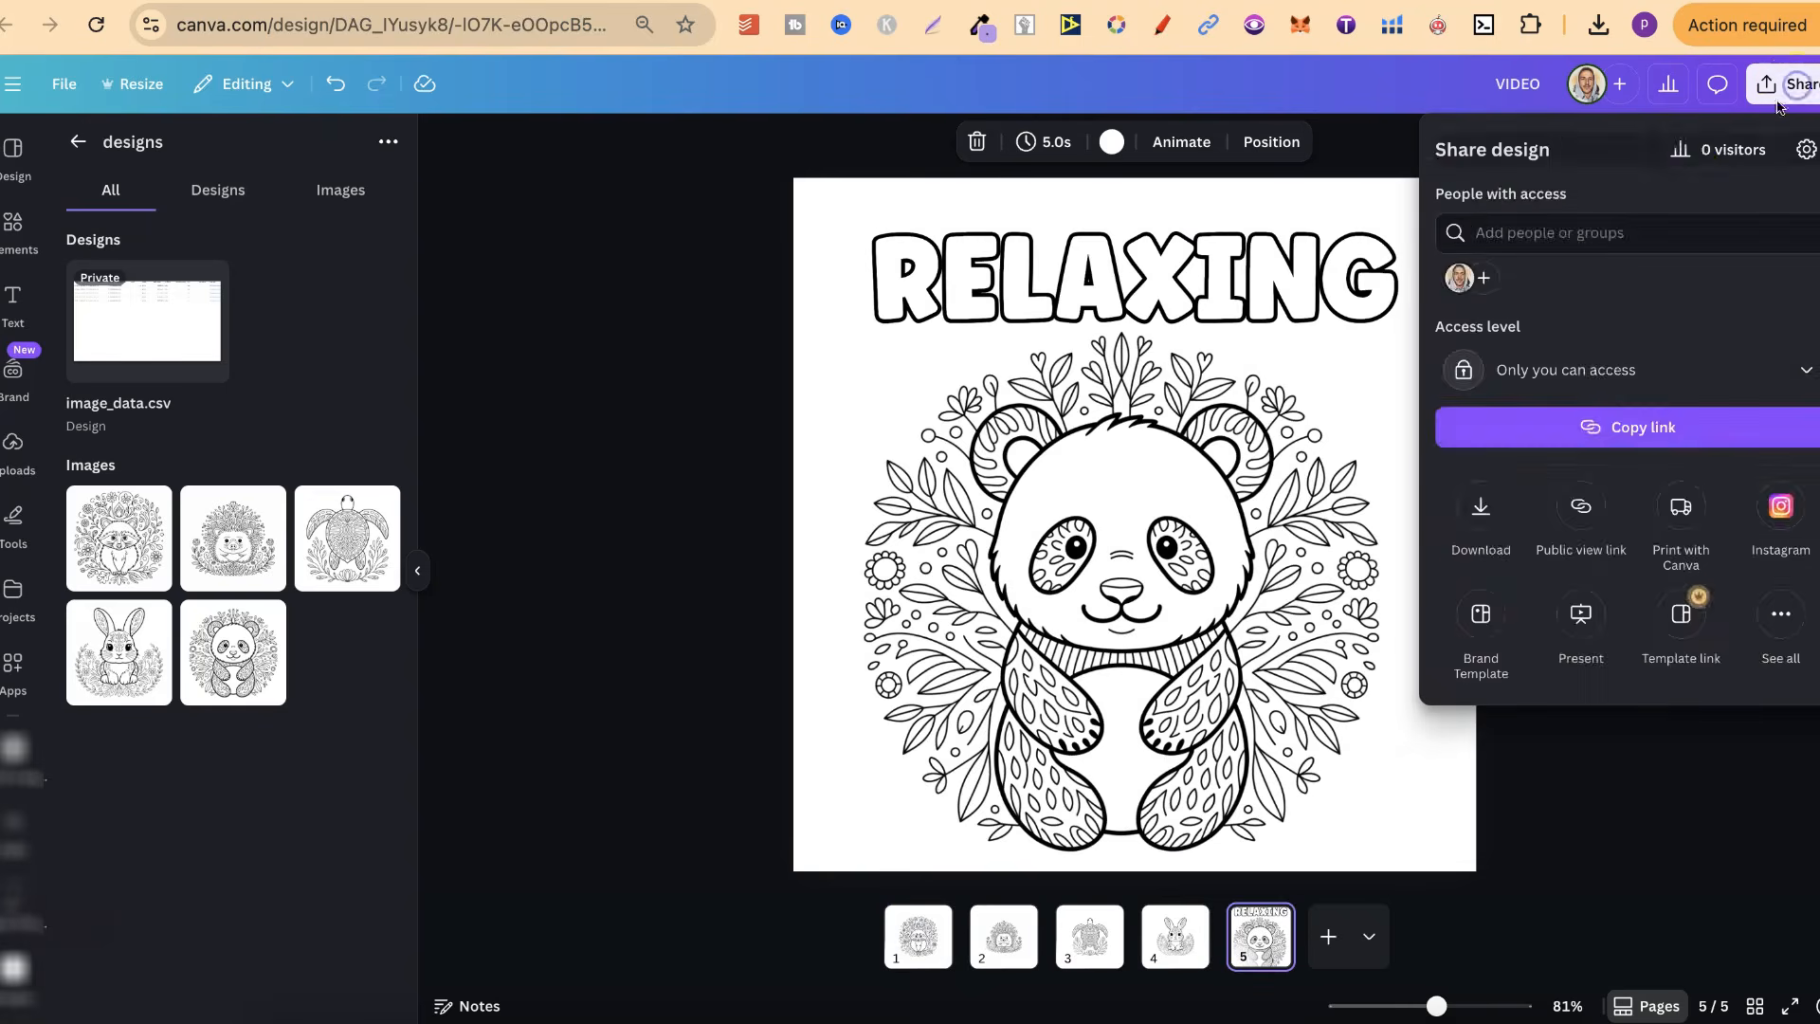
pyautogui.click(1487, 501)
pyautogui.click(1591, 497)
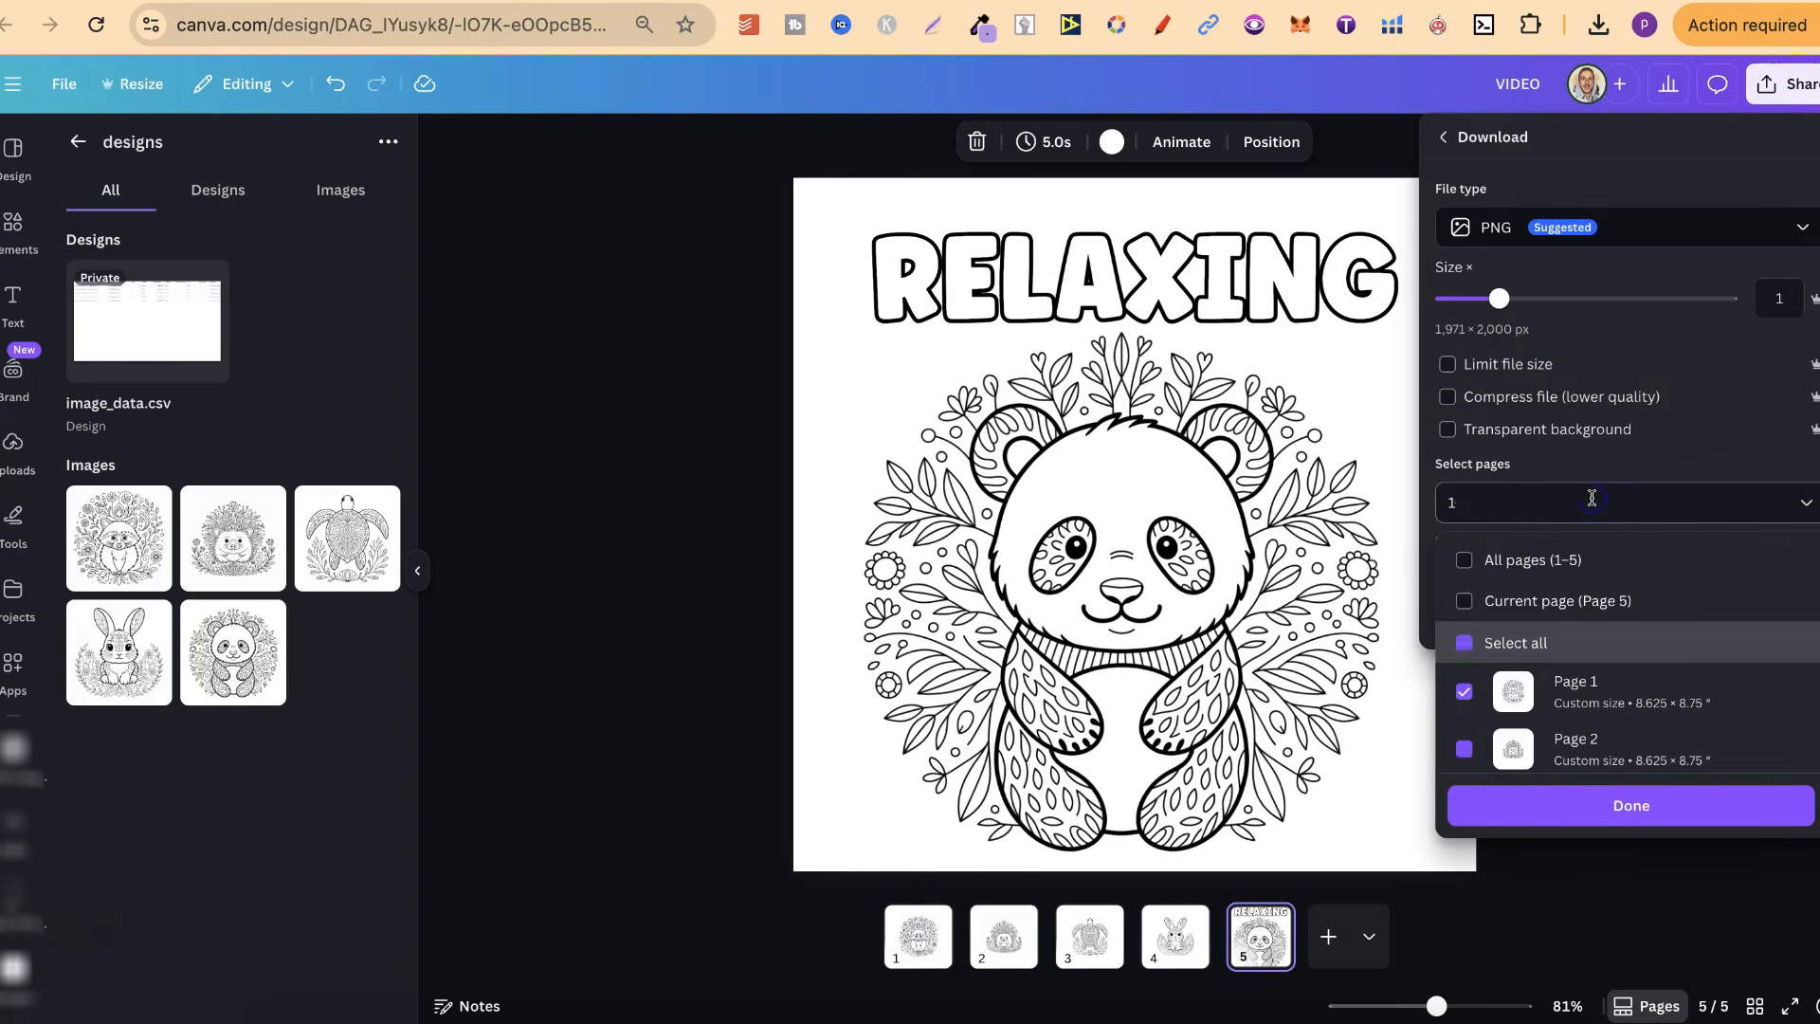
pyautogui.write('5')
pyautogui.click(1637, 808)
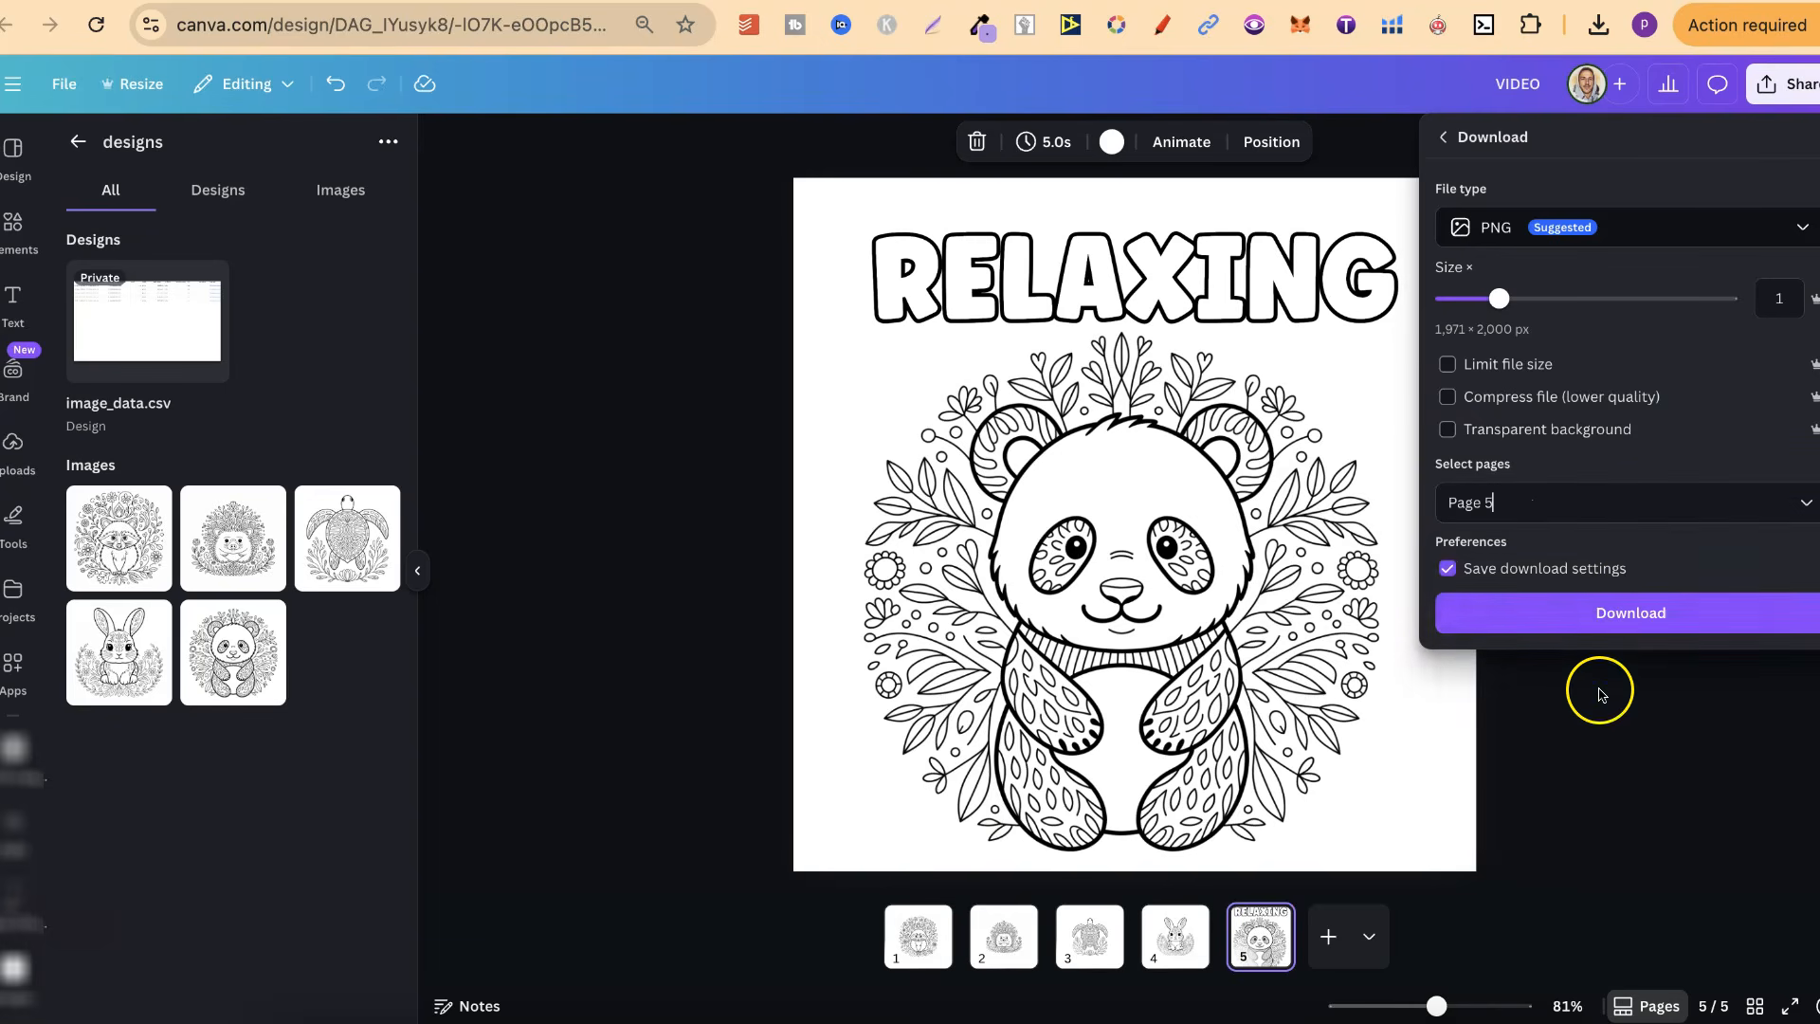
pyautogui.click(1597, 696)
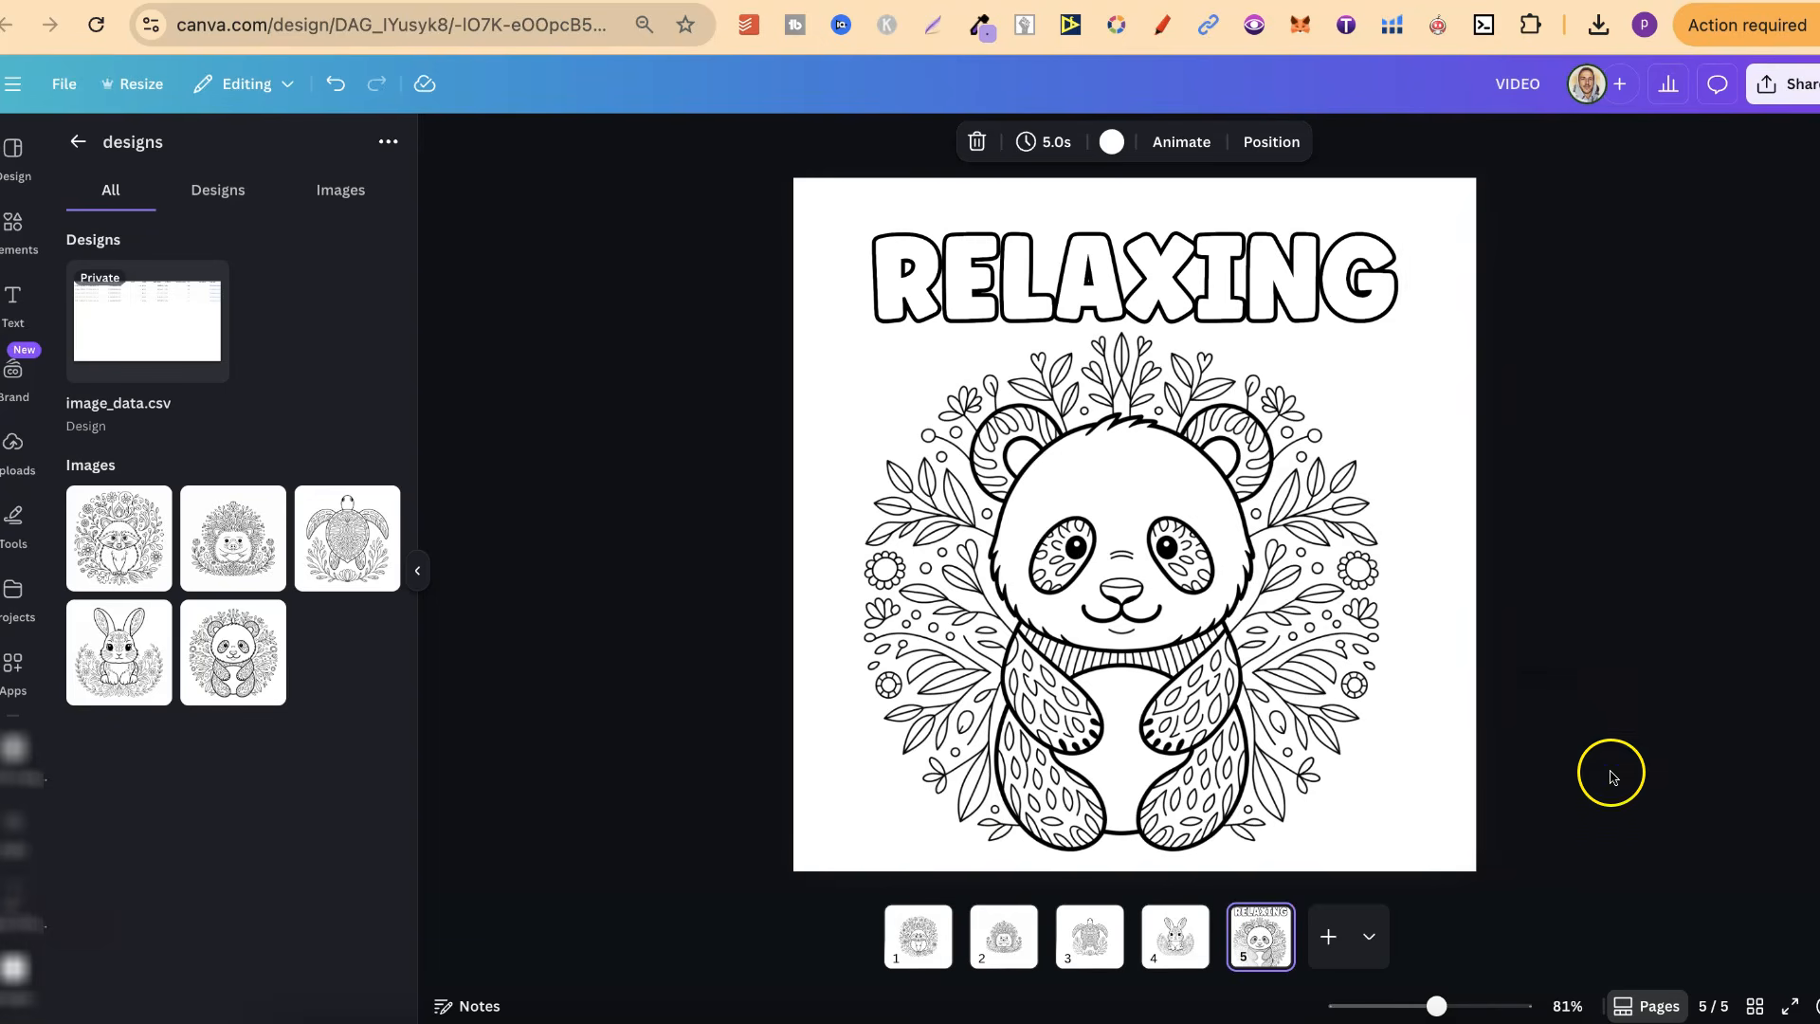
# Download only page 5, the RELAXING panda page, as a JPG at size multiplier 2
pyautogui.click(1270, 923)
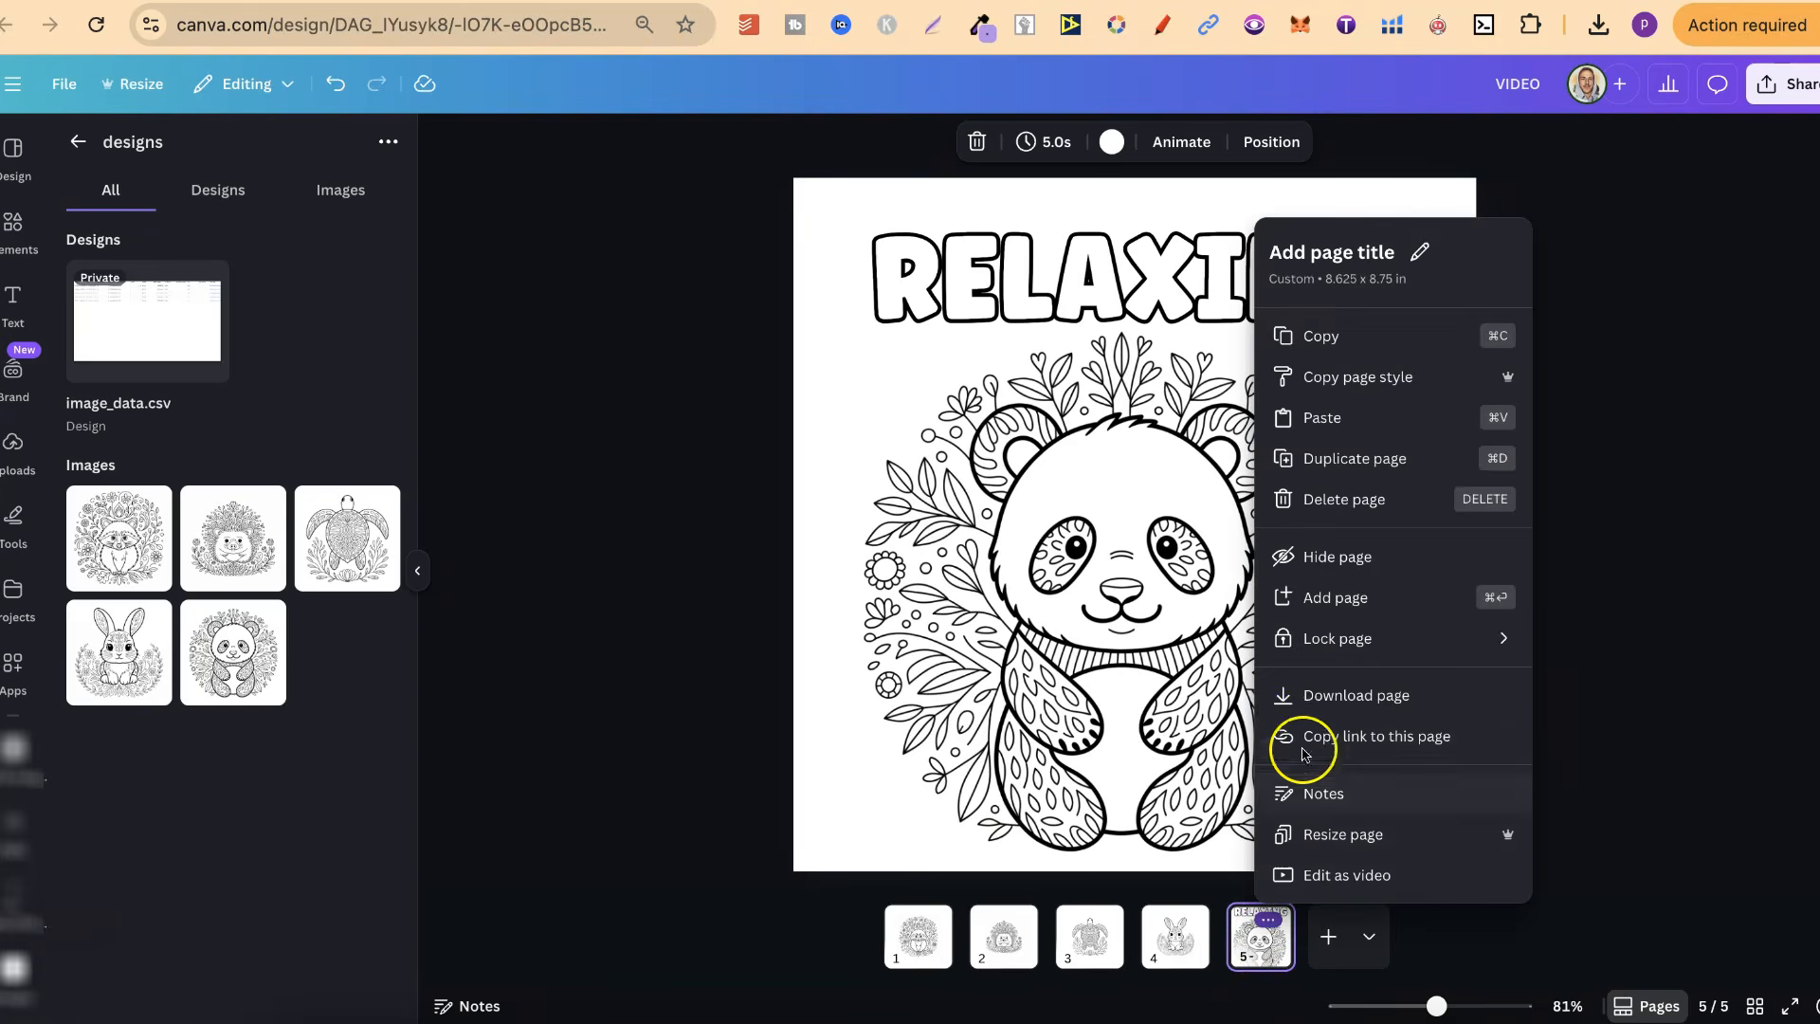
pyautogui.click(1294, 705)
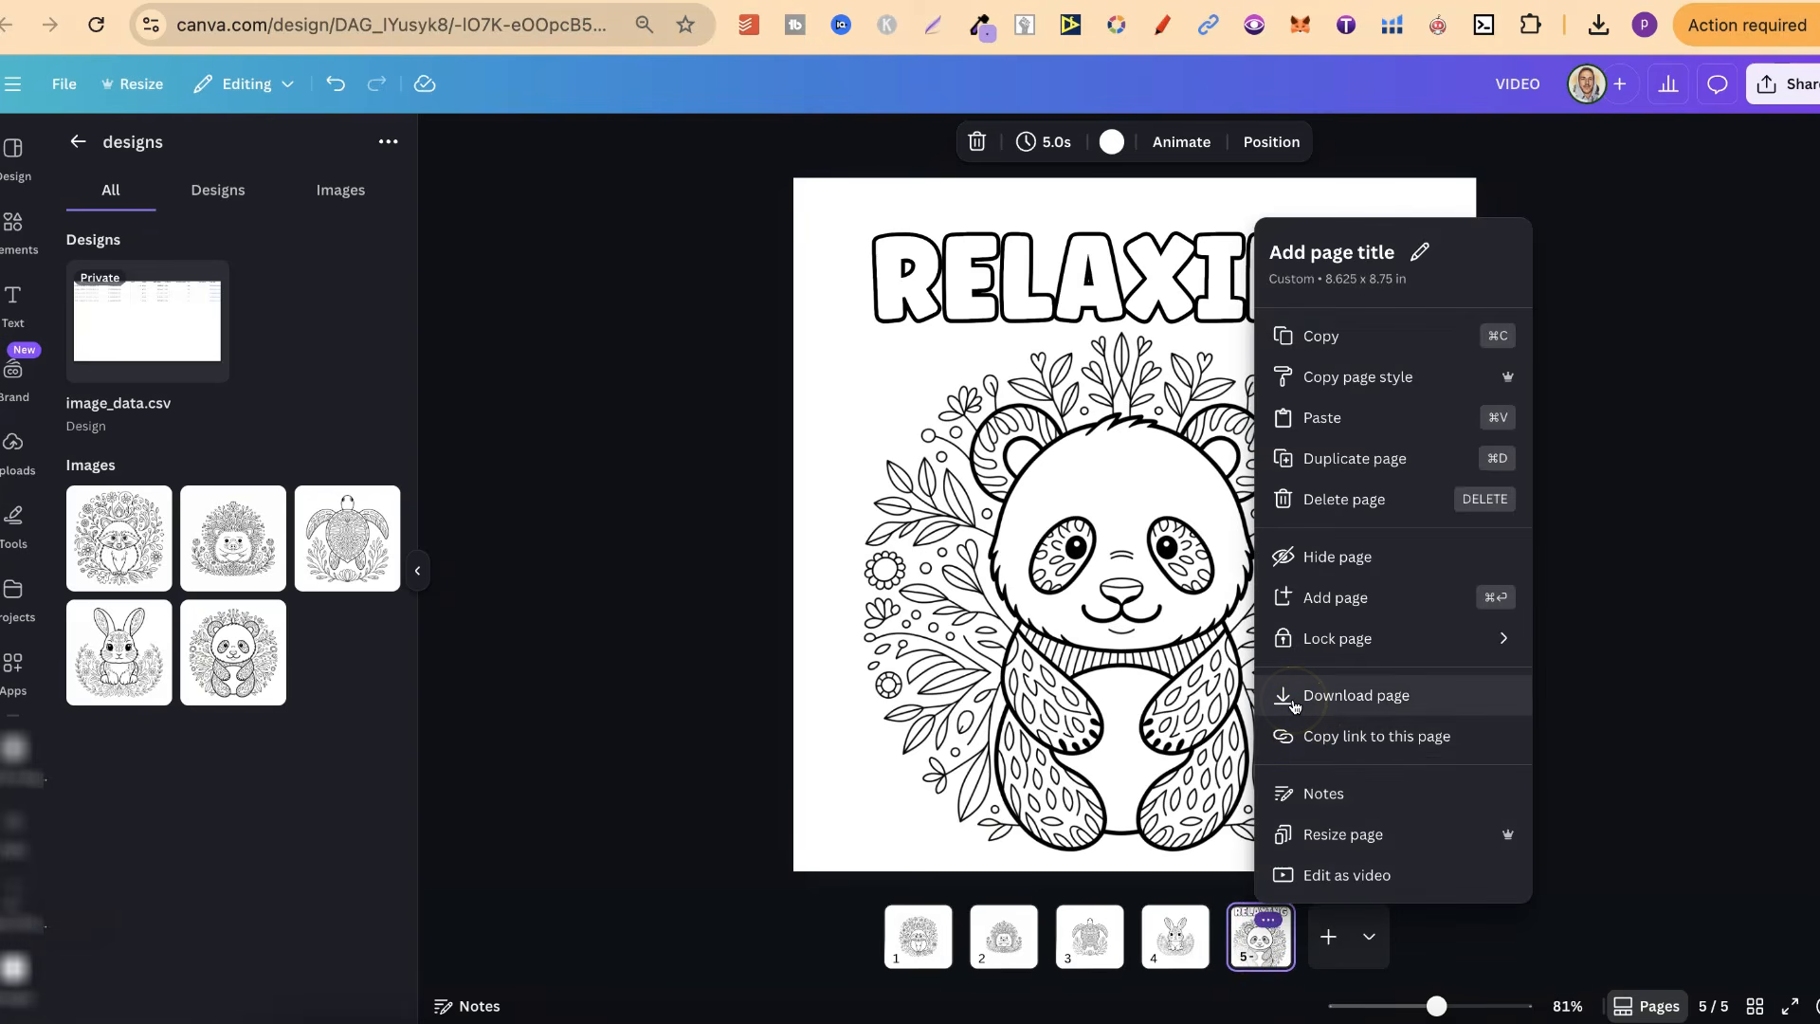
pyautogui.click(1295, 705)
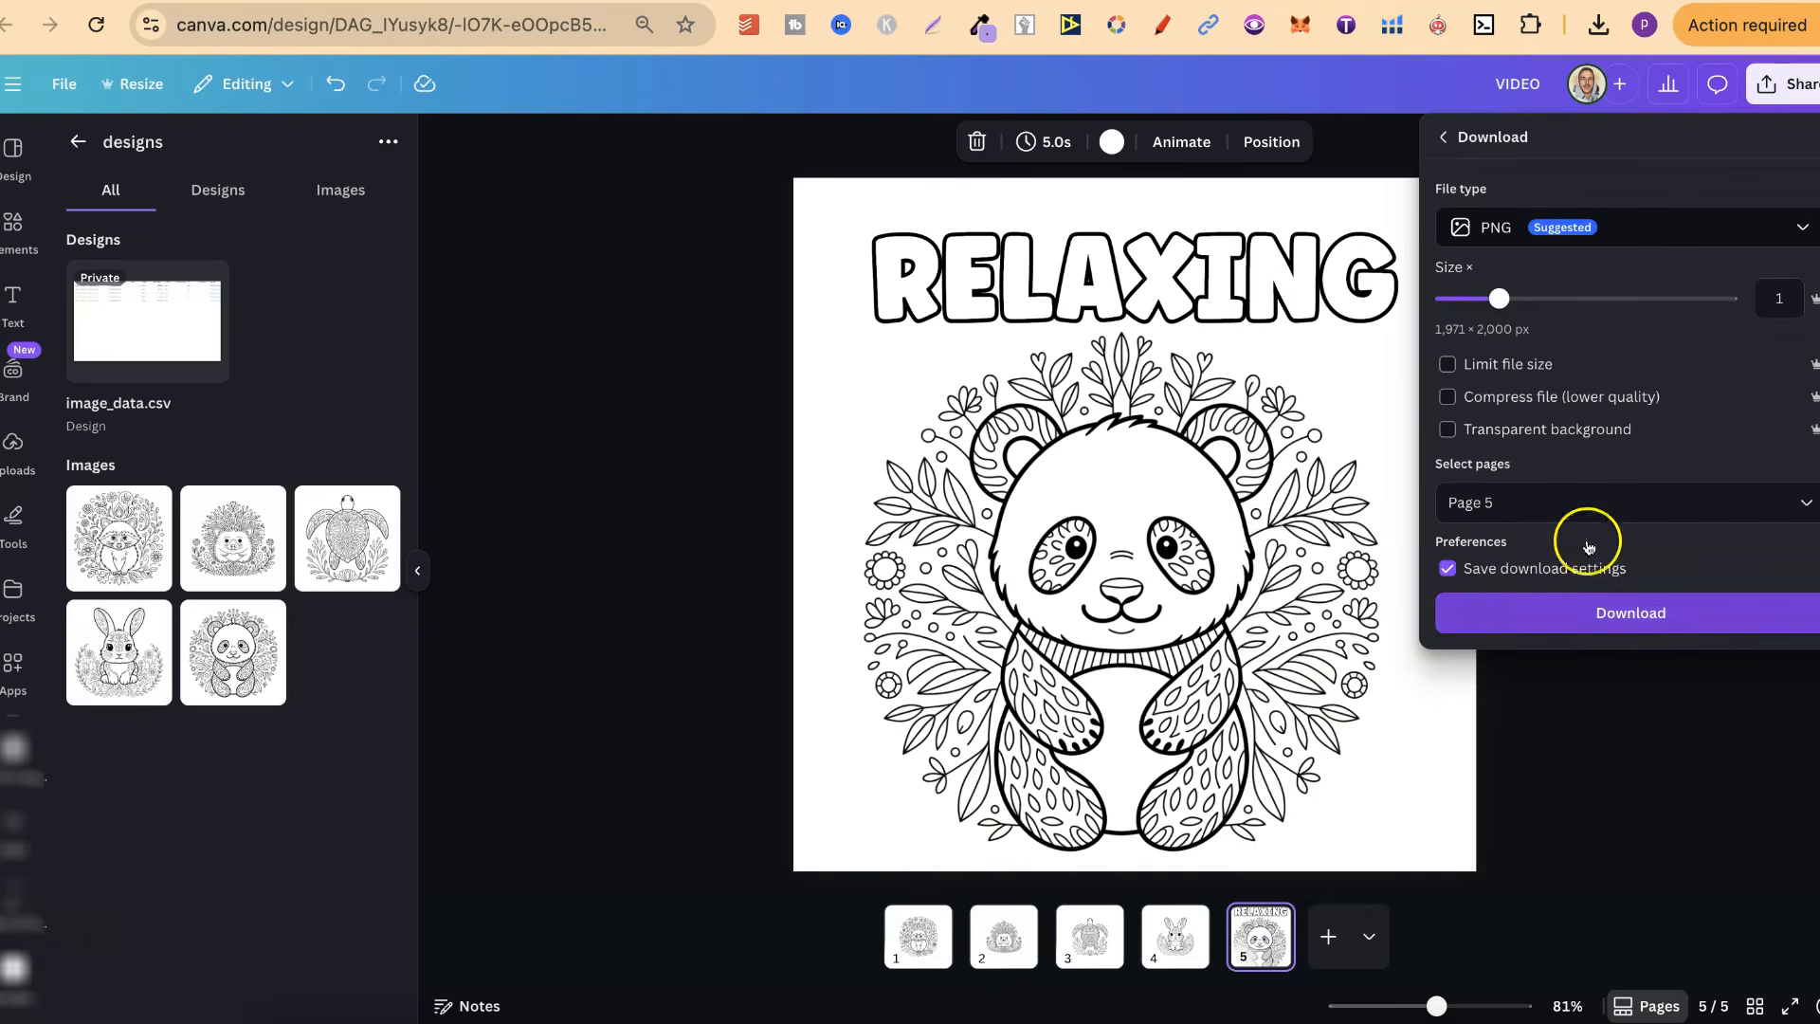
pyautogui.moveTo(1501, 287); pyautogui.dragTo(1603, 298)
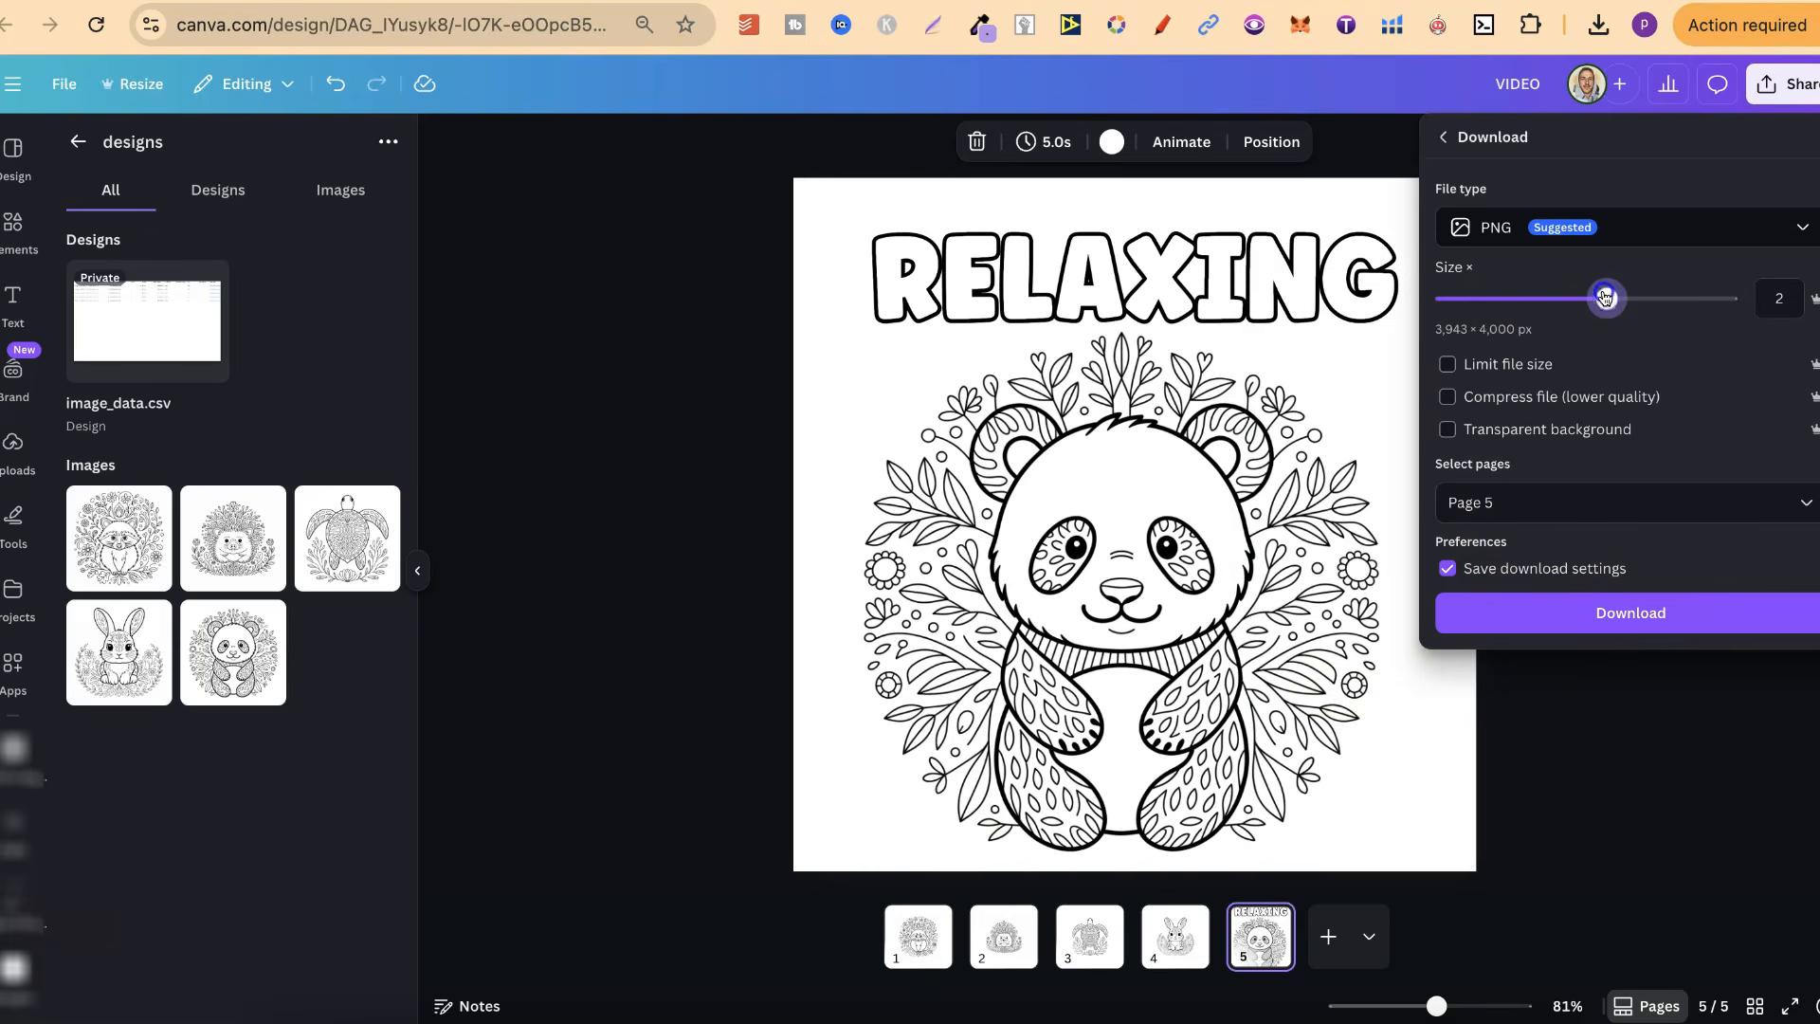
pyautogui.click(1504, 223)
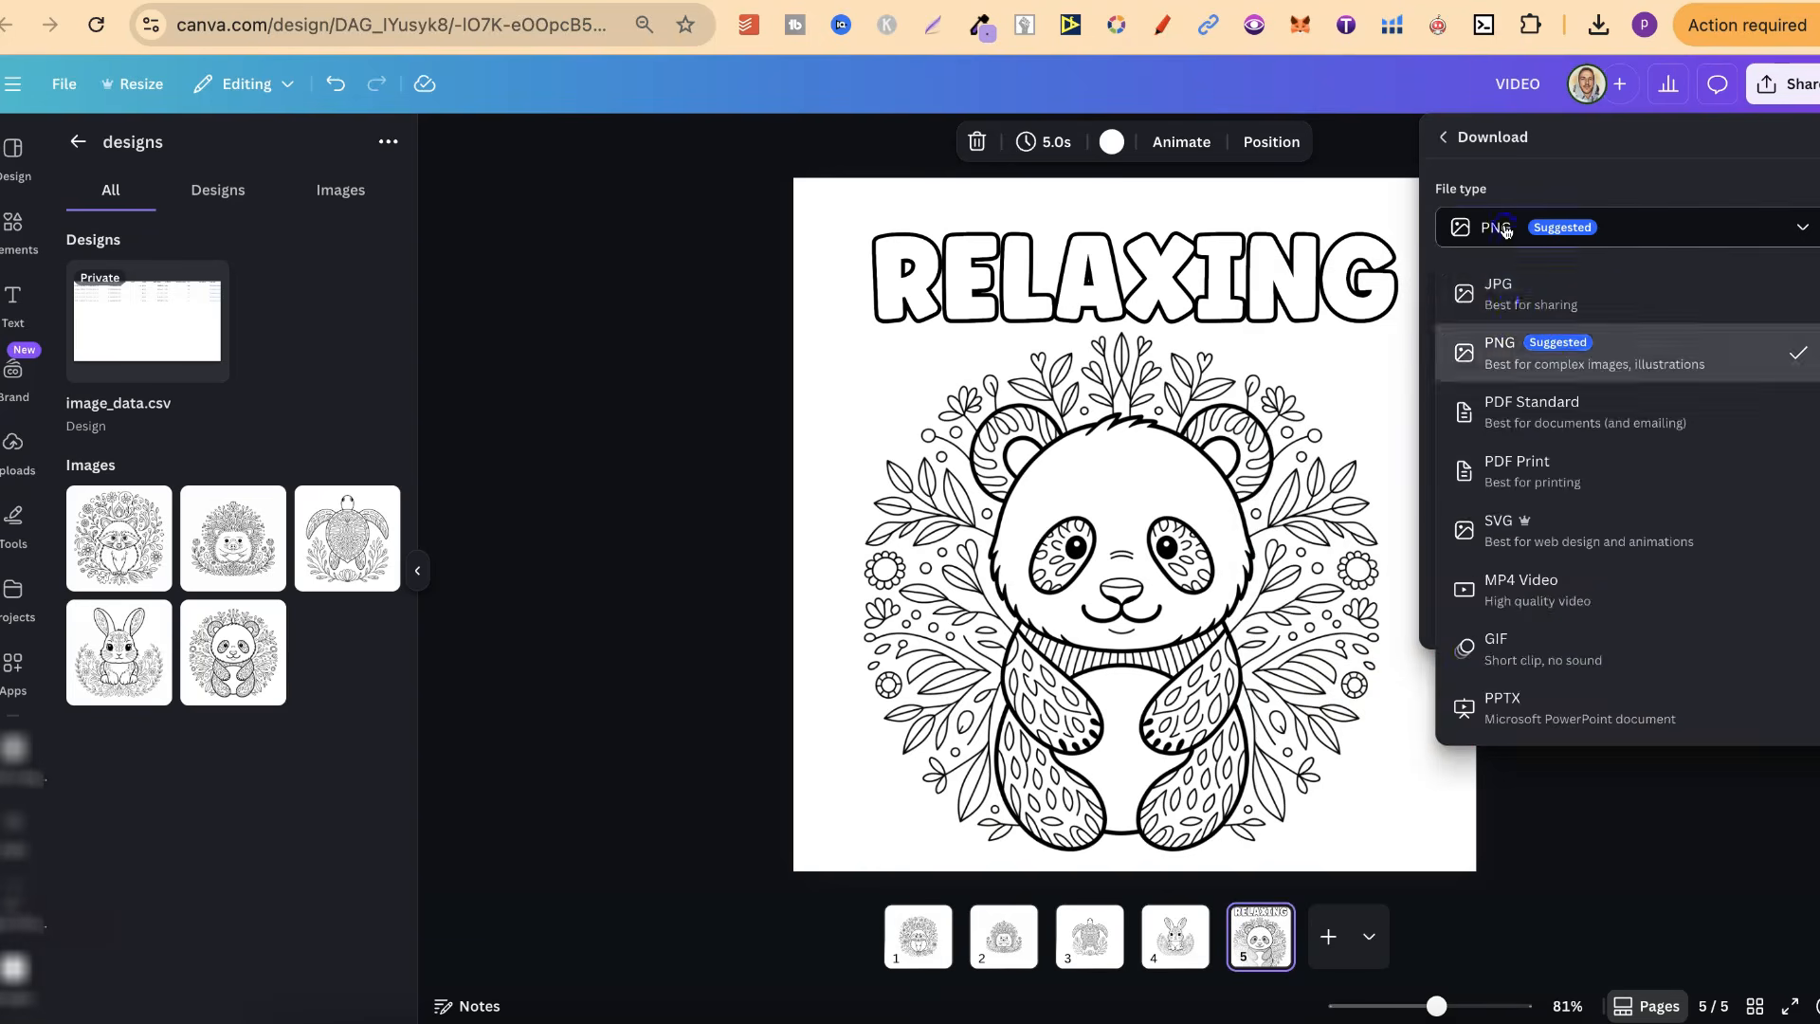
pyautogui.click(1505, 295)
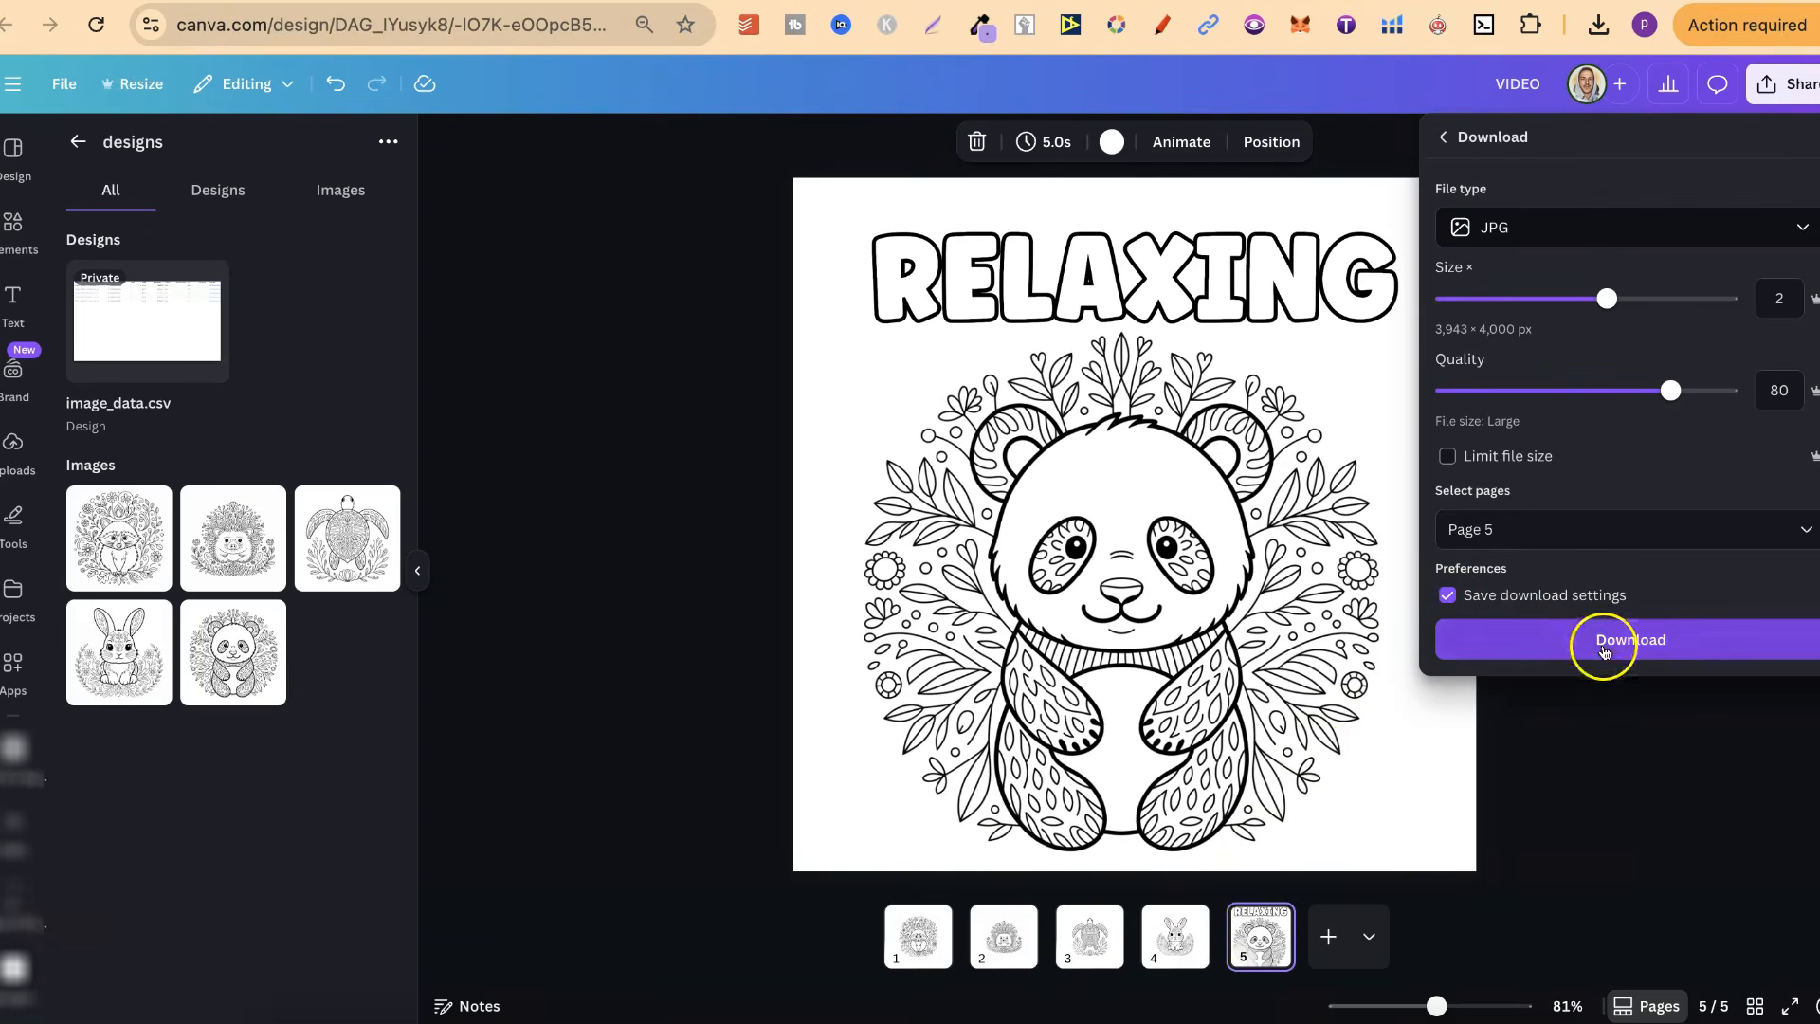
pyautogui.click(1602, 644)
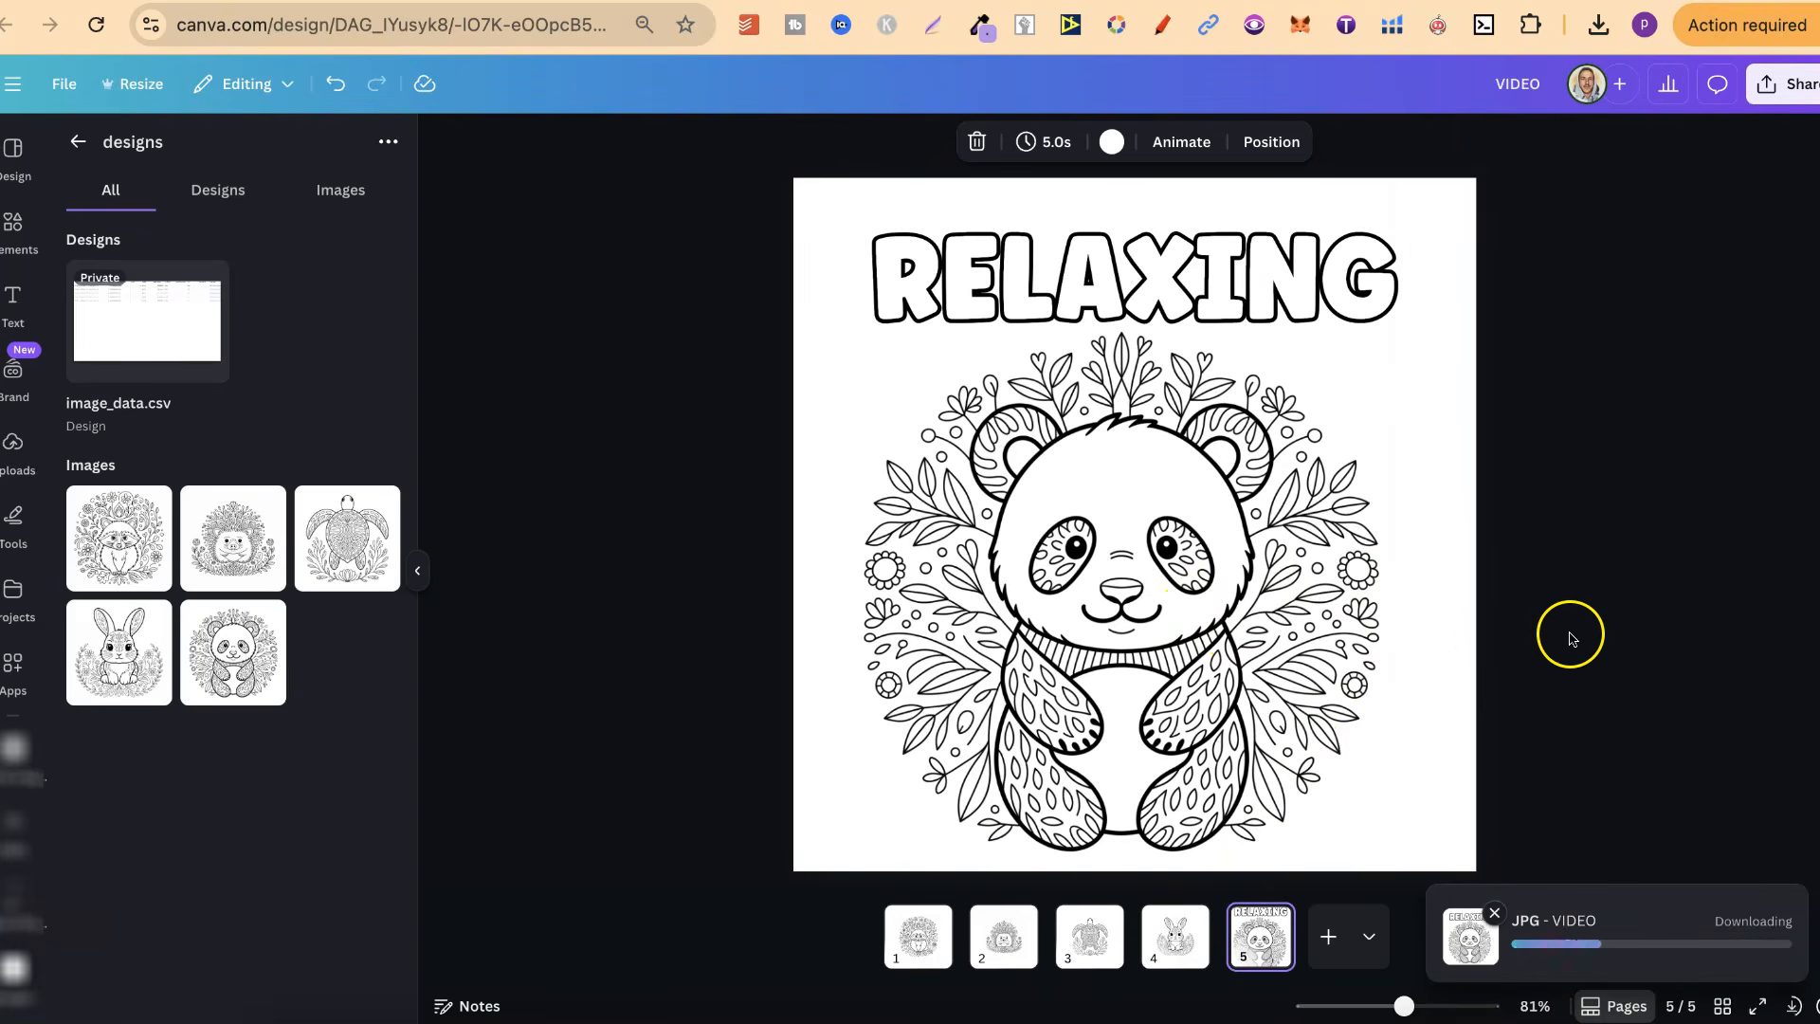
# Download only page 2, the hedgehog page, as a JPG at size multiplier 2
pyautogui.click(1004, 936)
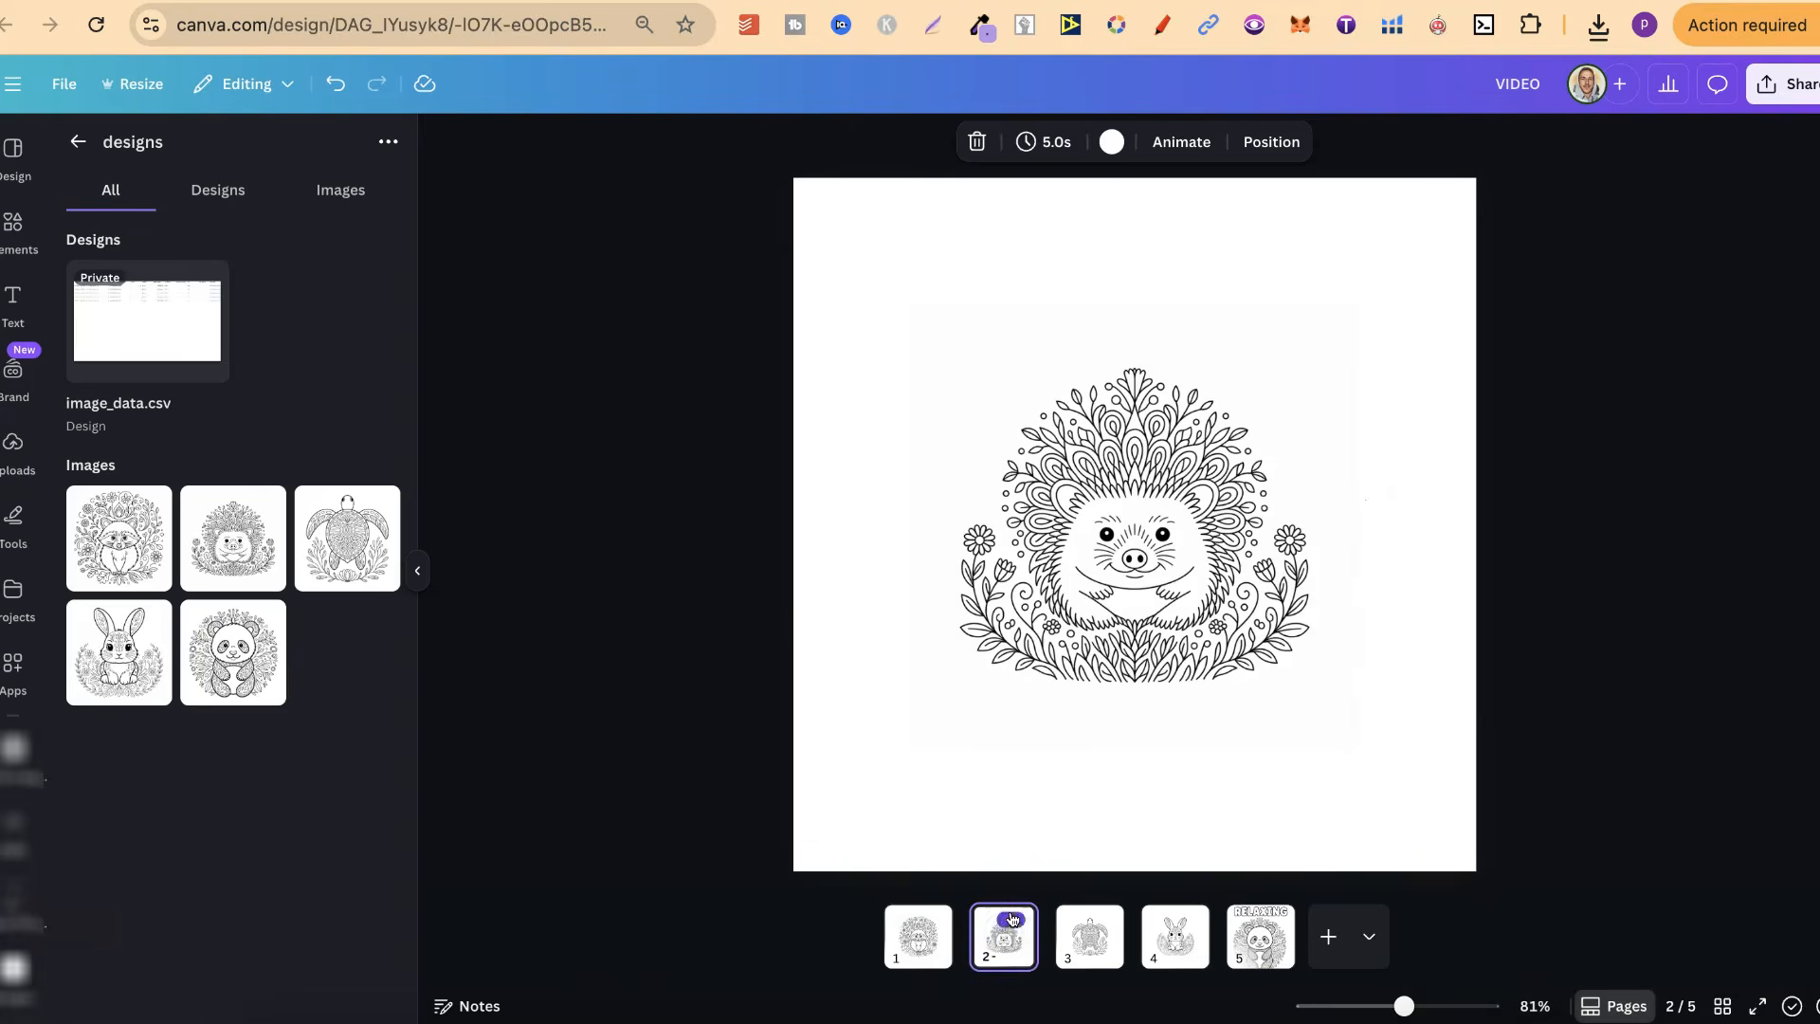
pyautogui.click(1011, 919)
pyautogui.click(1208, 696)
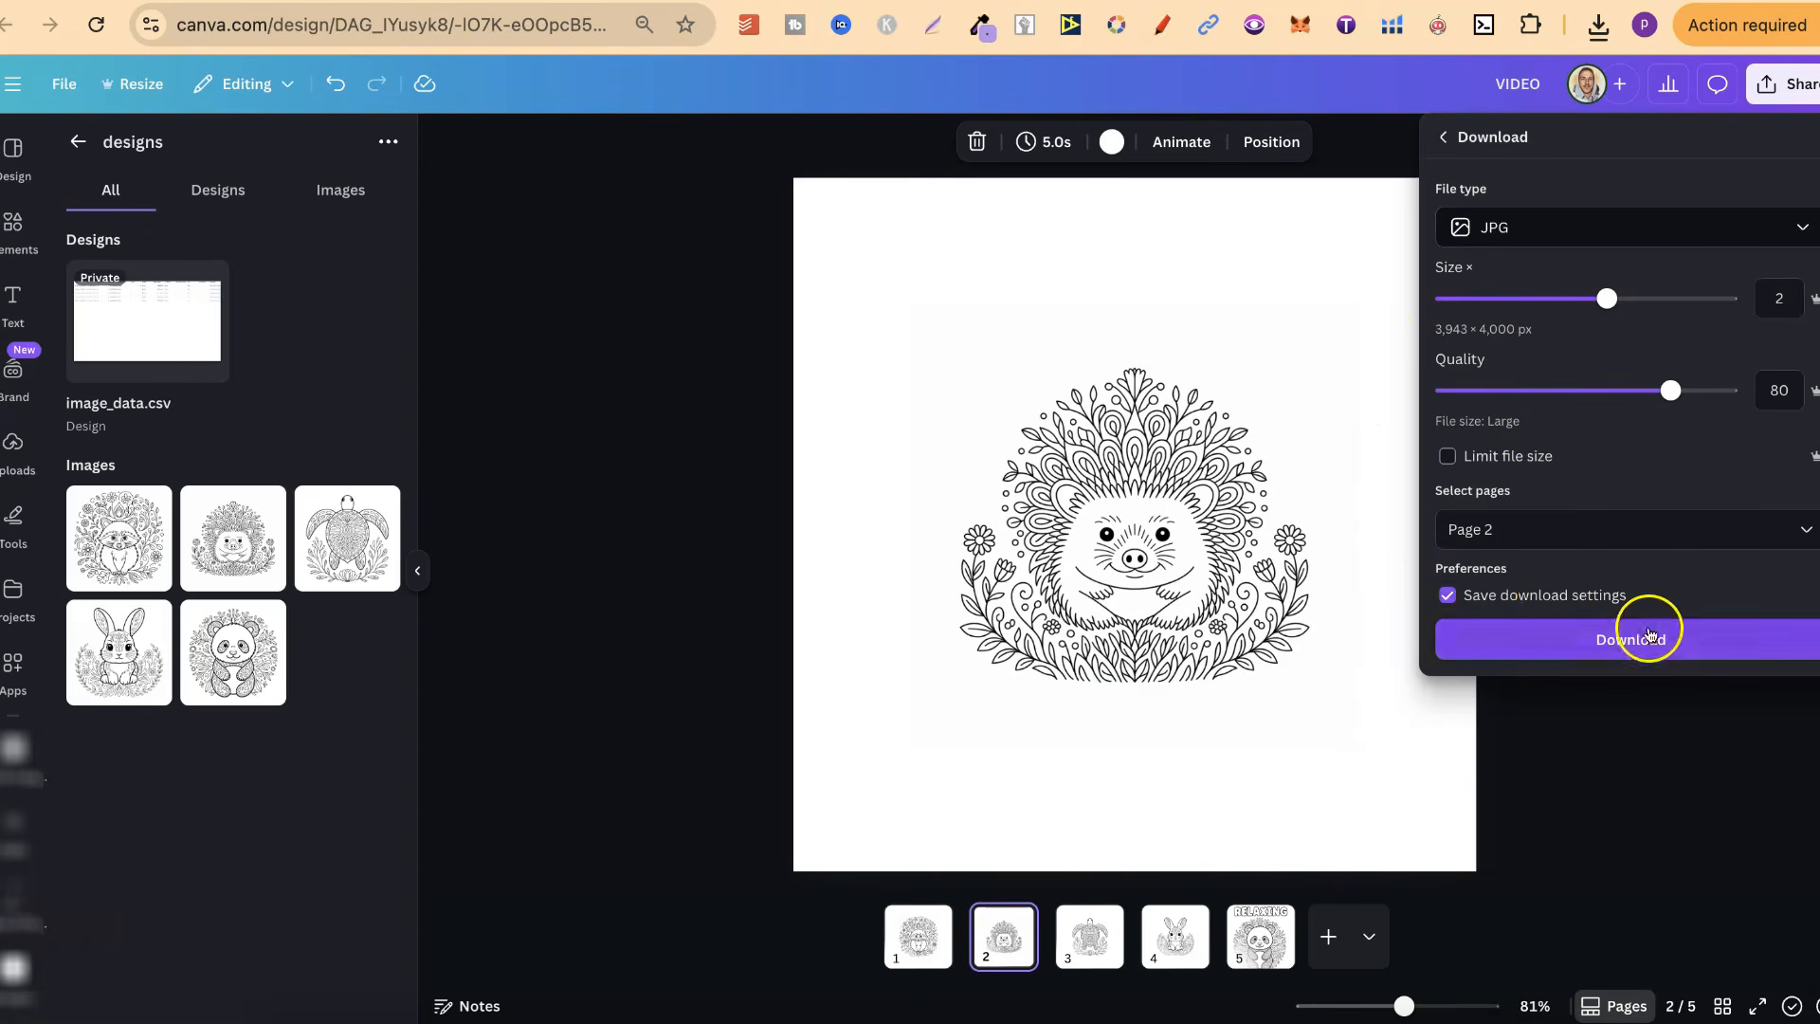
pyautogui.click(1649, 635)
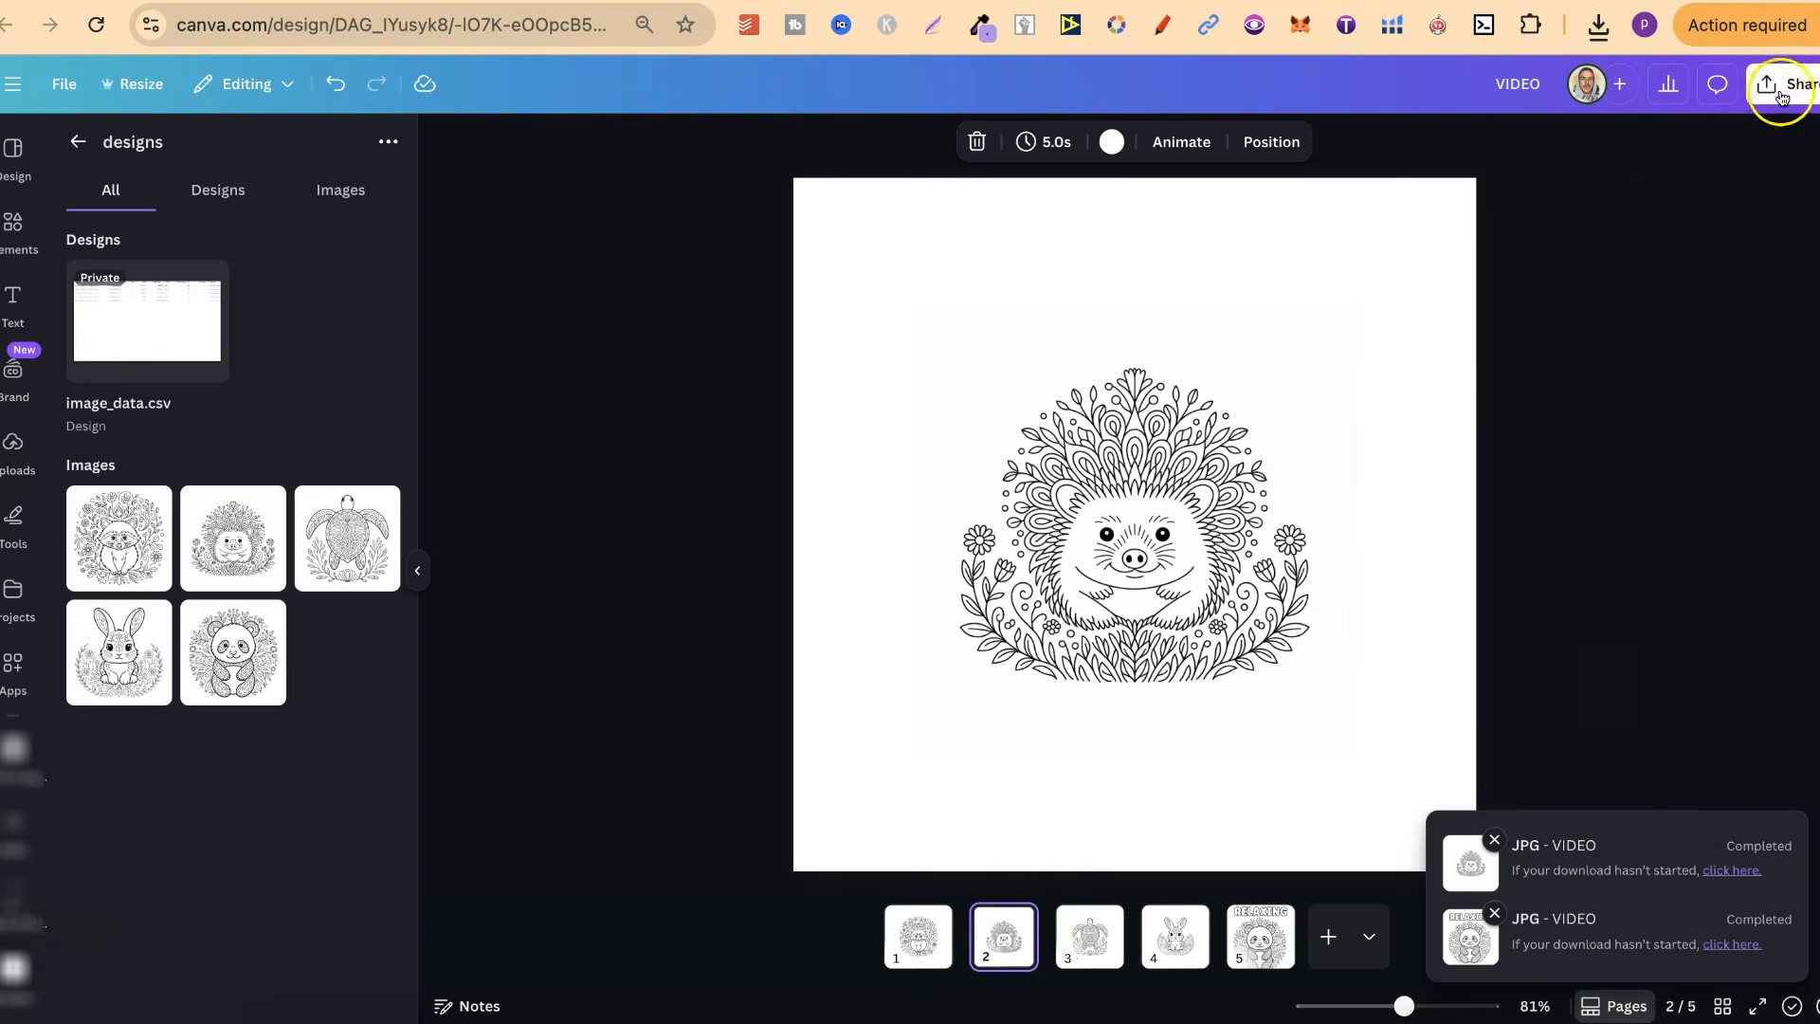
pyautogui.click(1785, 83)
pyautogui.click(1478, 519)
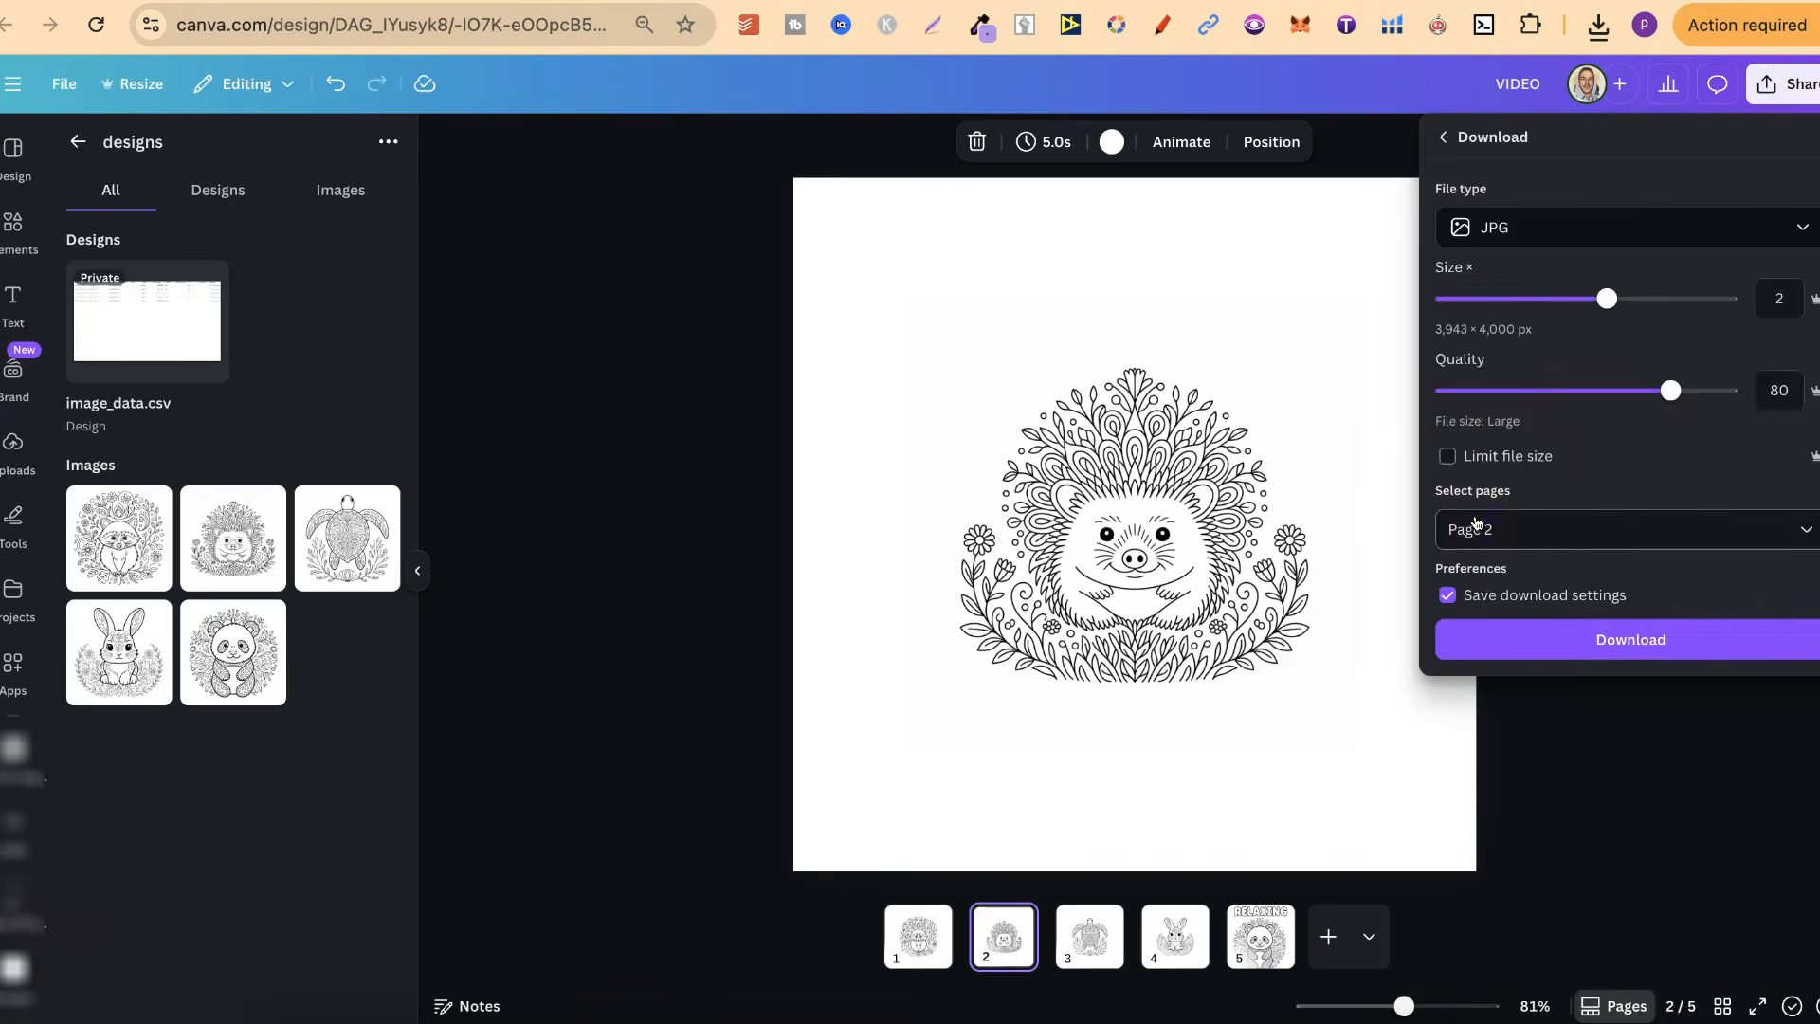
pyautogui.click(1620, 747)
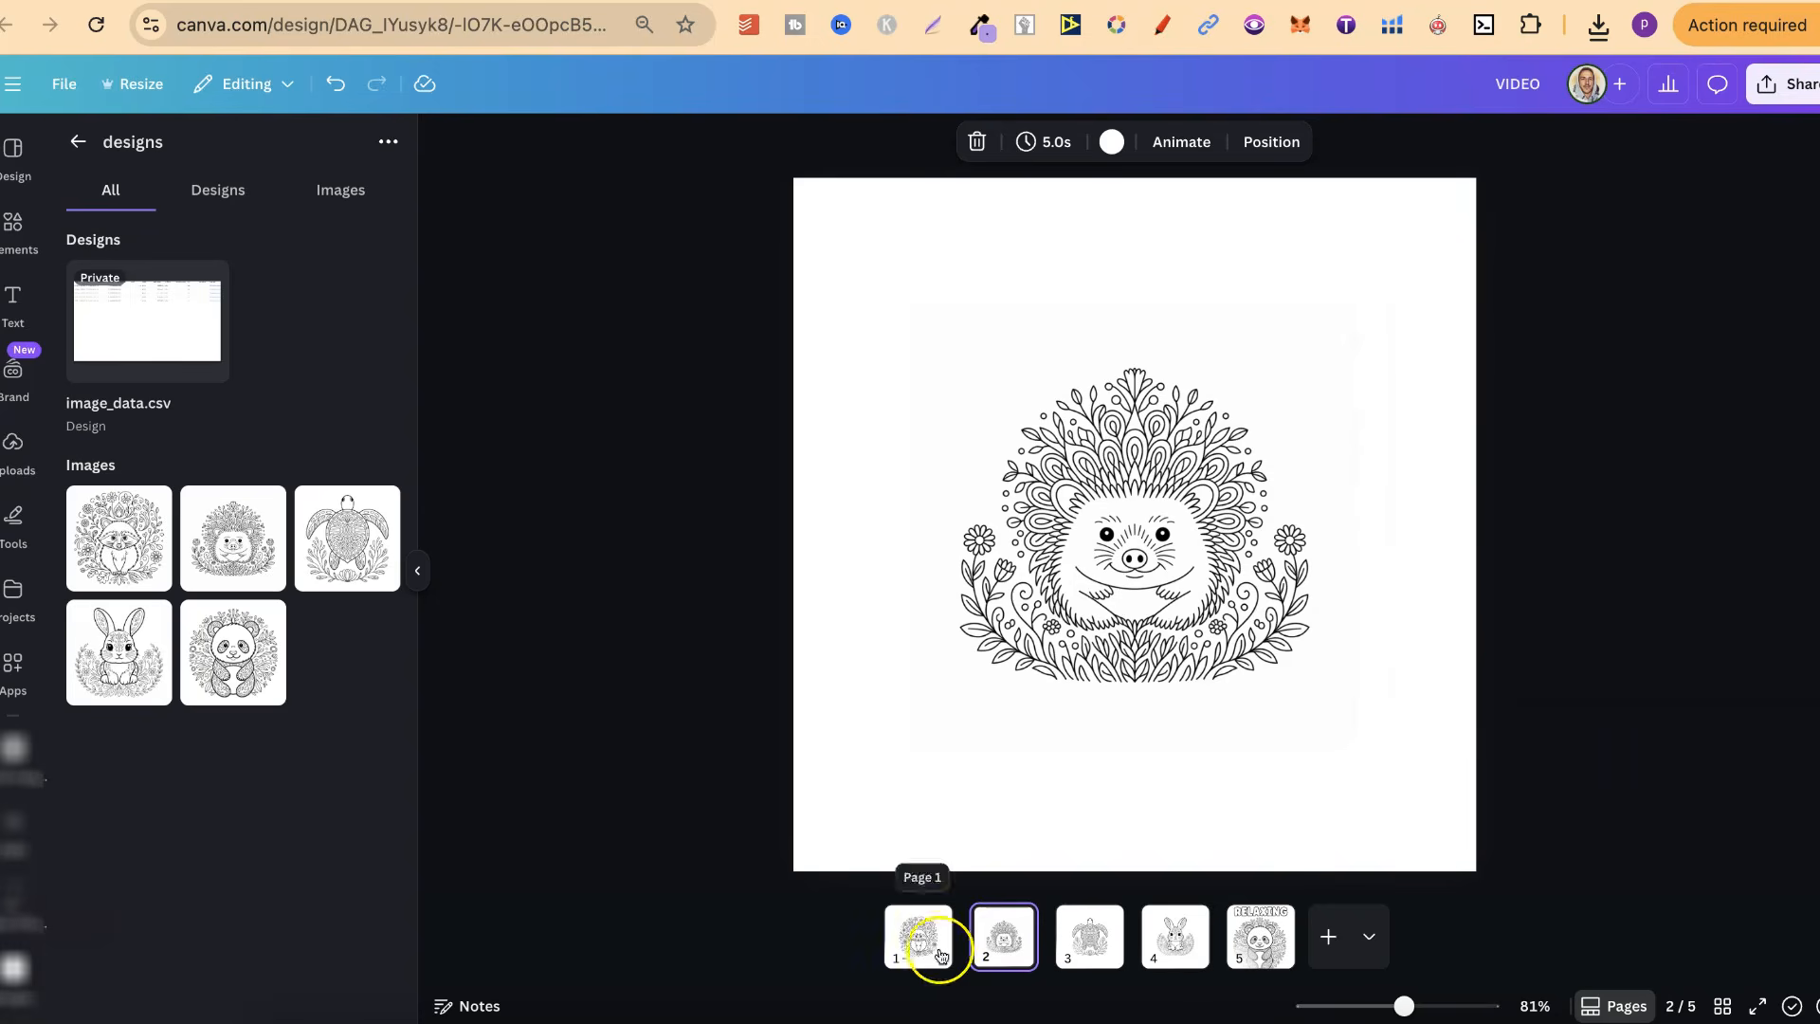
pyautogui.click(1594, 827)
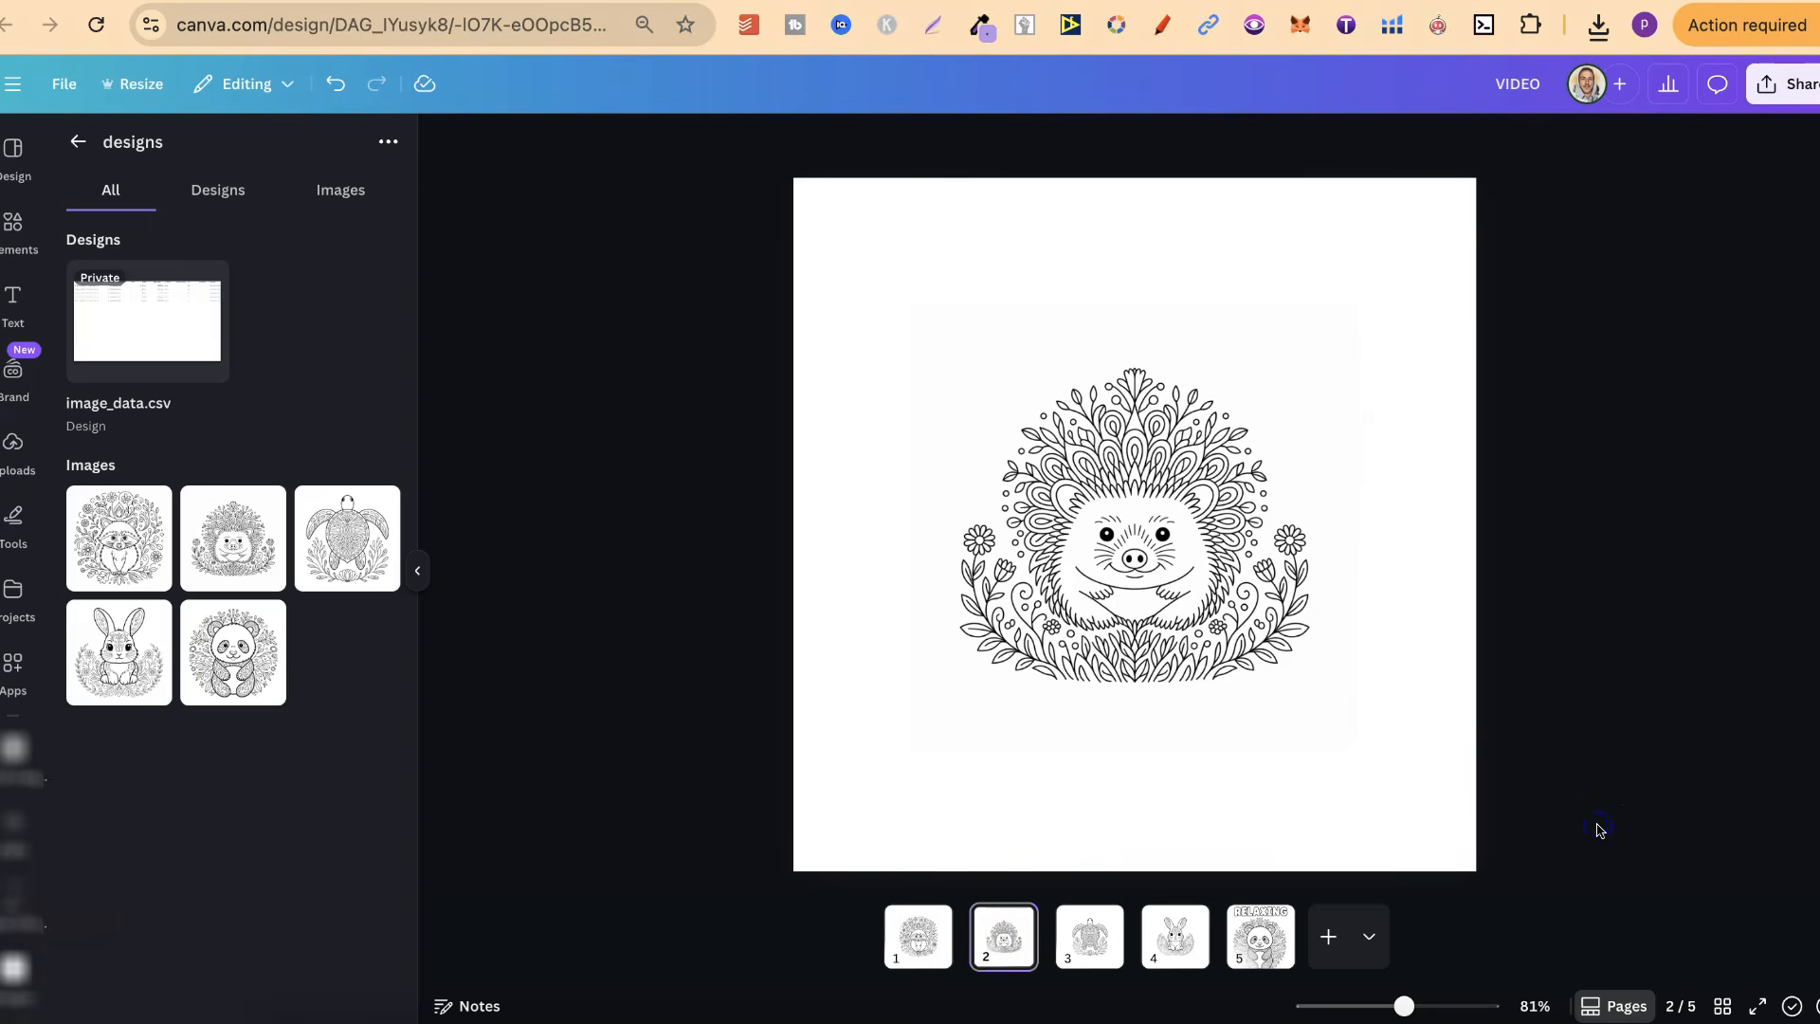
# Change the font of the RELAXING title on page 5 to Alexia Bright Sans Regular
pyautogui.click(1268, 936)
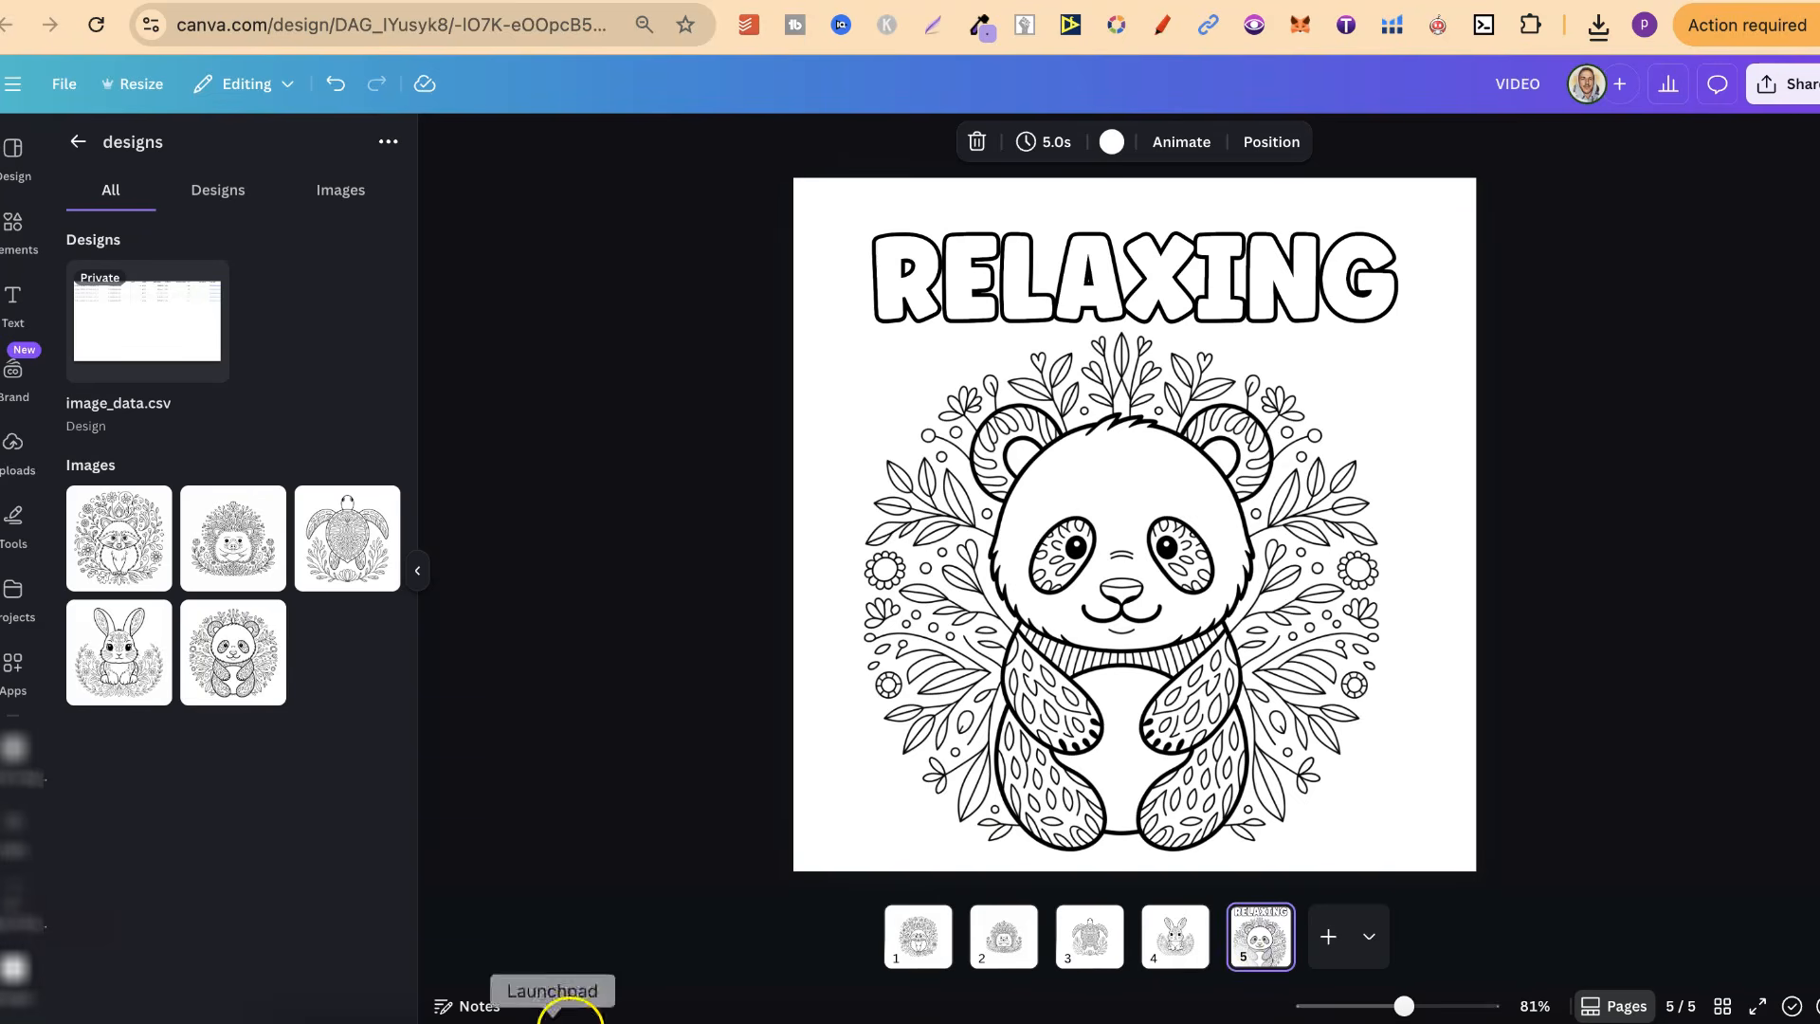
pyautogui.click(1253, 270)
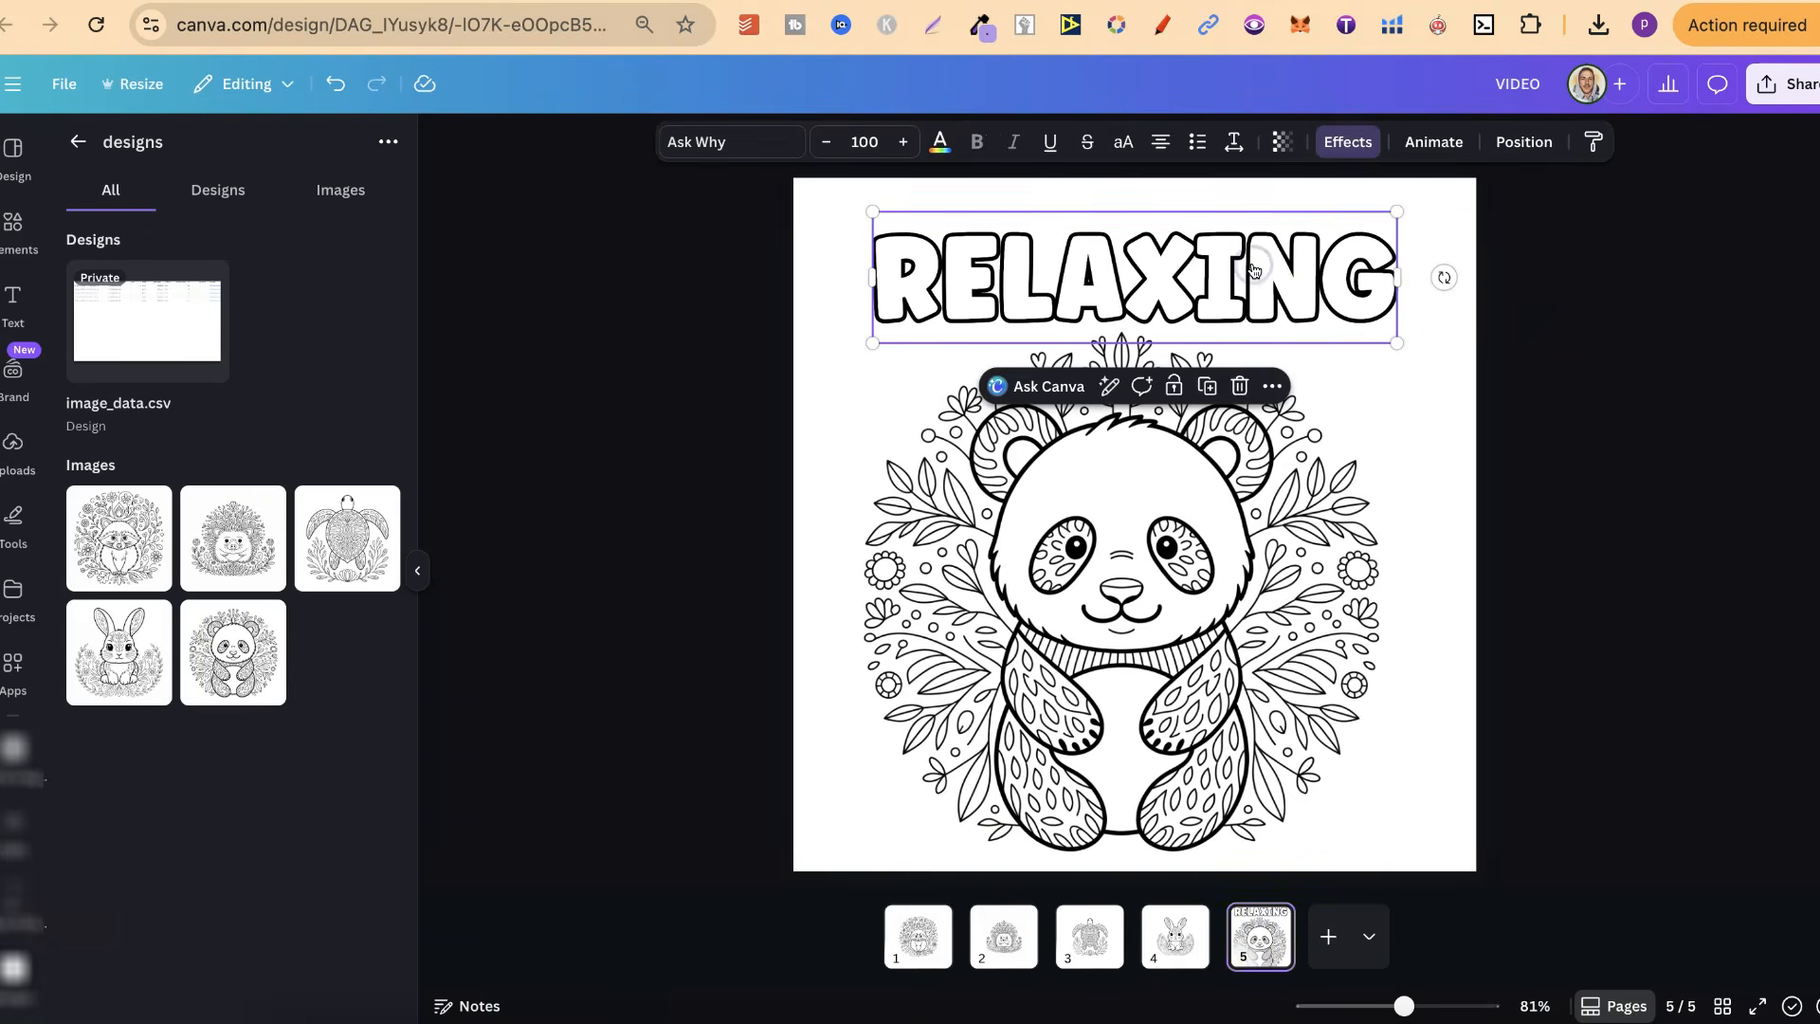
pyautogui.click(709, 149)
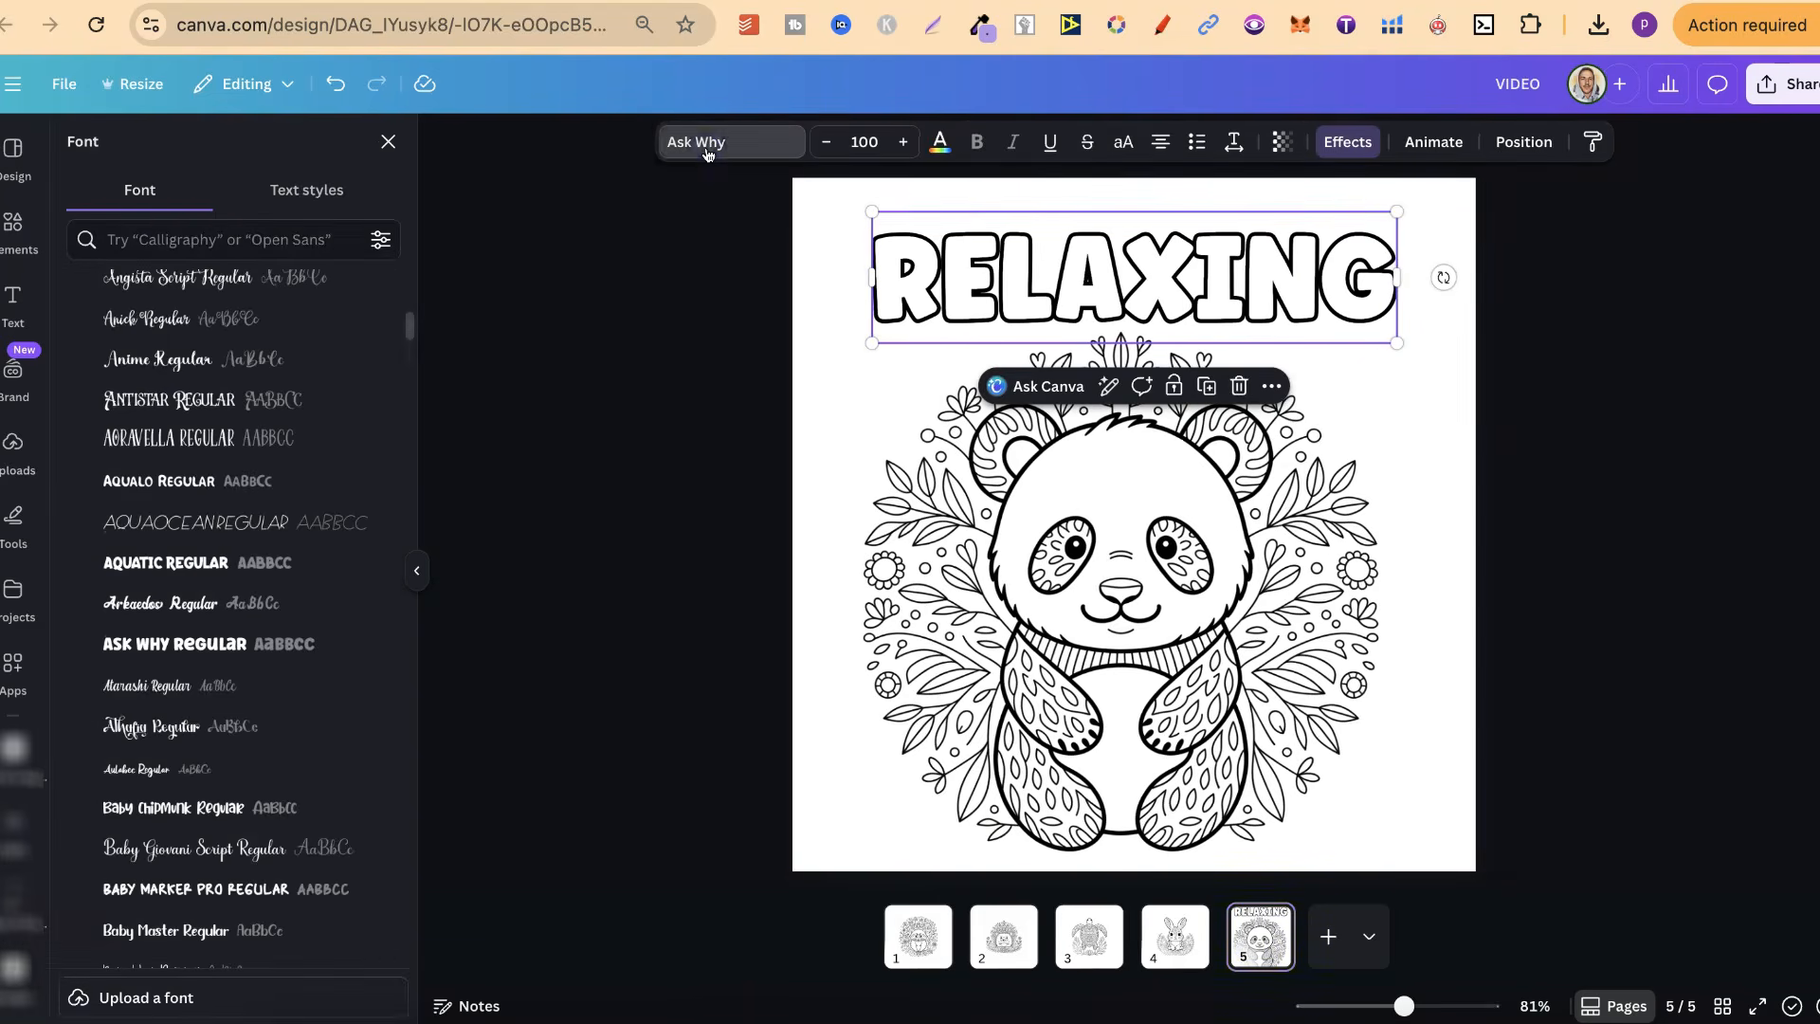
pyautogui.scroll(2, 285, 440)
pyautogui.scroll(3, 284, 447)
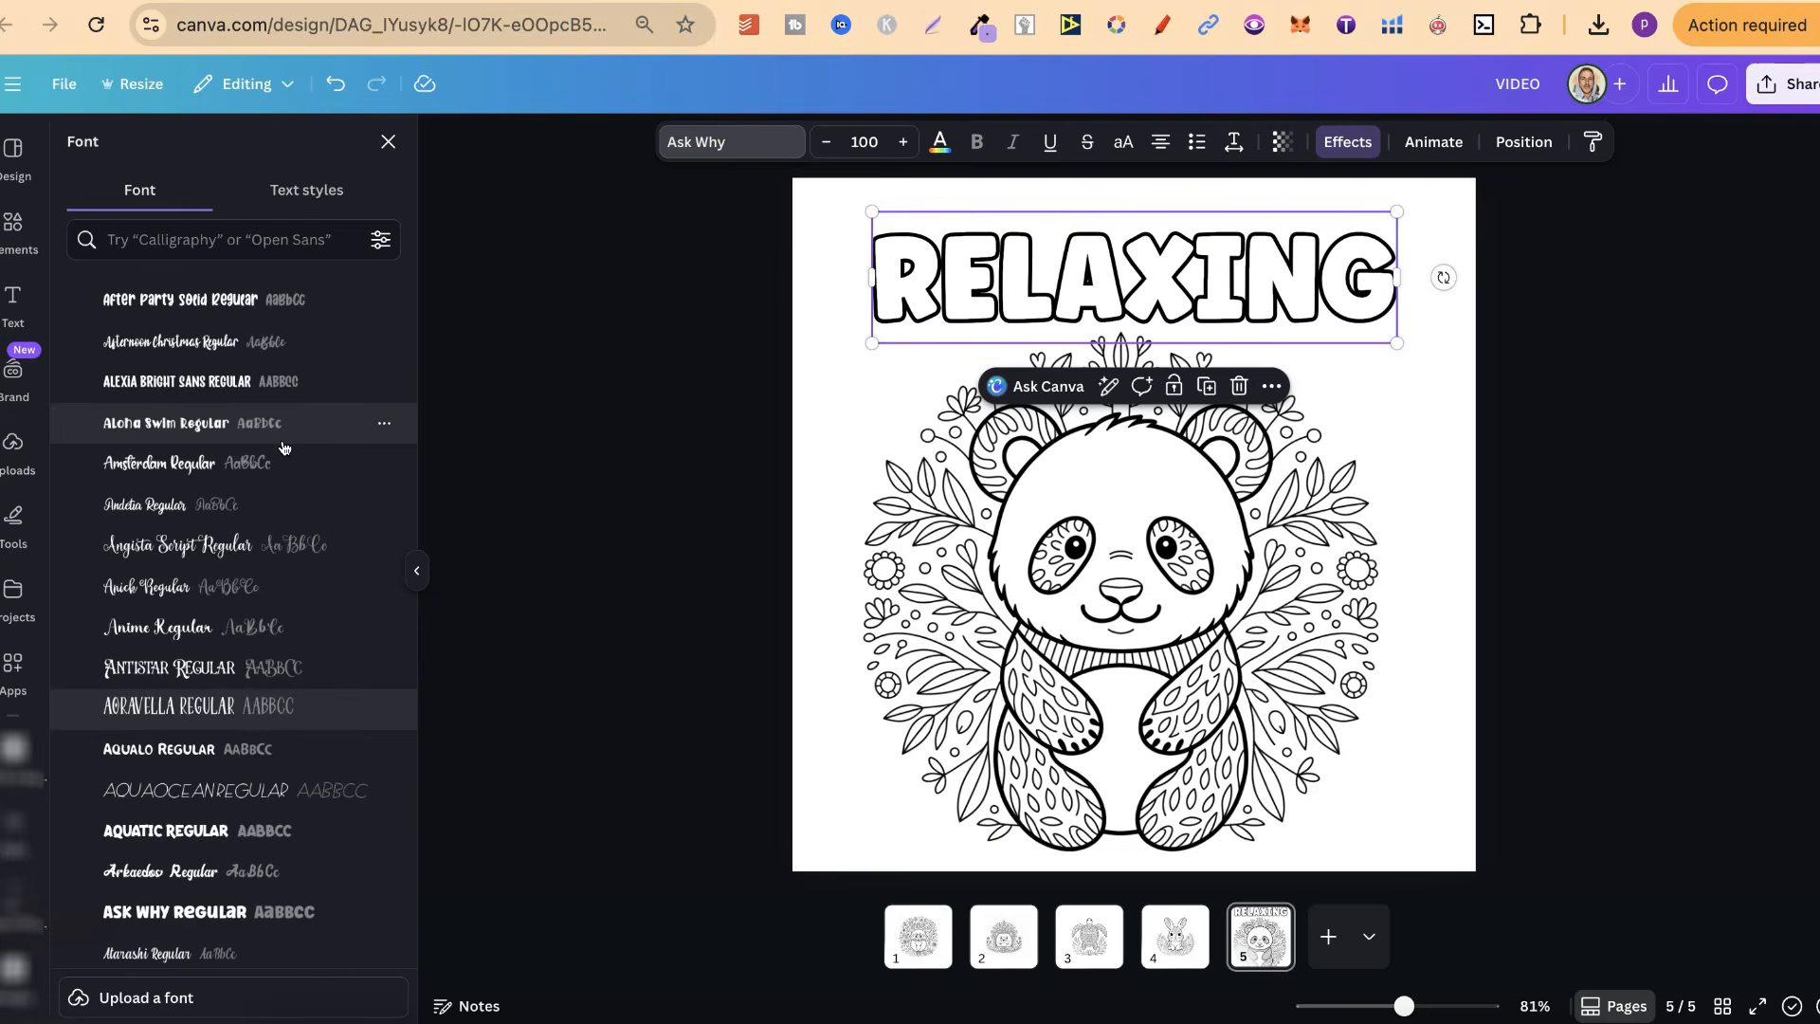
pyautogui.scroll(3, 283, 447)
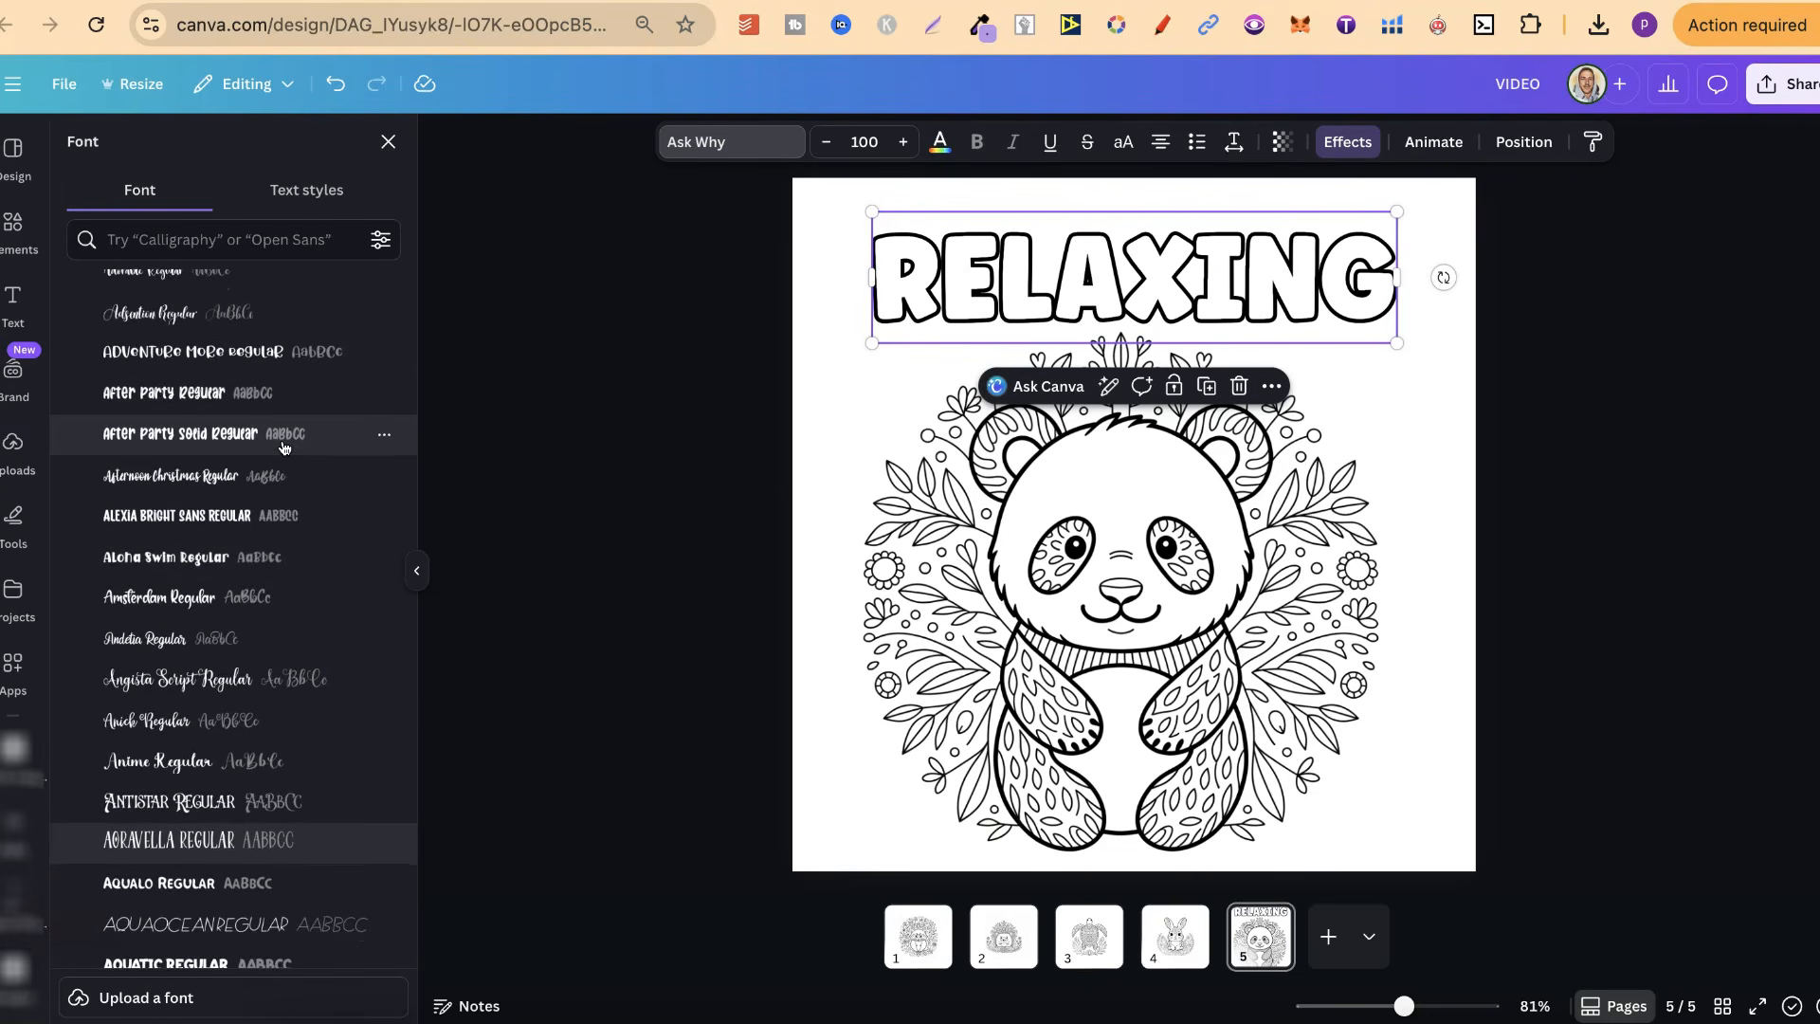
pyautogui.scroll(-3, 283, 447)
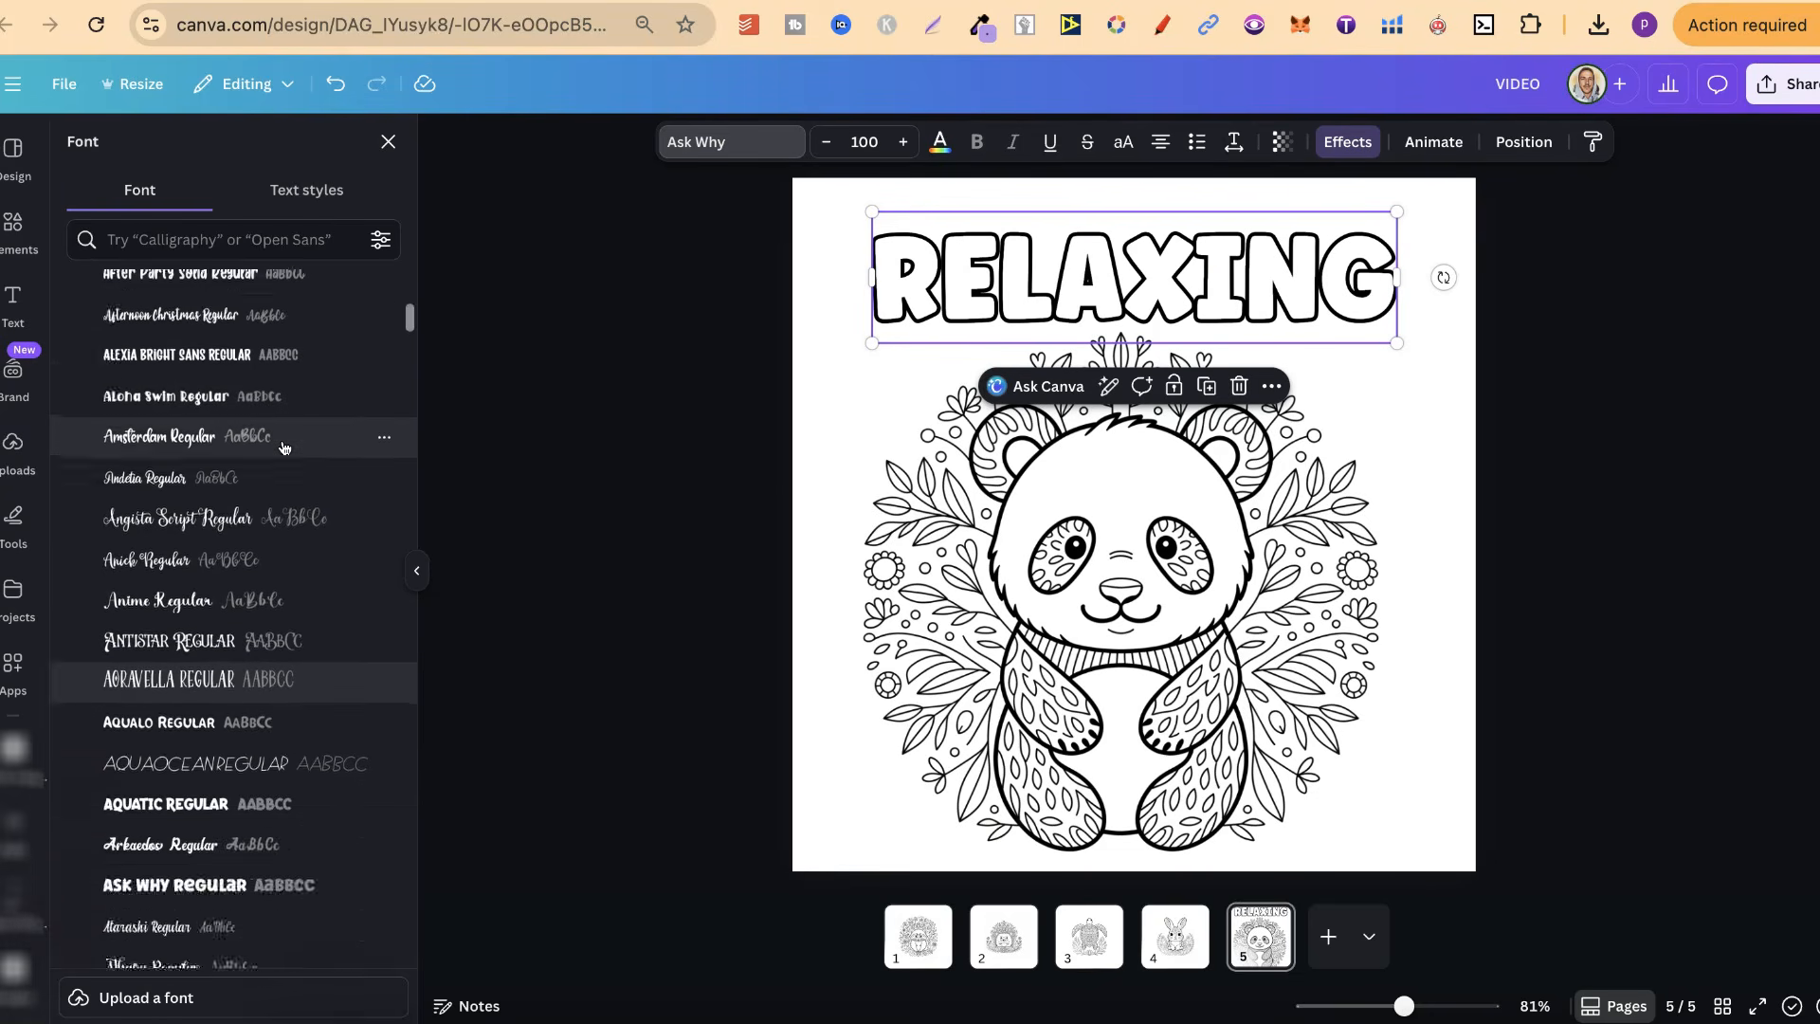
pyautogui.click(175, 369)
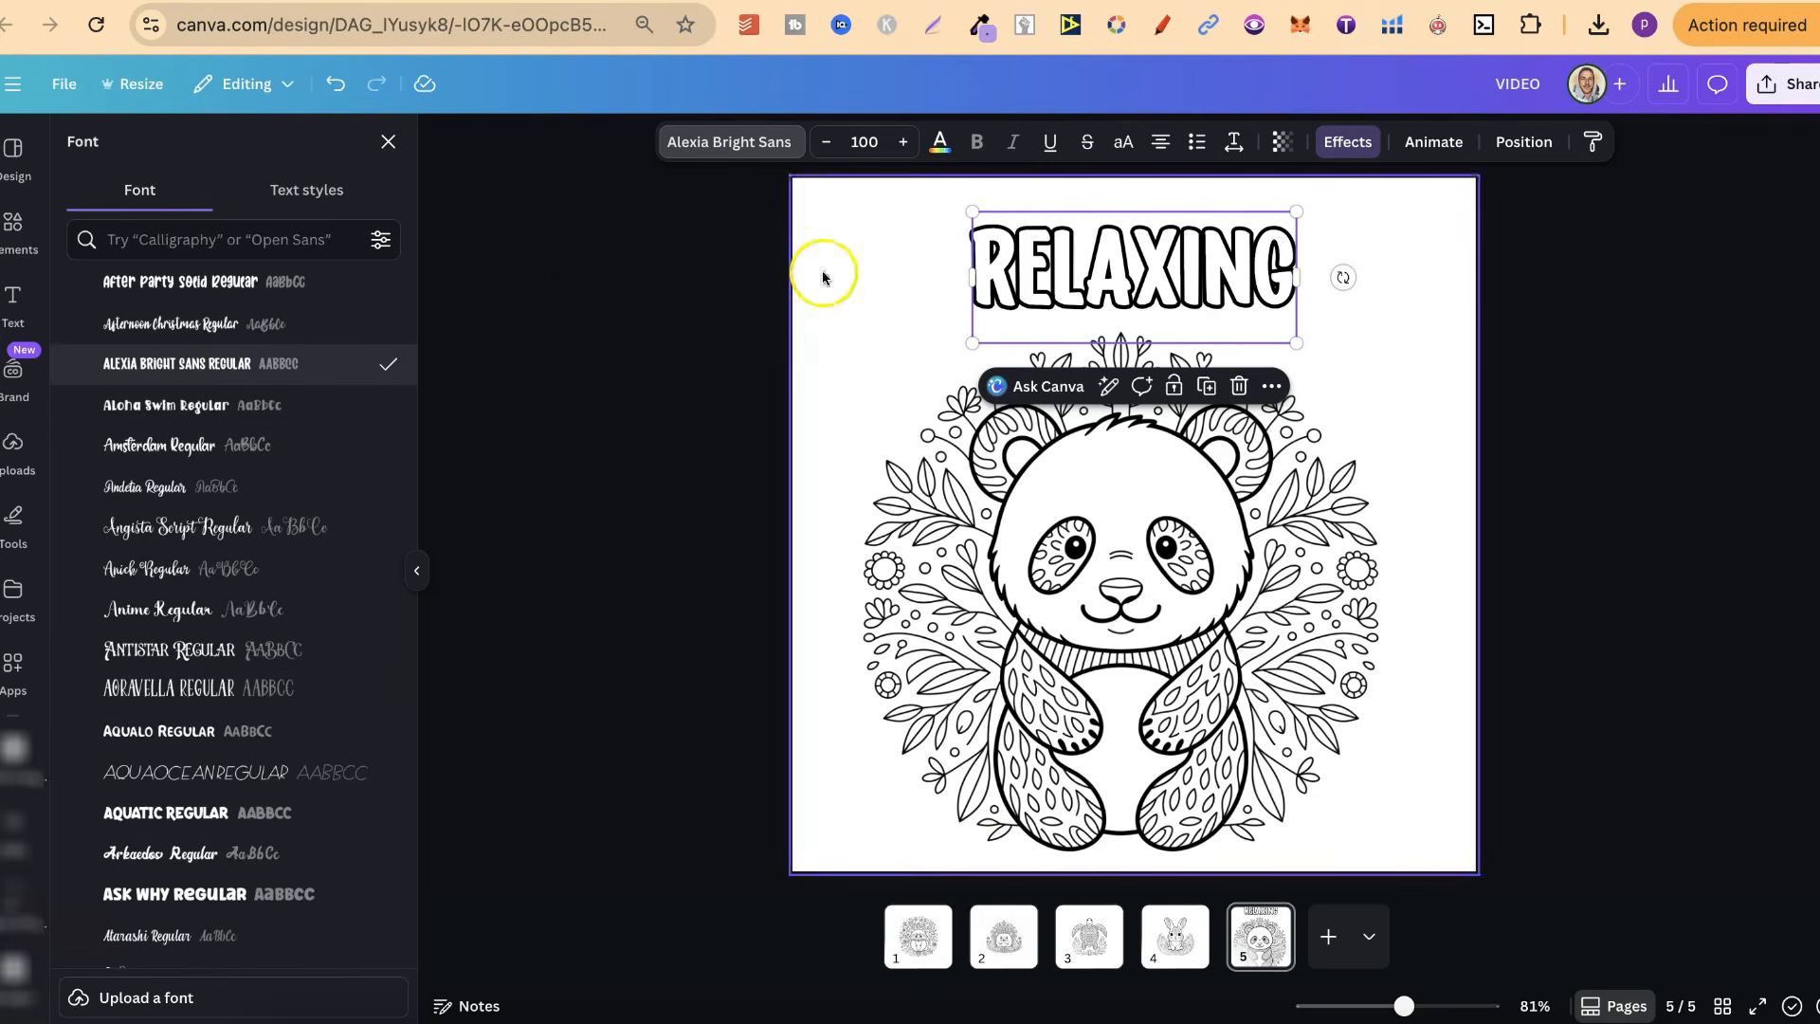
# Enlarge the RELAXING title to about font size 148 and reposition it centrally above the panda
pyautogui.moveTo(973, 344); pyautogui.dragTo(900, 364)
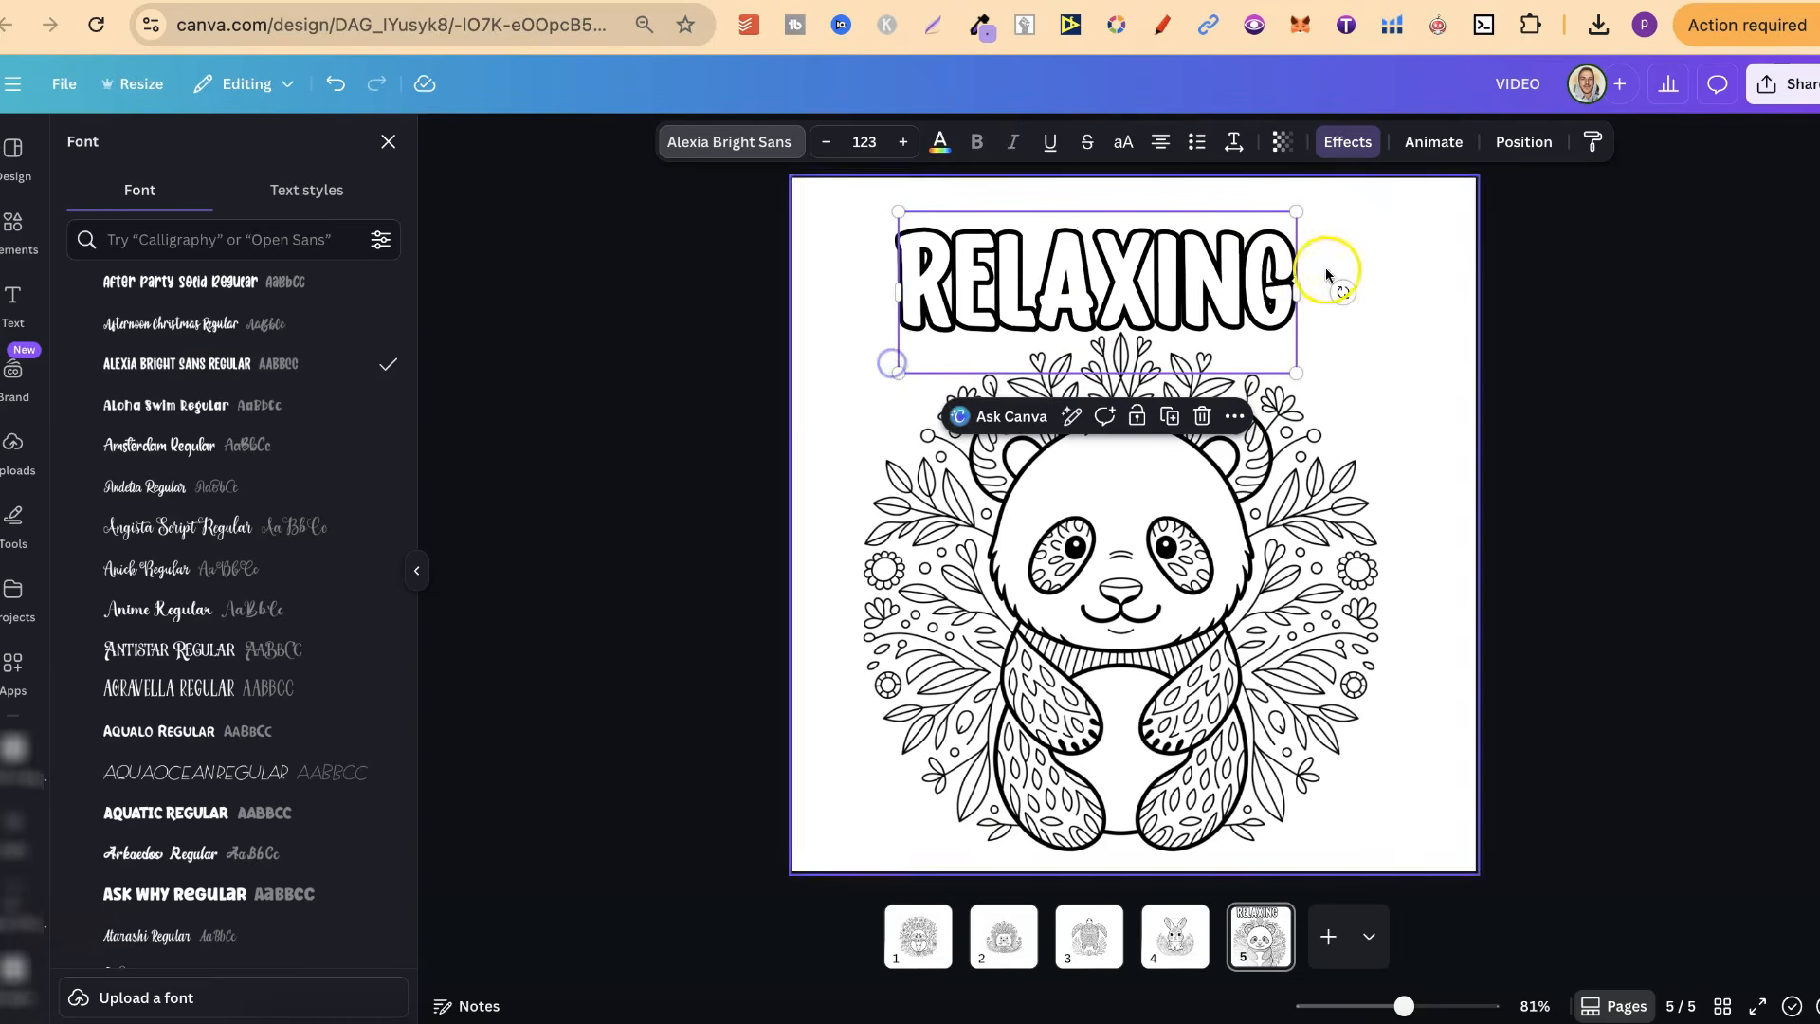
pyautogui.moveTo(1295, 366); pyautogui.dragTo(1376, 402)
pyautogui.moveTo(1270, 321); pyautogui.dragTo(1253, 295)
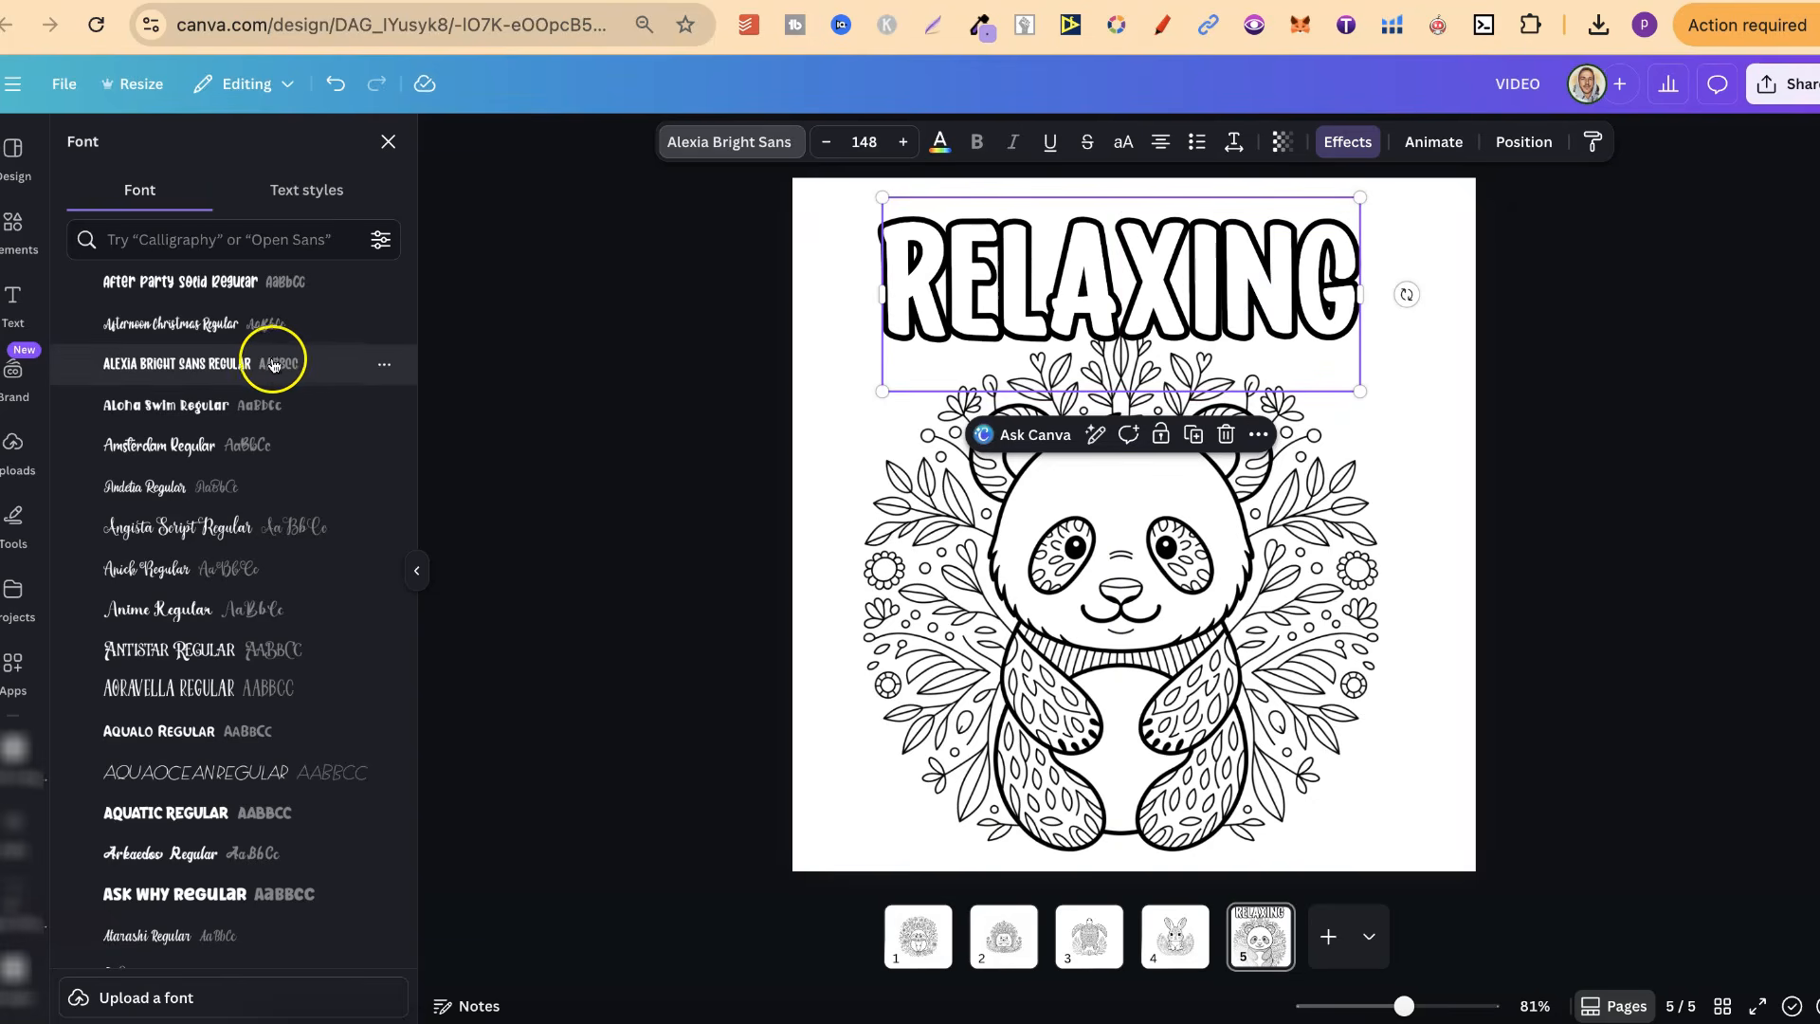
# Star the Alexia Bright Sans Regular font and check it among the starred fonts
pyautogui.click(384, 365)
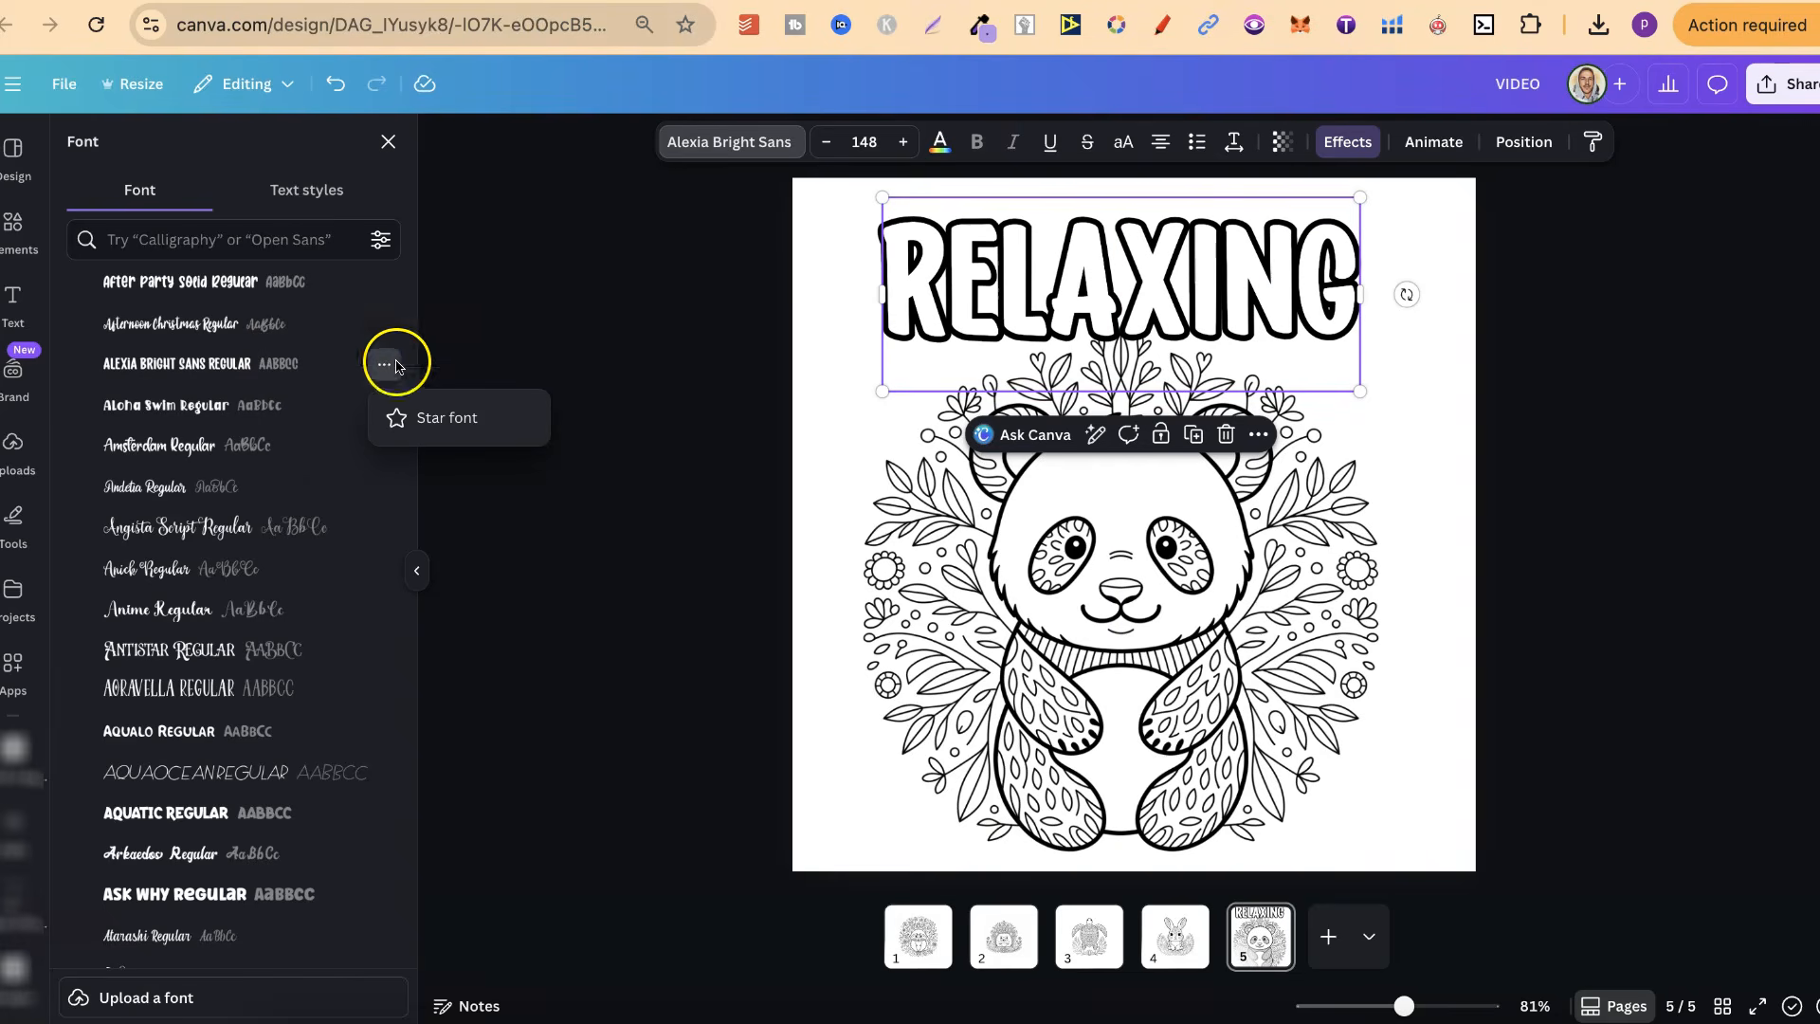
pyautogui.click(441, 417)
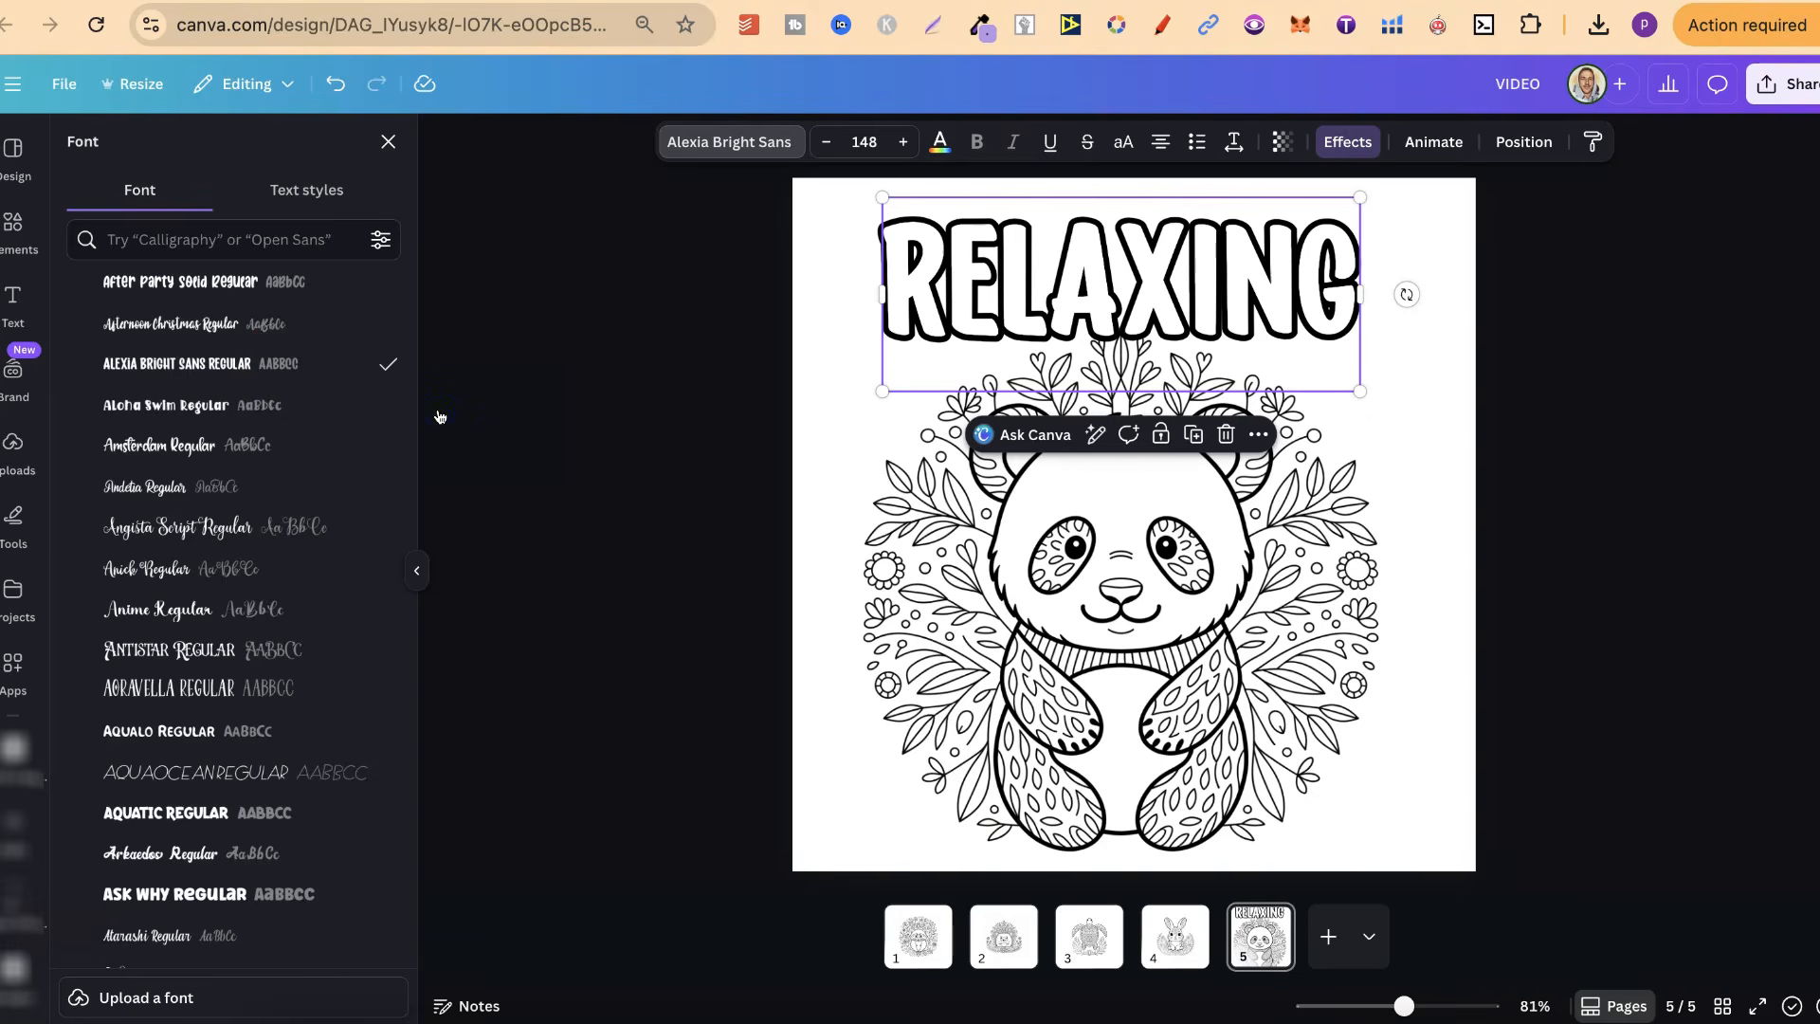
pyautogui.click(287, 369)
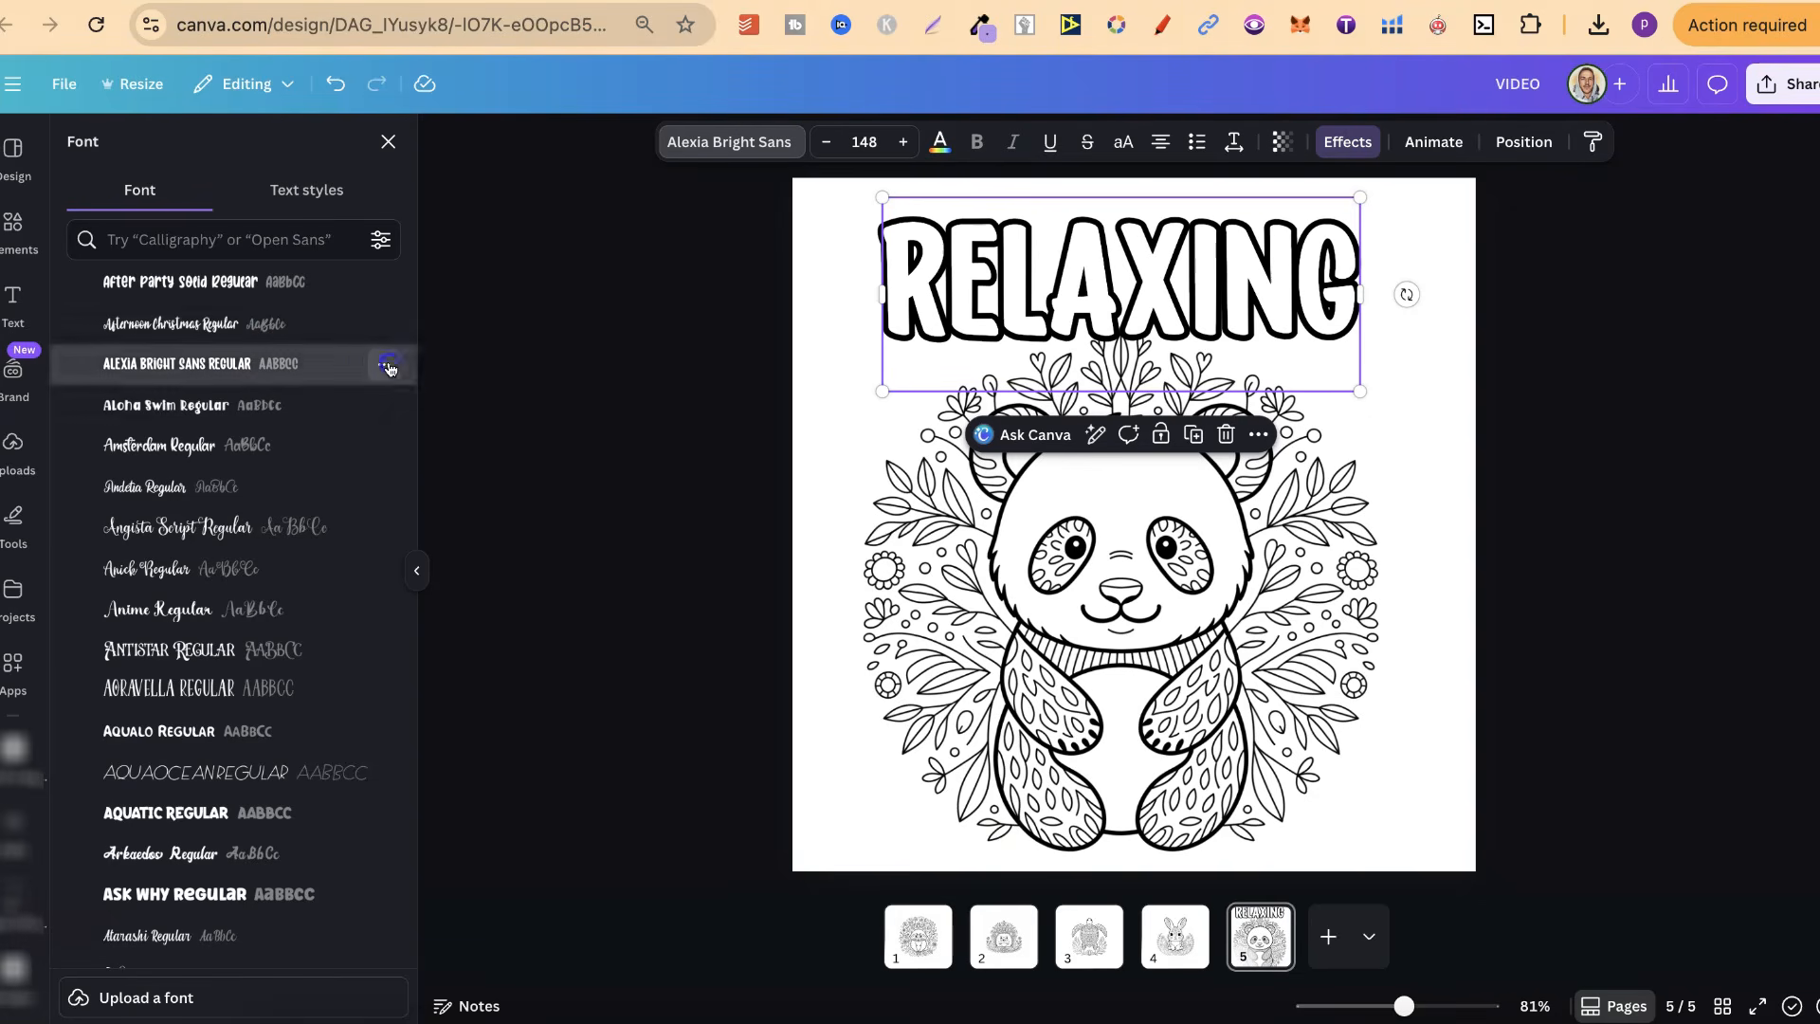
pyautogui.click(384, 364)
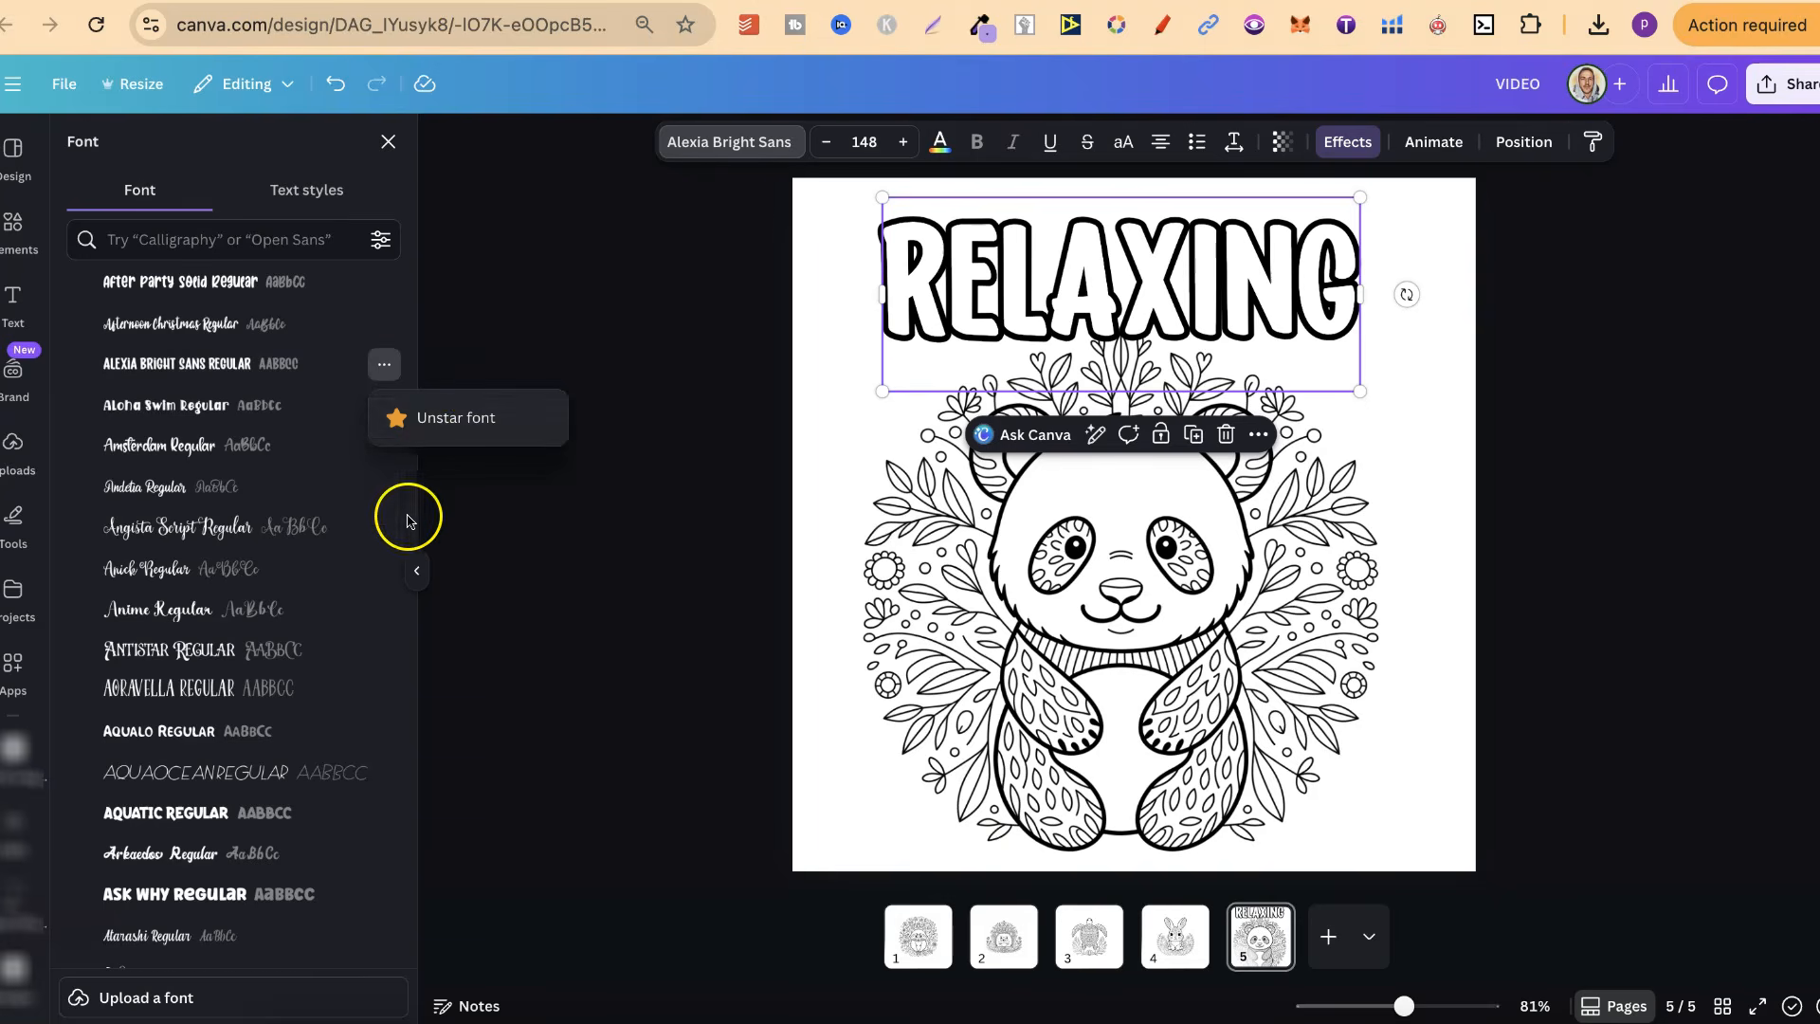
pyautogui.scroll(2, 313, 374)
pyautogui.scroll(10, 323, 382)
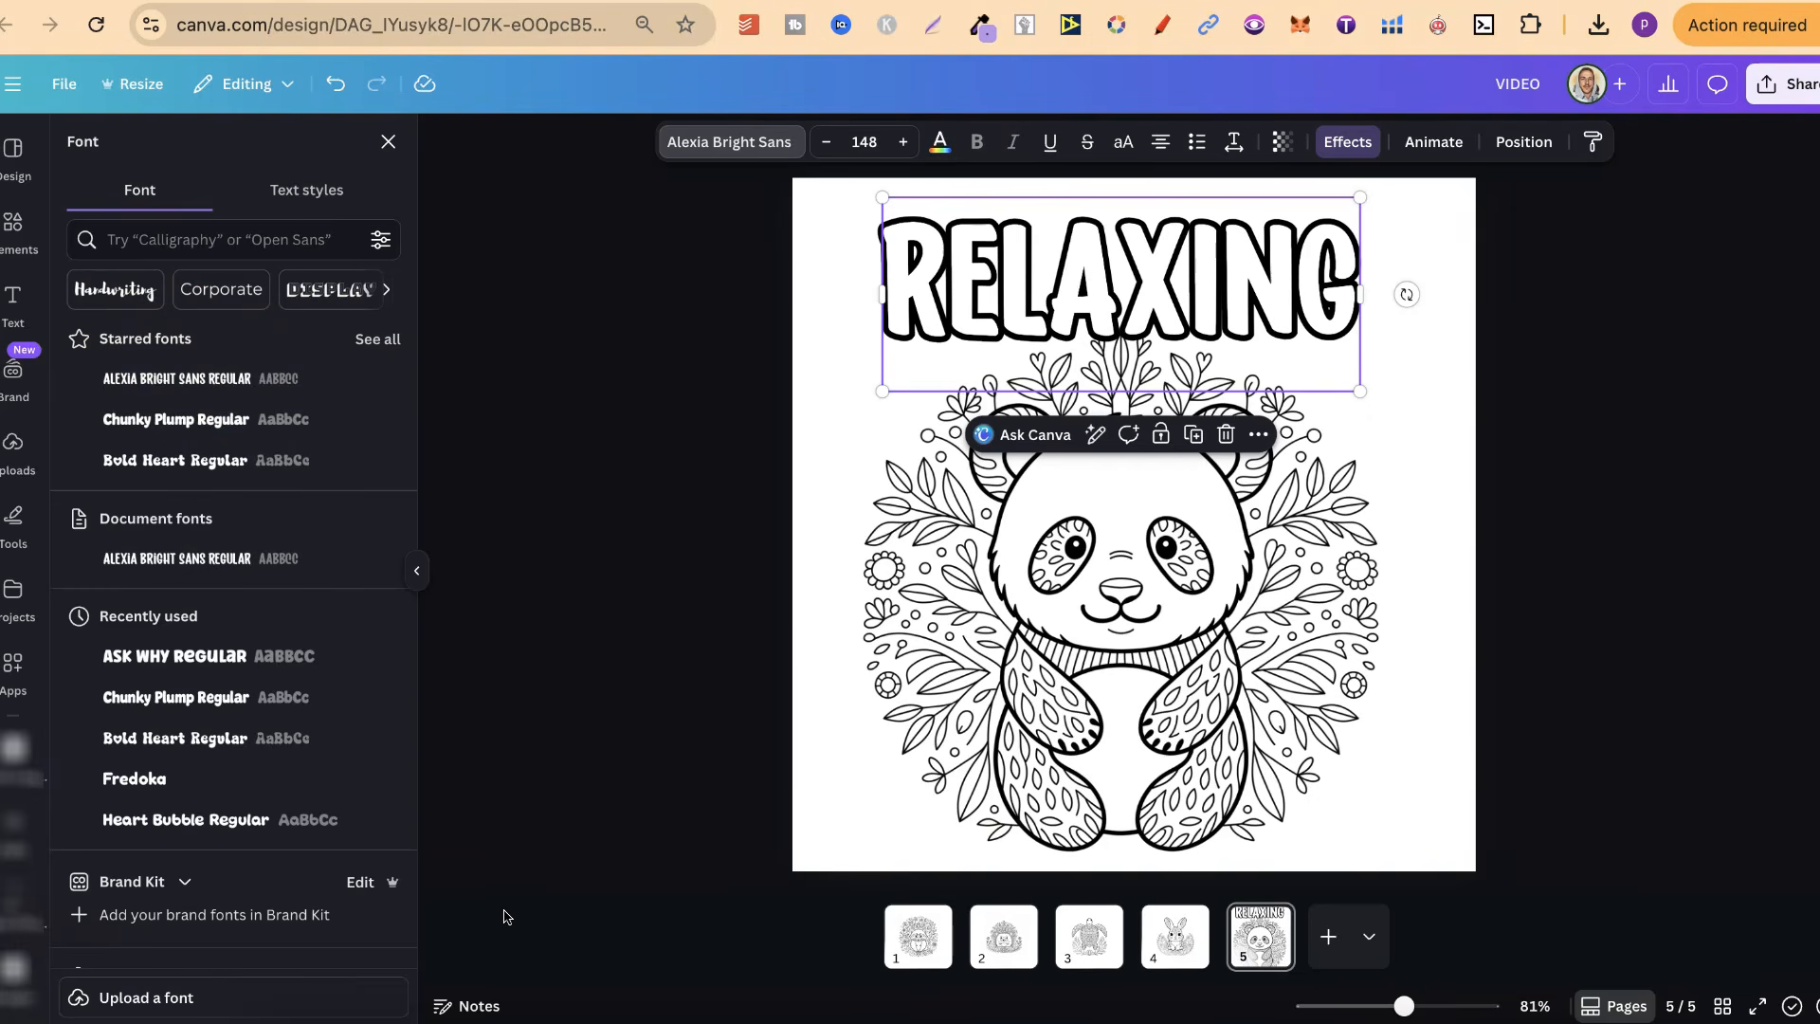
# Collapse the font list and deselect the title to show the finished page 5 on its own
pyautogui.click(1199, 254)
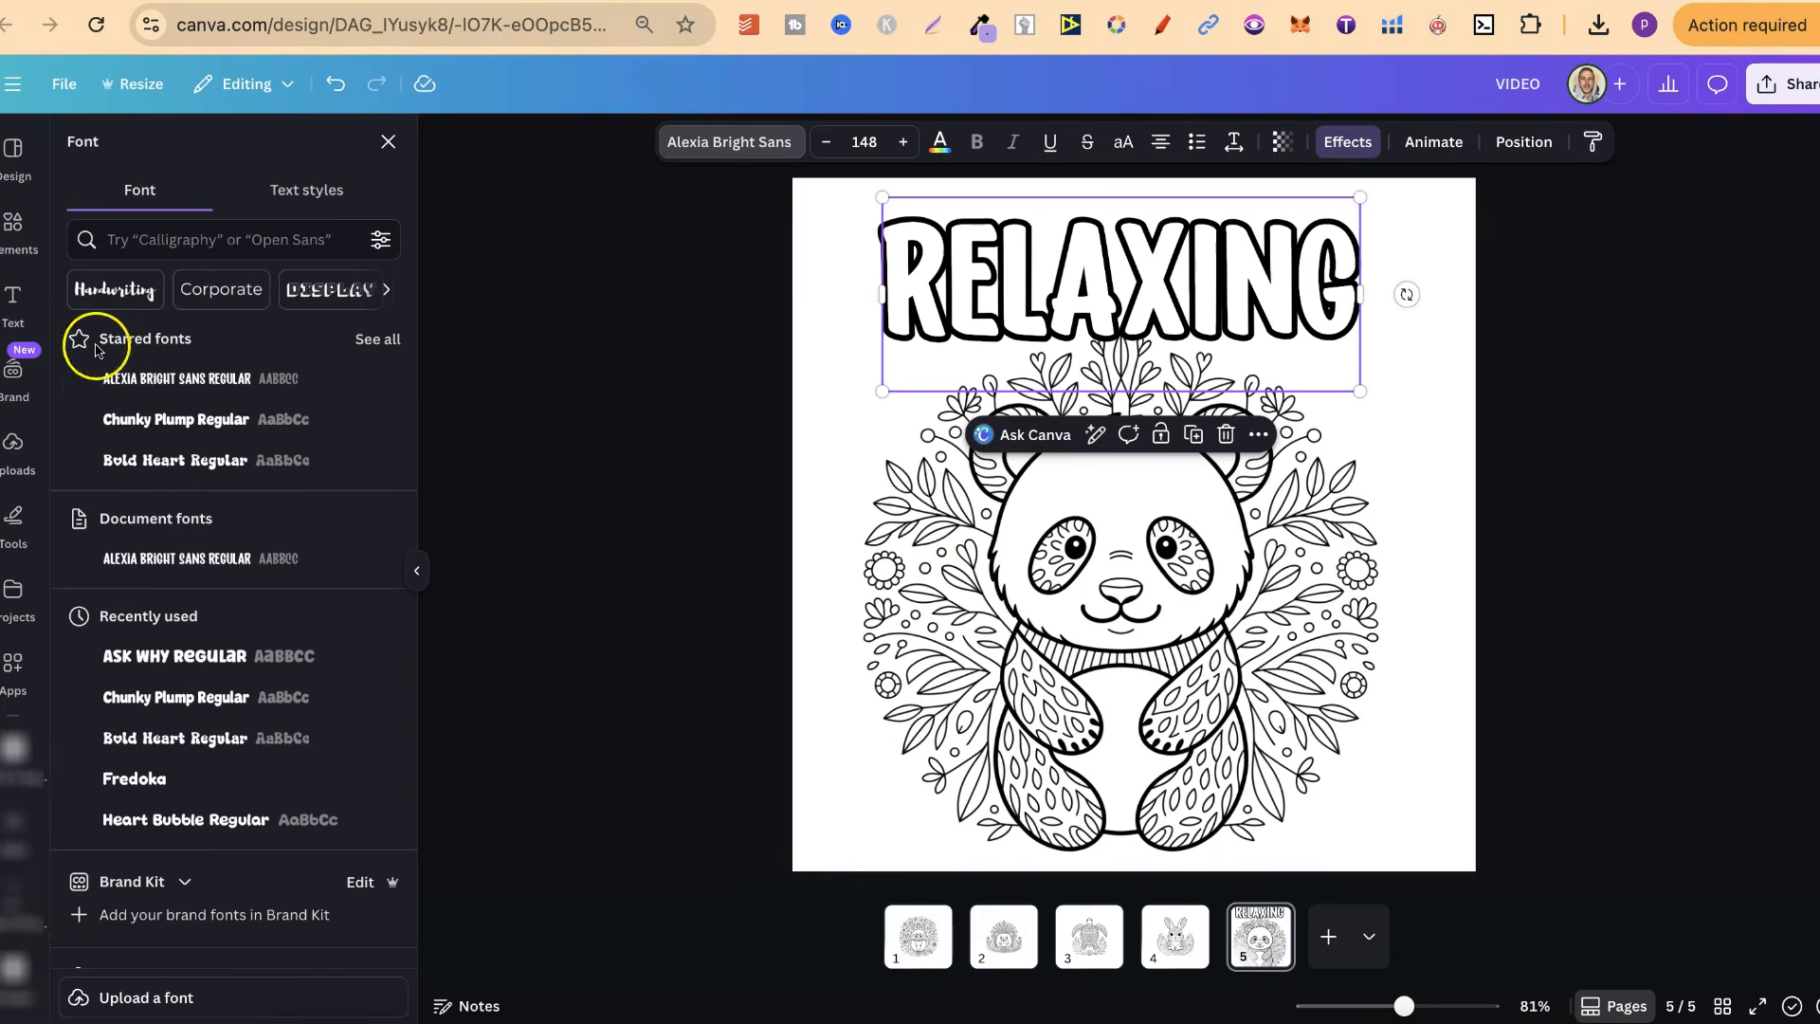
pyautogui.click(420, 573)
pyautogui.click(1587, 568)
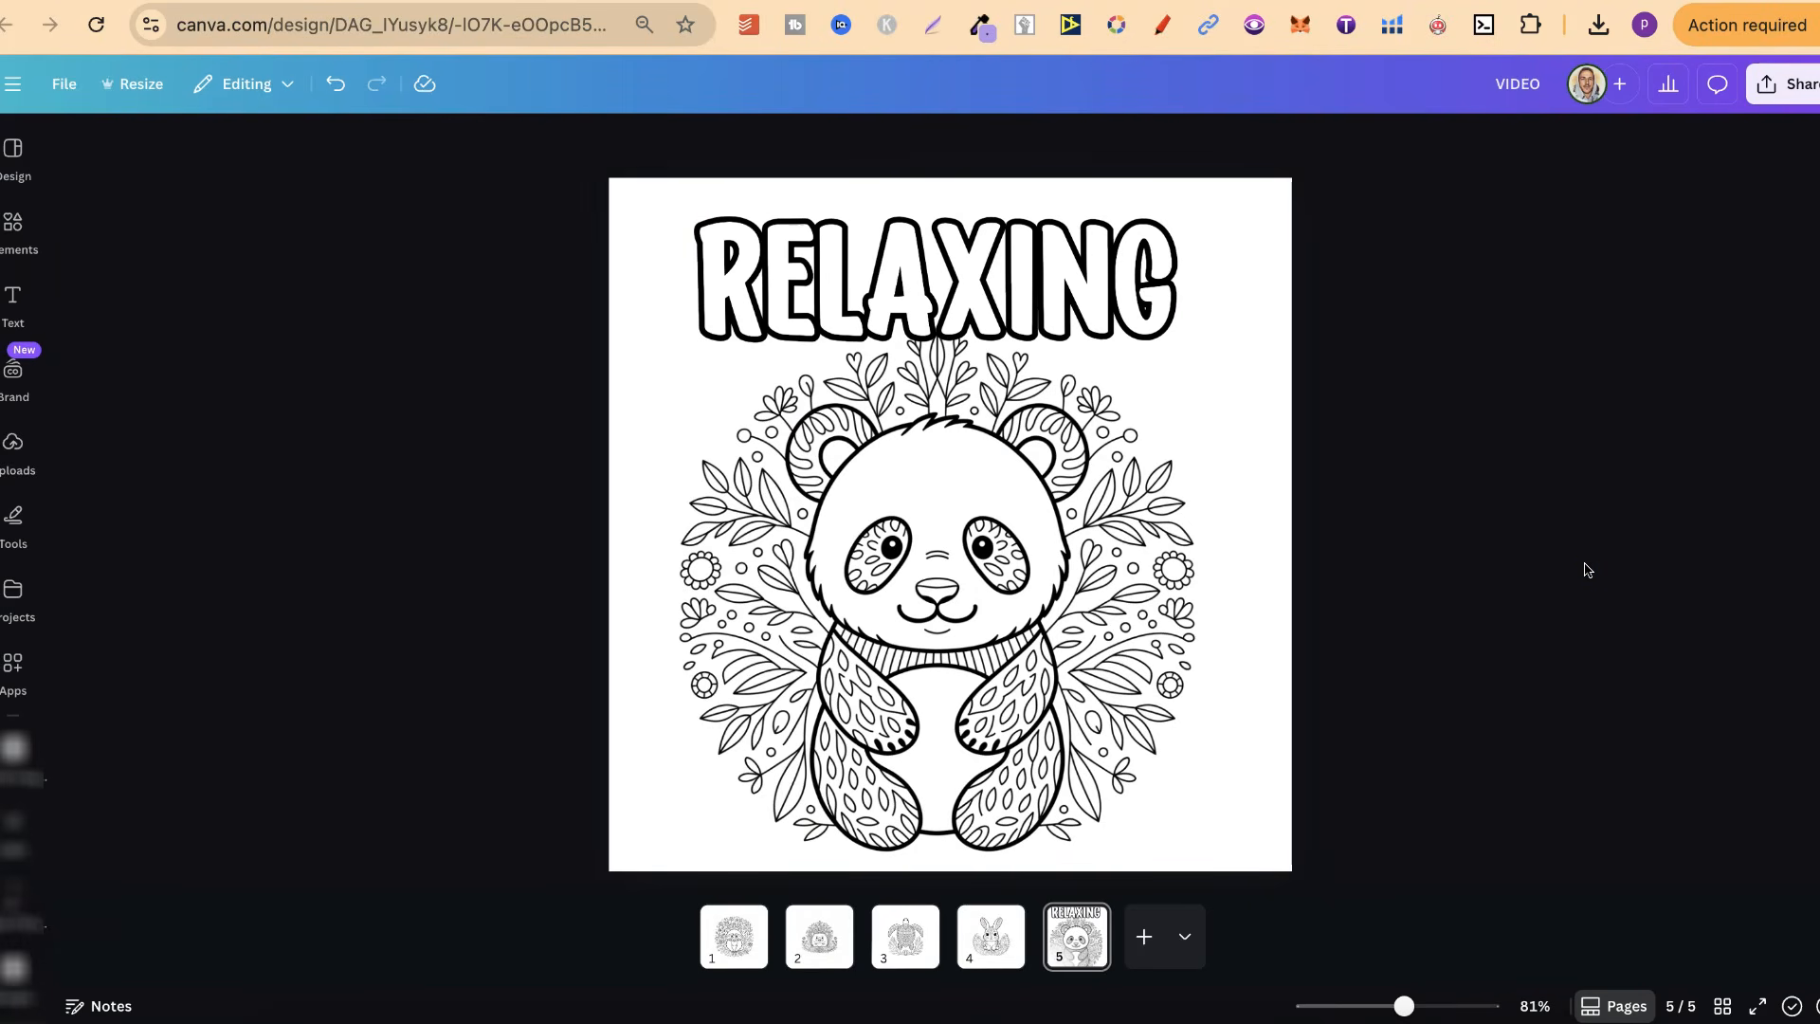
pyautogui.click(99, 959)
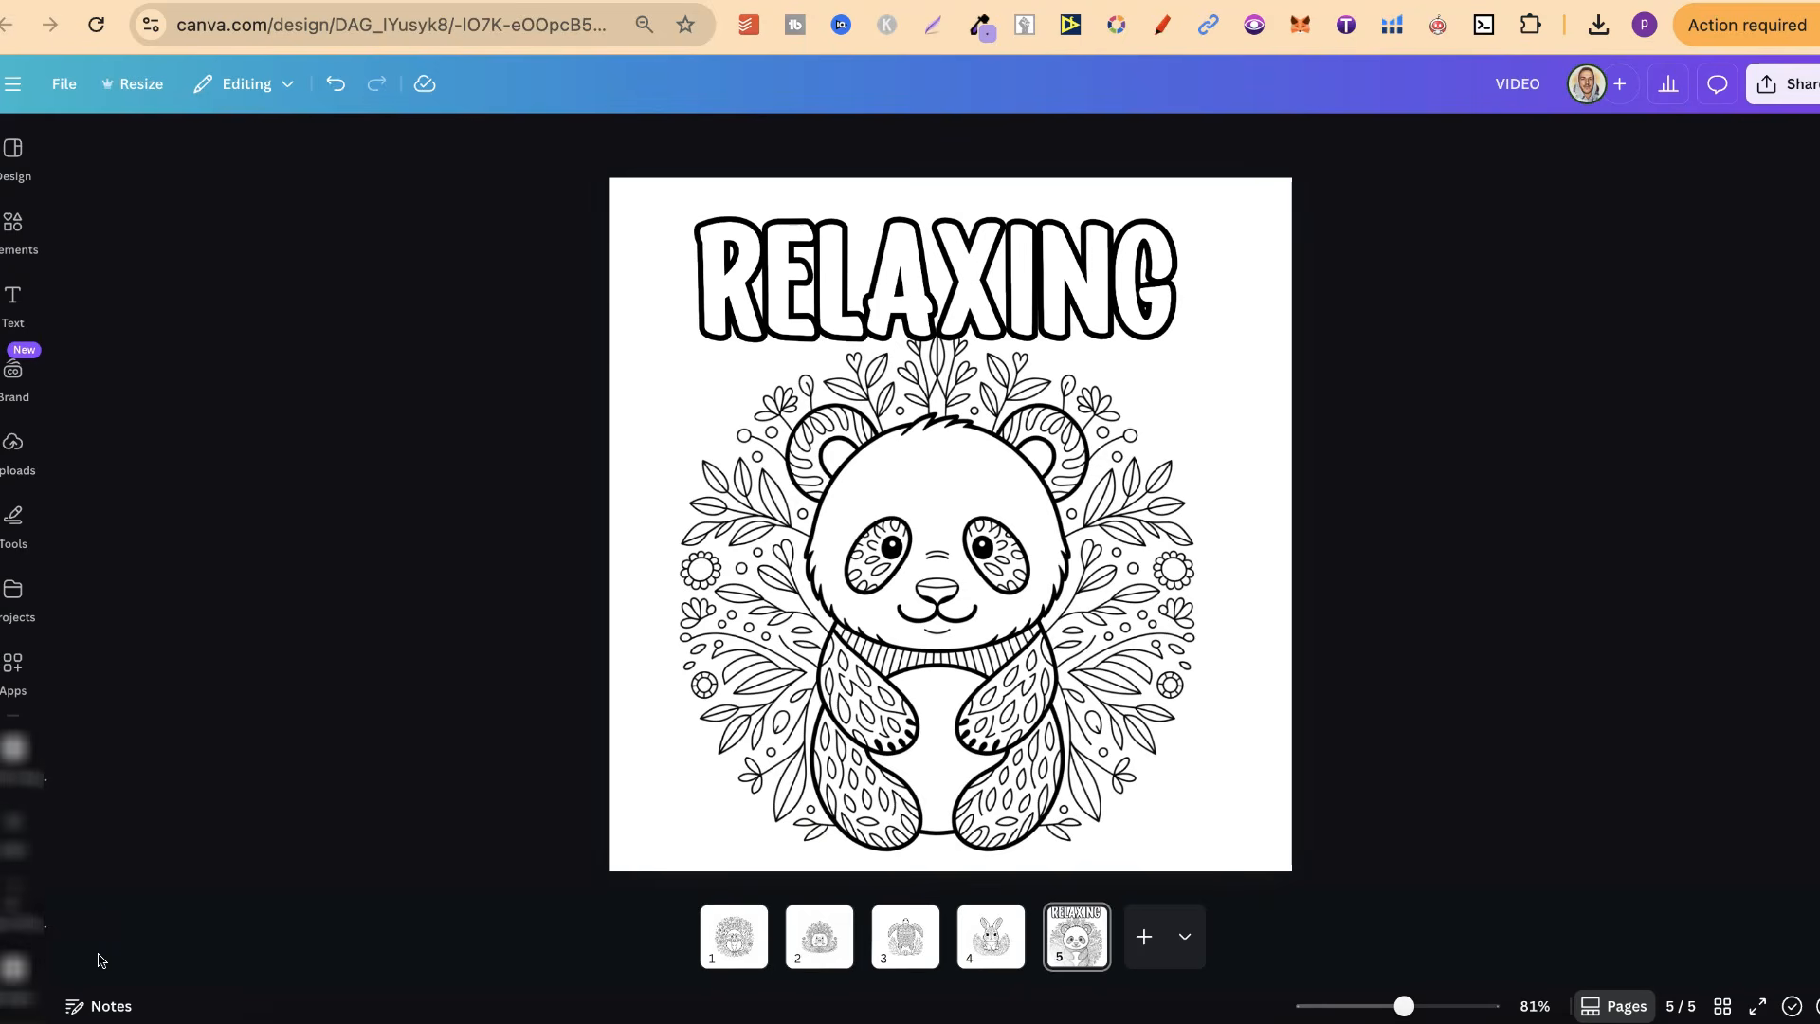